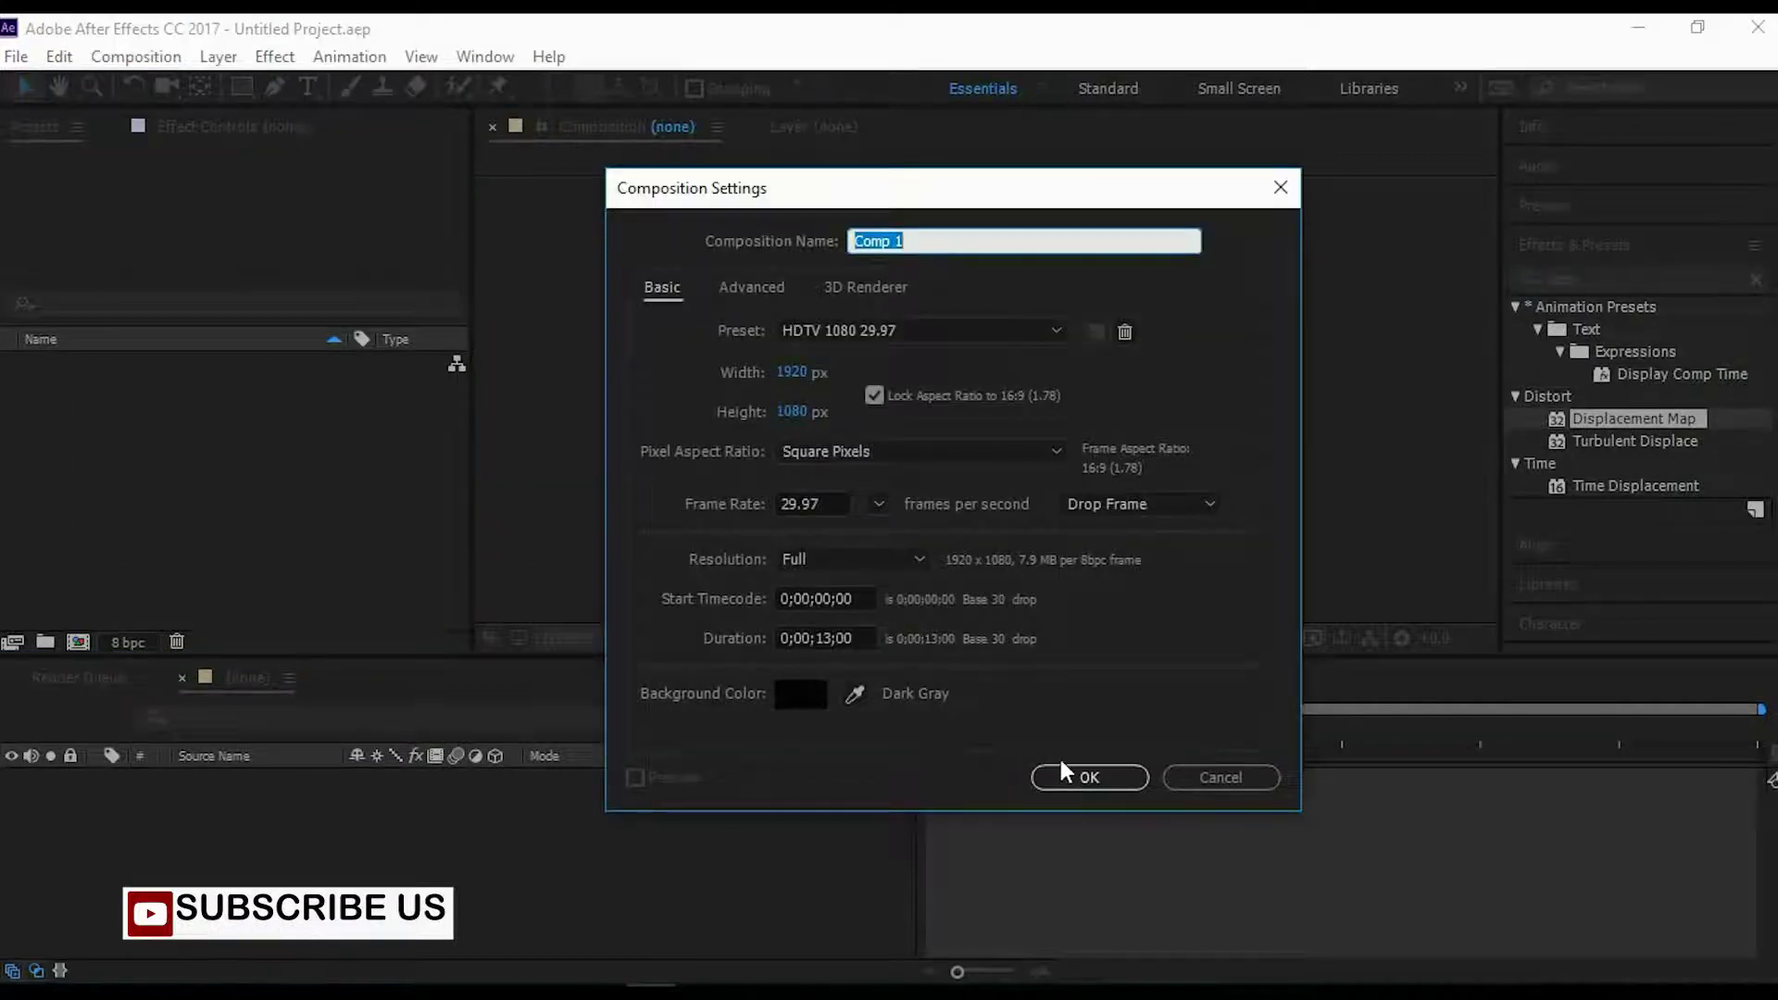
Create the composition Comp 1 with the HDTV 1080 29.97 preset and a duration of 0;00;10;00.
{"action": "left_click", "coordinate": [827, 638]}
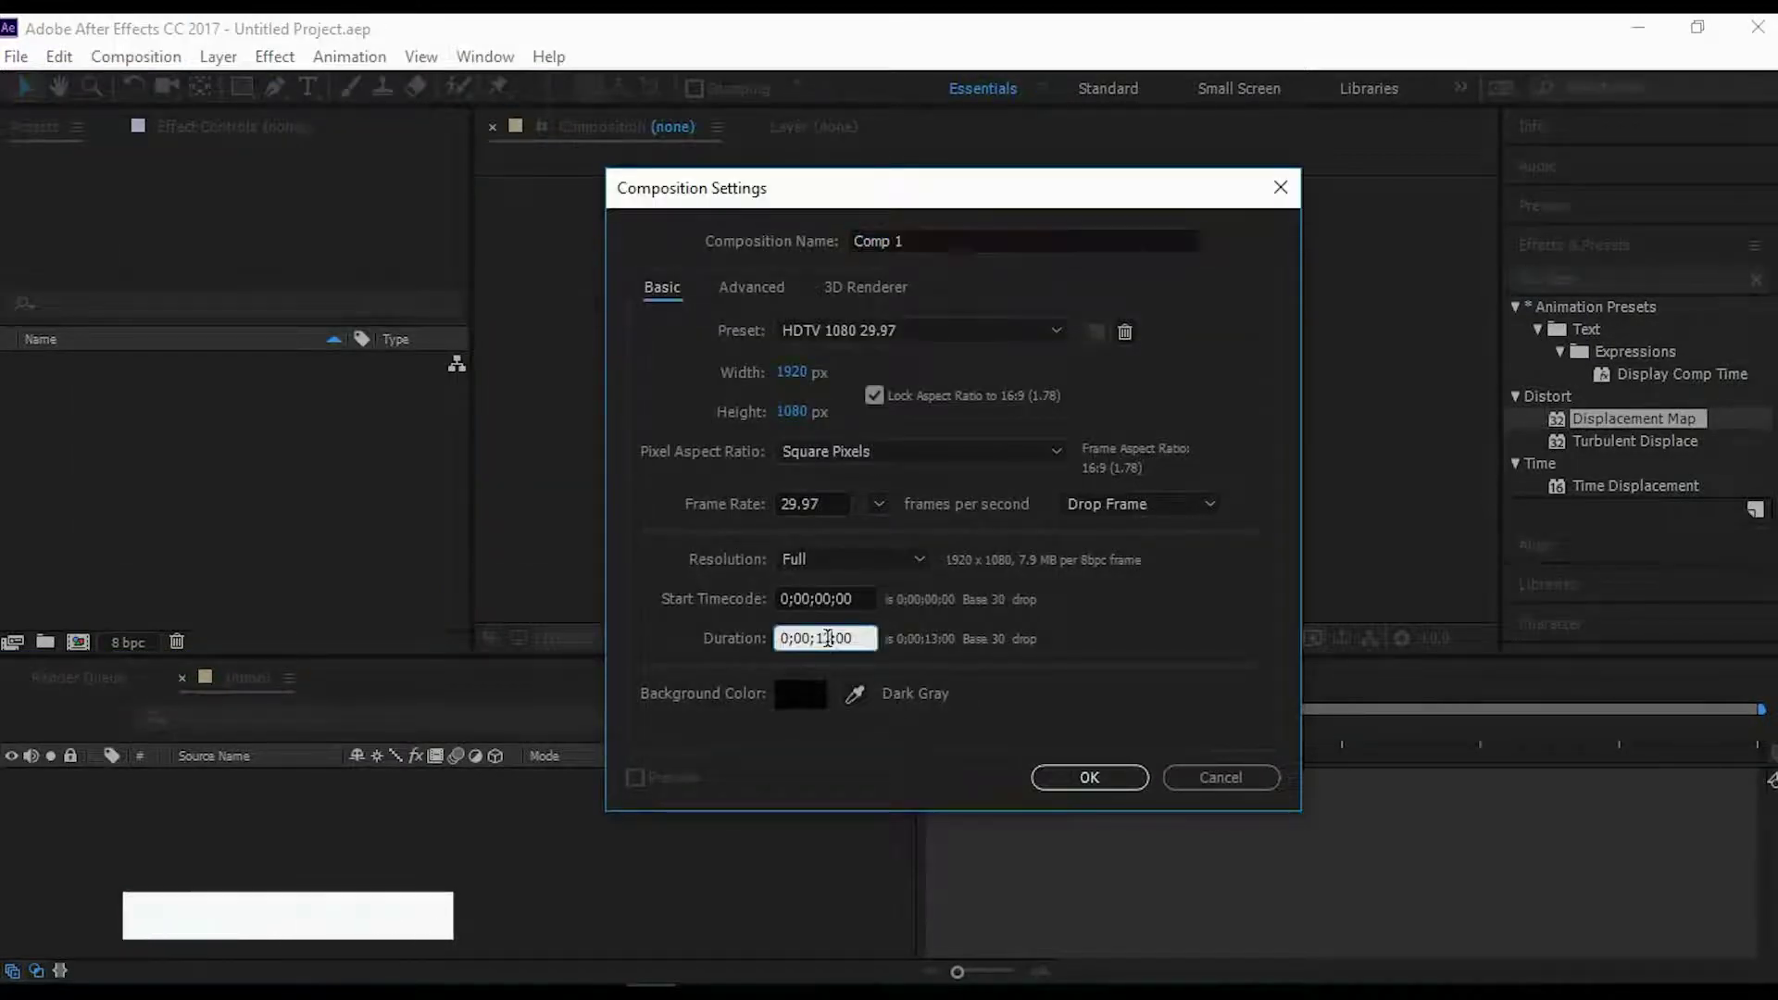
{"action": "key", "text": "BackSpace"}
{"action": "type", "text": "0"}
{"action": "key", "text": "Return"}
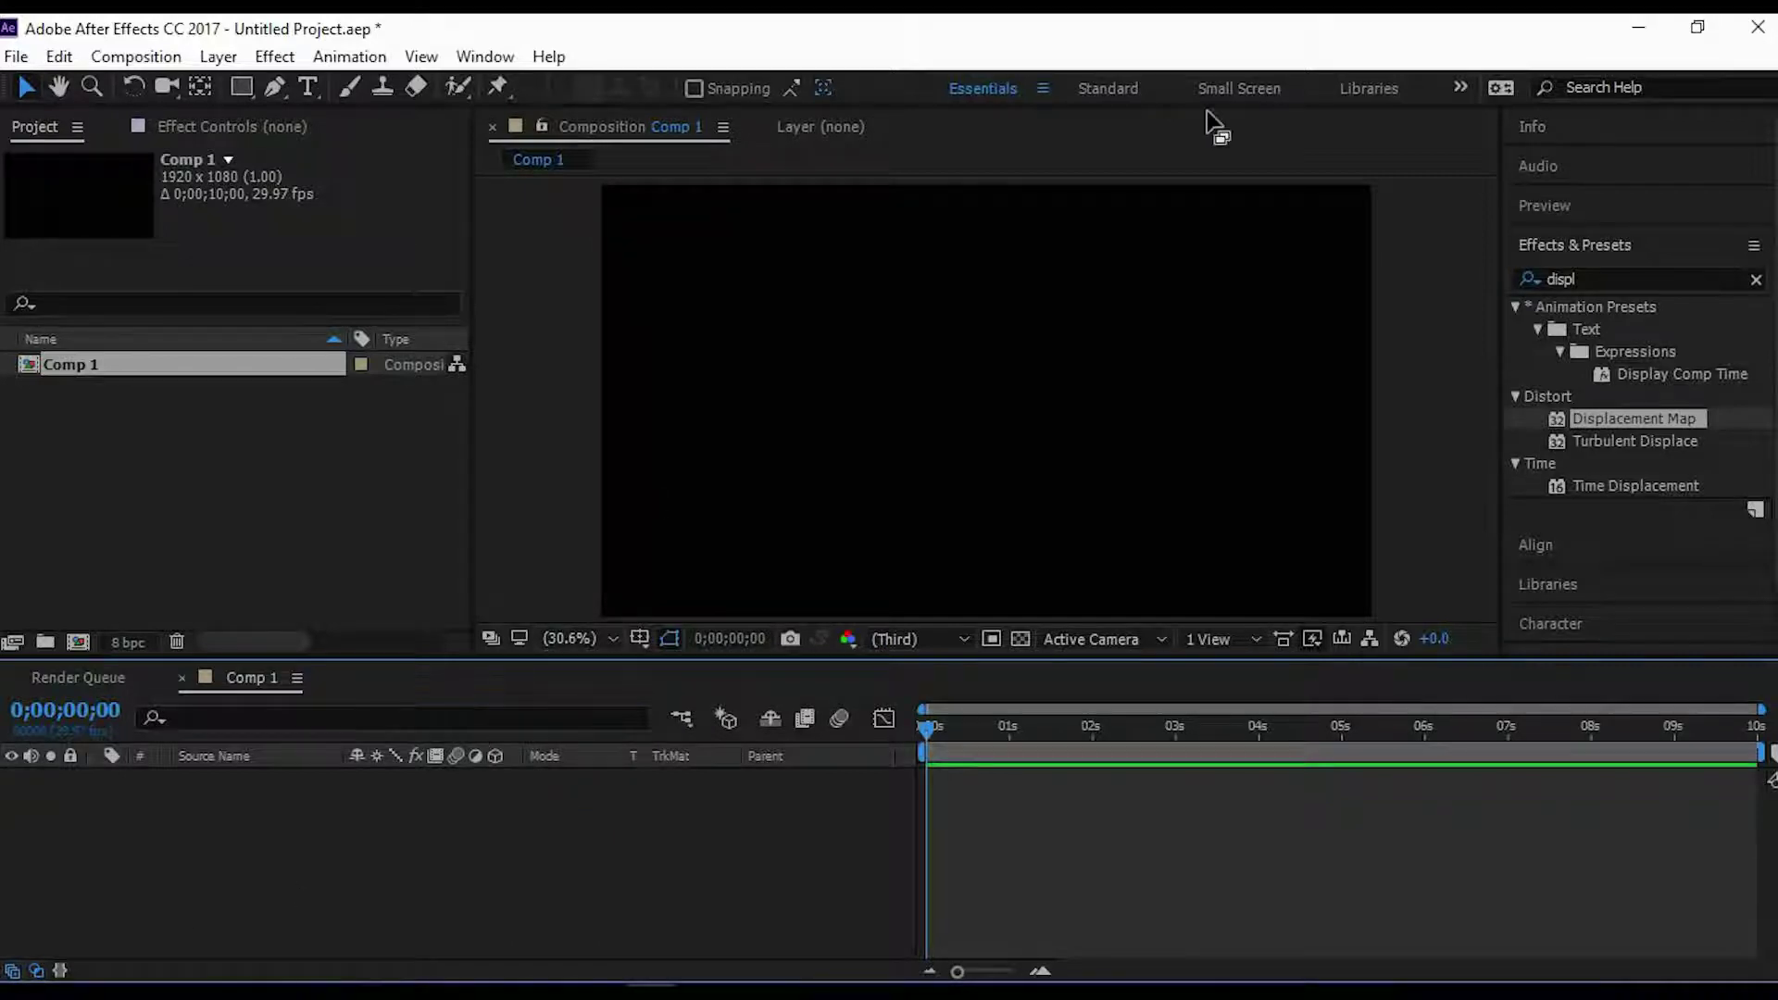
Bring the leaf image from the desktop into Comp 1 as a layer.
{"action": "left_click", "coordinate": [1638, 26]}
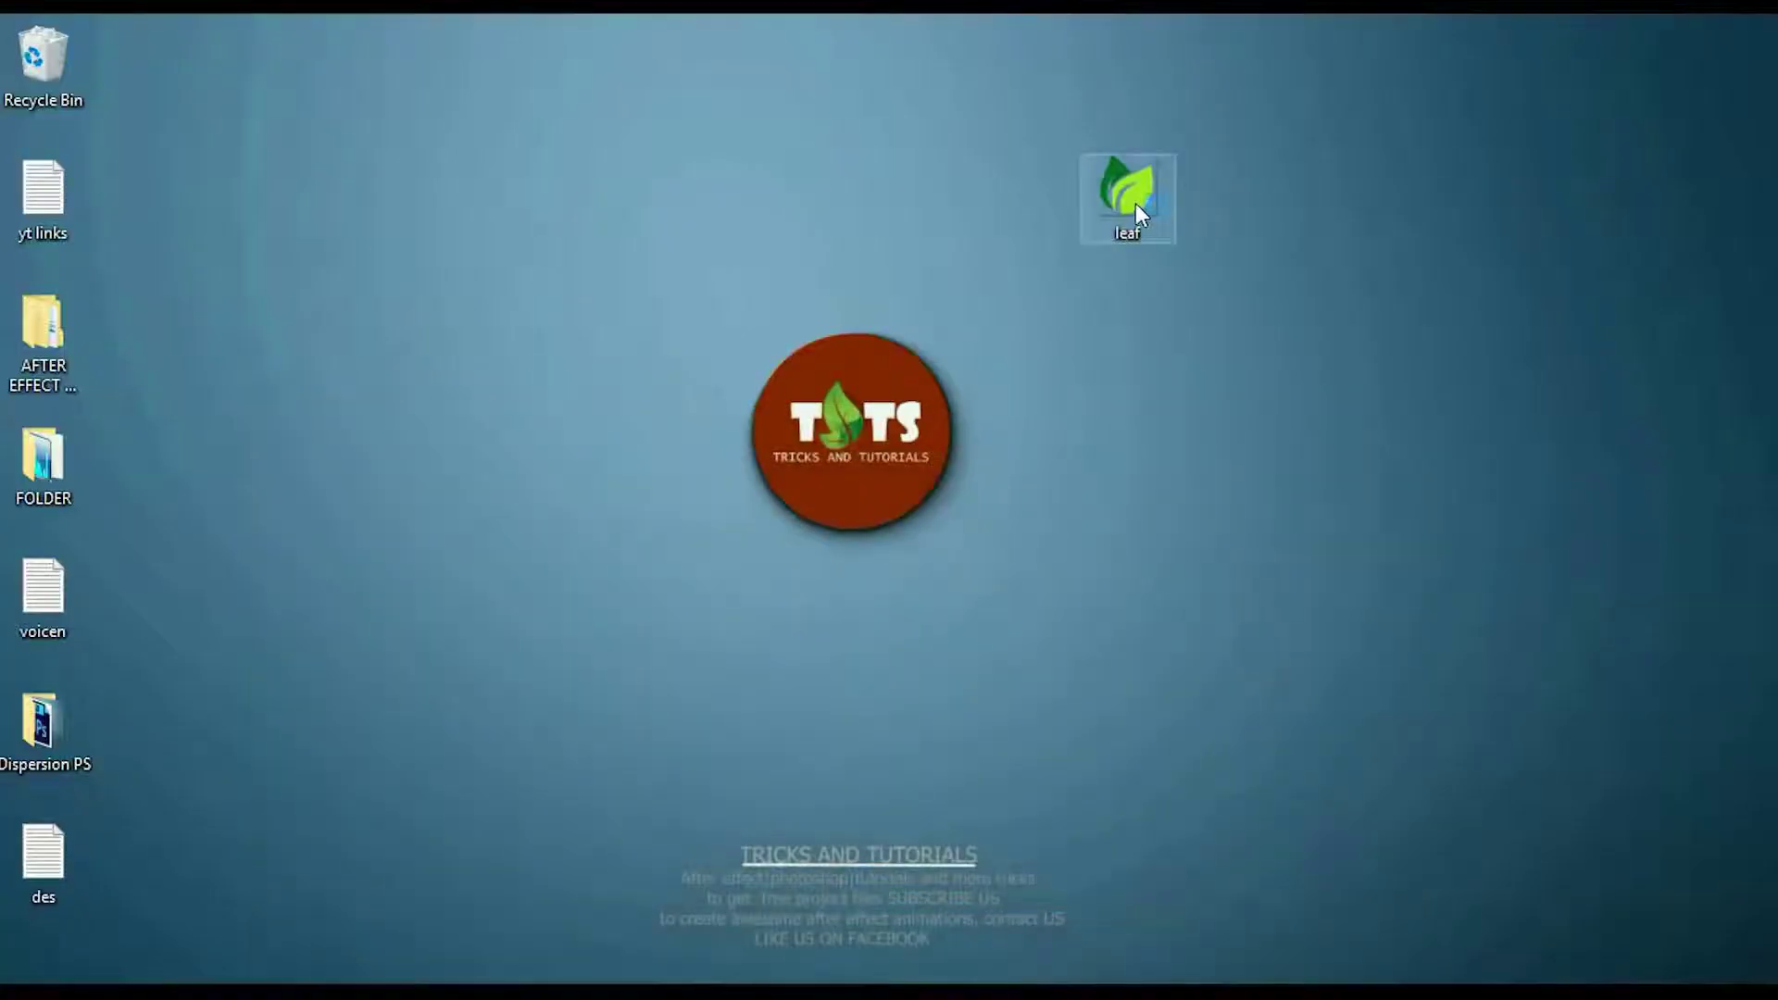
{"action": "left_click_drag", "start_coordinate": [689, 776], "coordinate": [624, 854]}
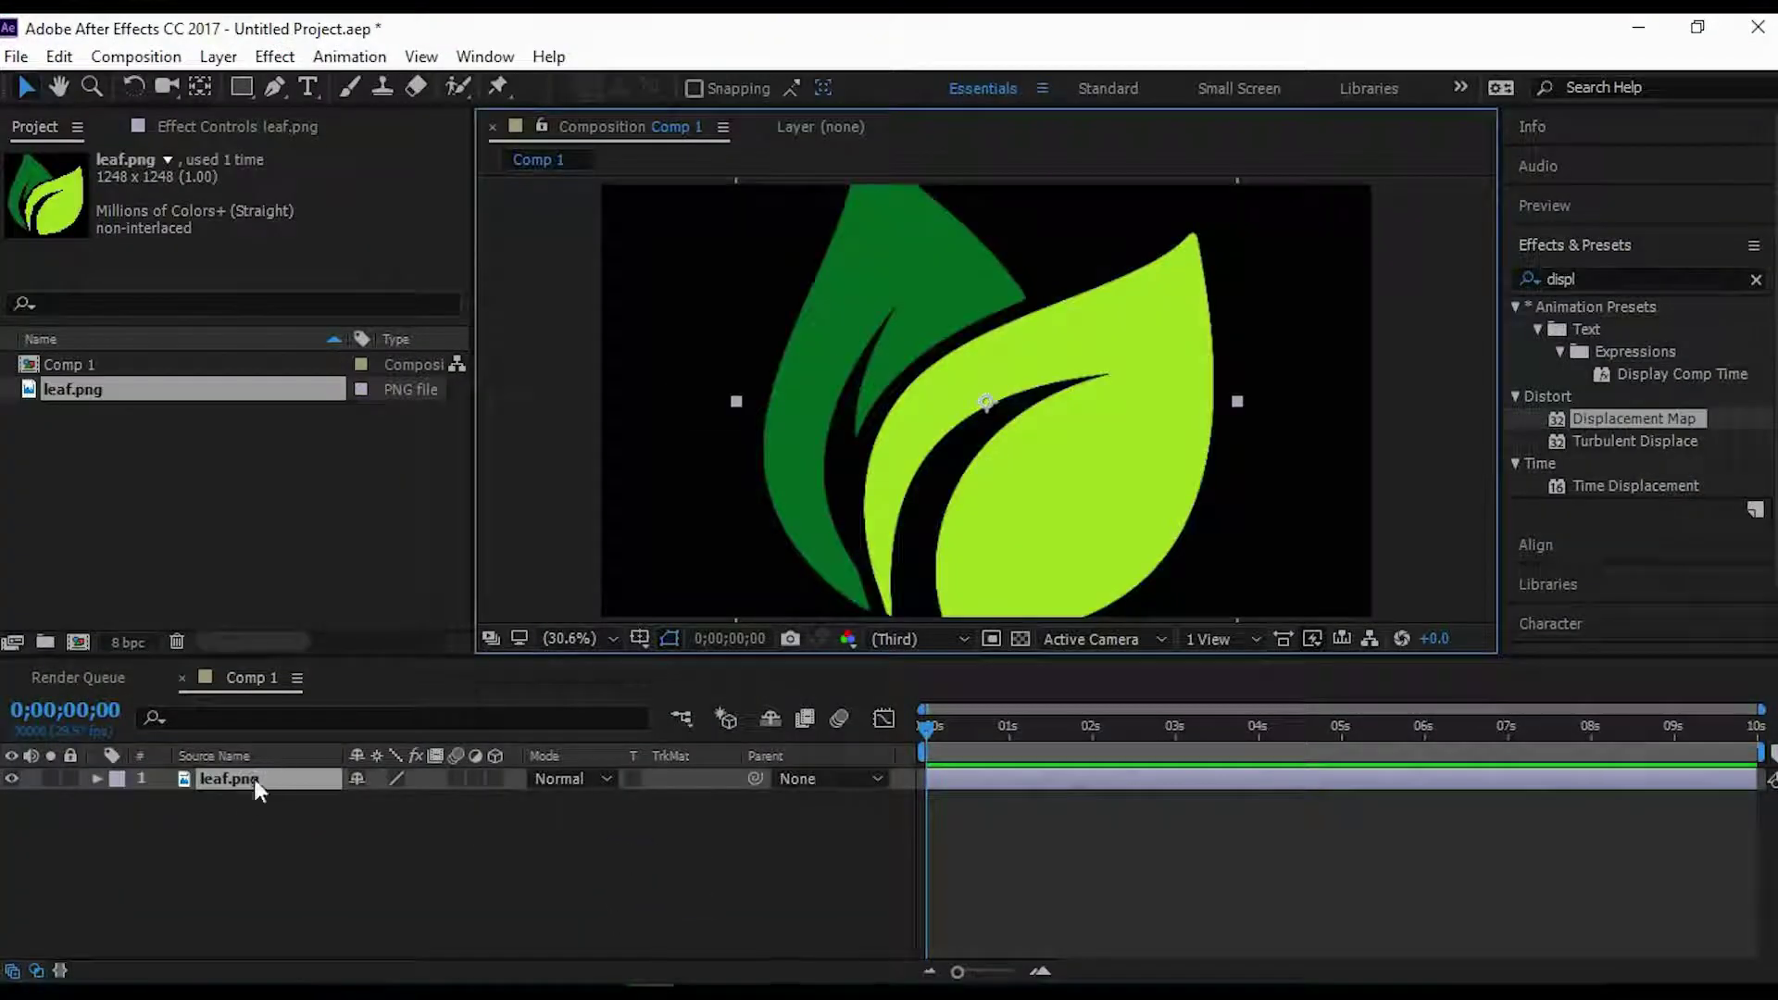
Scale the leaf layer to 13% and move it slightly above the centre of the frame.
{"action": "key", "text": "s"}
{"action": "left_click_drag", "start_coordinate": [400, 808], "coordinate": [292, 808]}
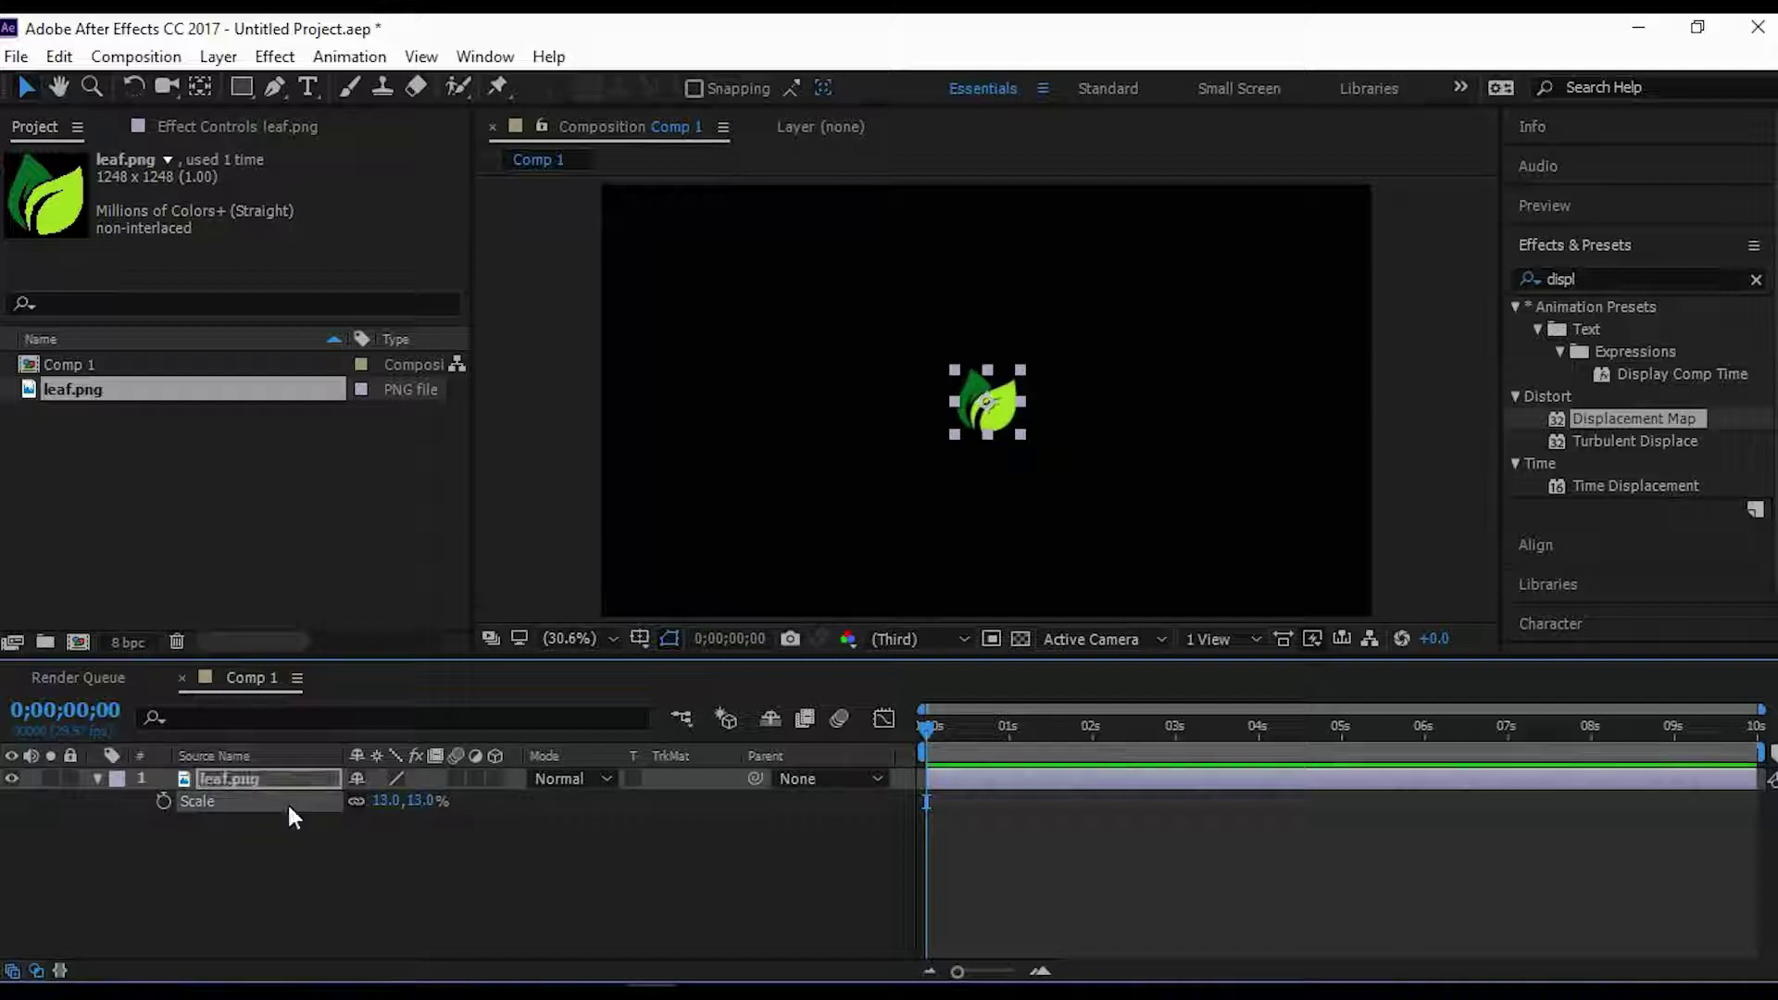
{"action": "left_click_drag", "start_coordinate": [969, 413], "coordinate": [960, 378]}
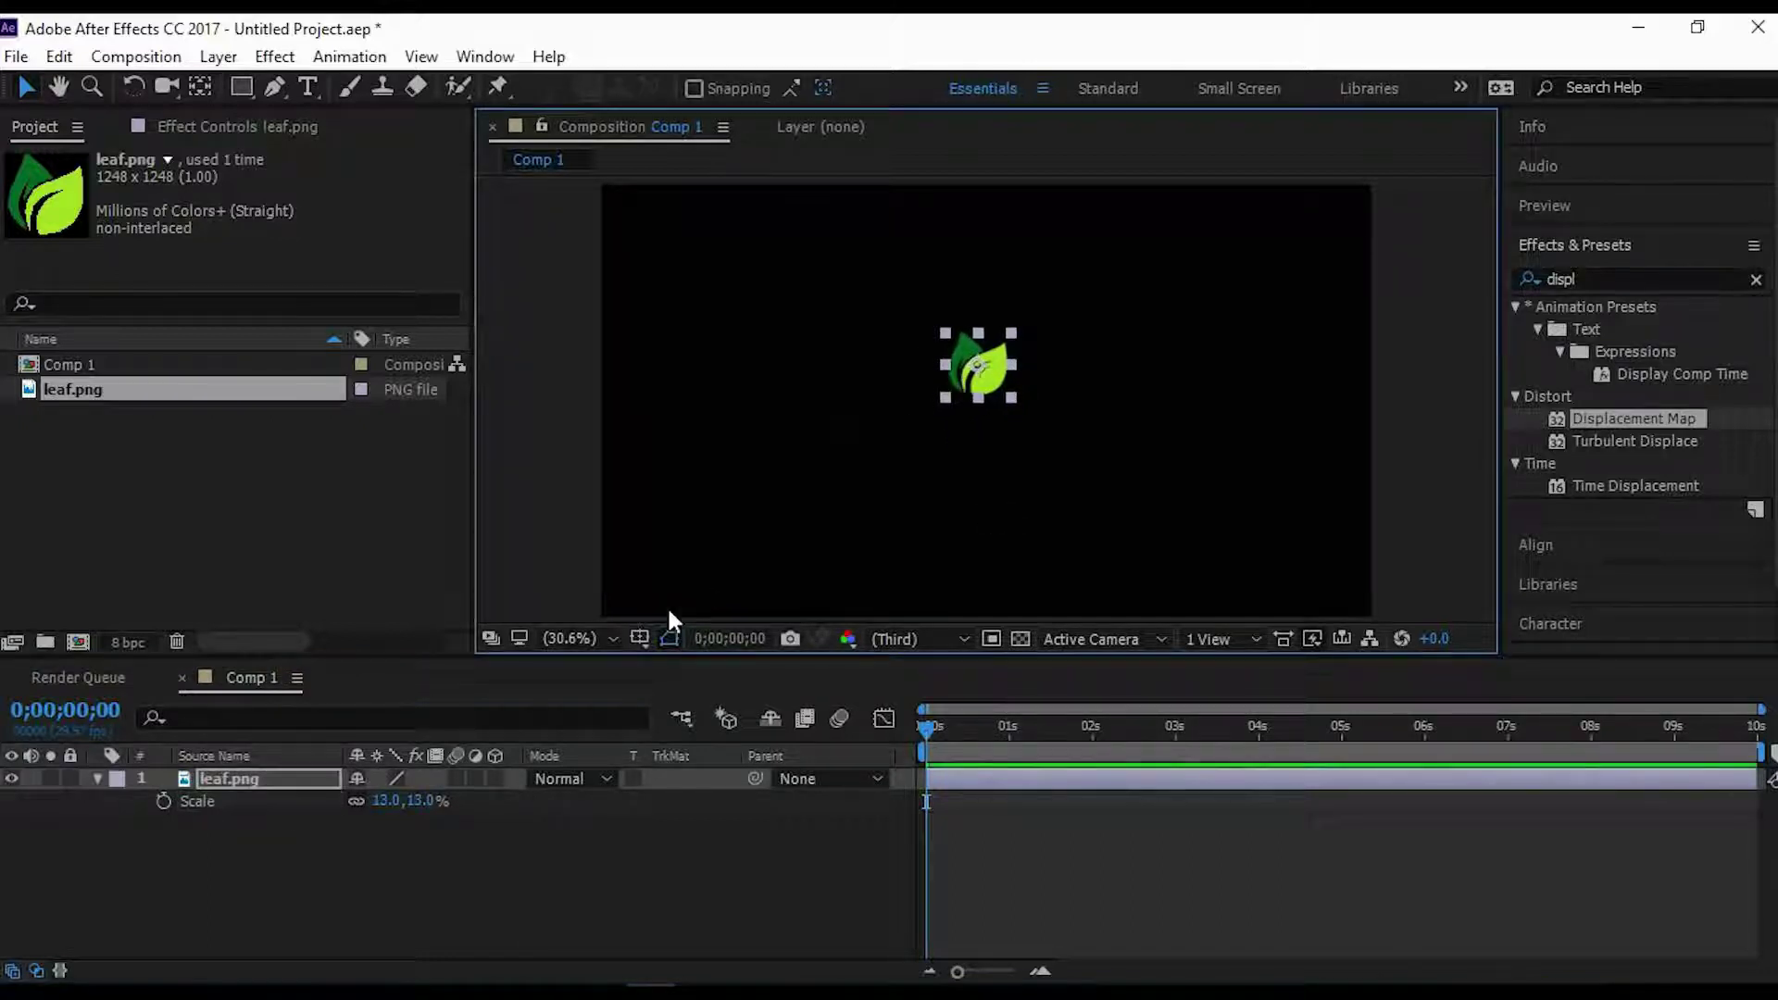
{"action": "left_click", "coordinate": [547, 850]}
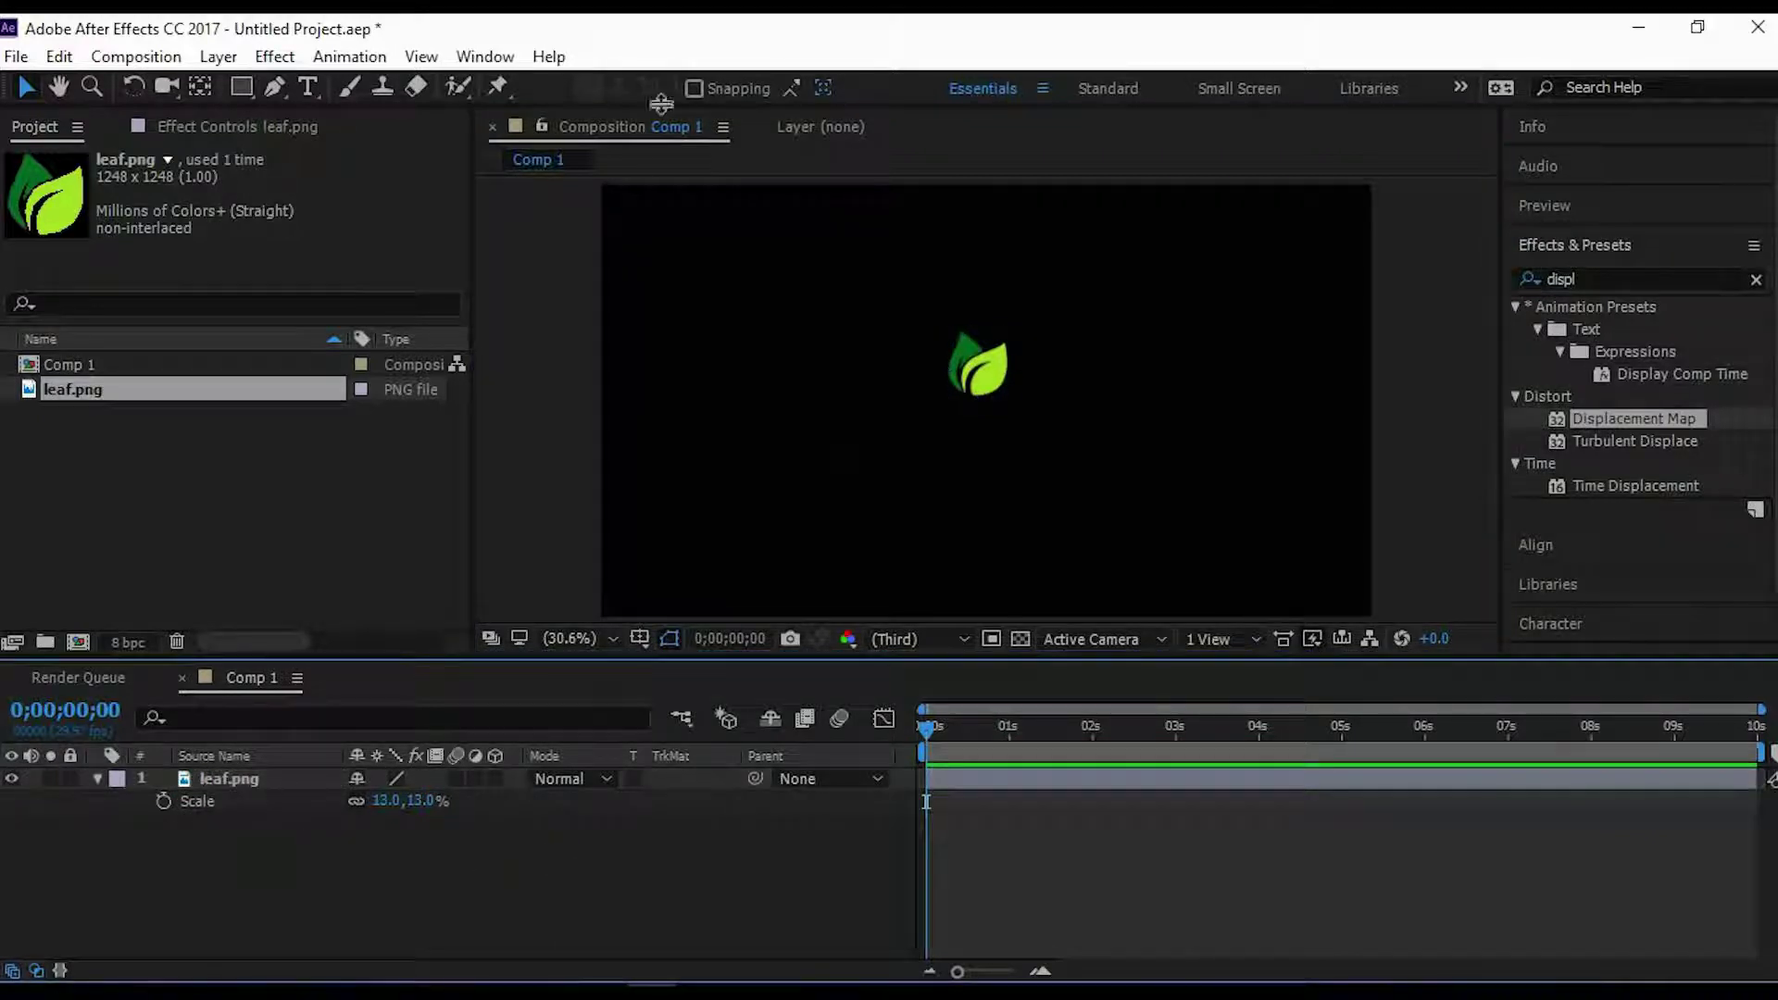
Add a text layer reading "GREEN LEAF" below the leaf image.
{"action": "left_click", "coordinate": [302, 91]}
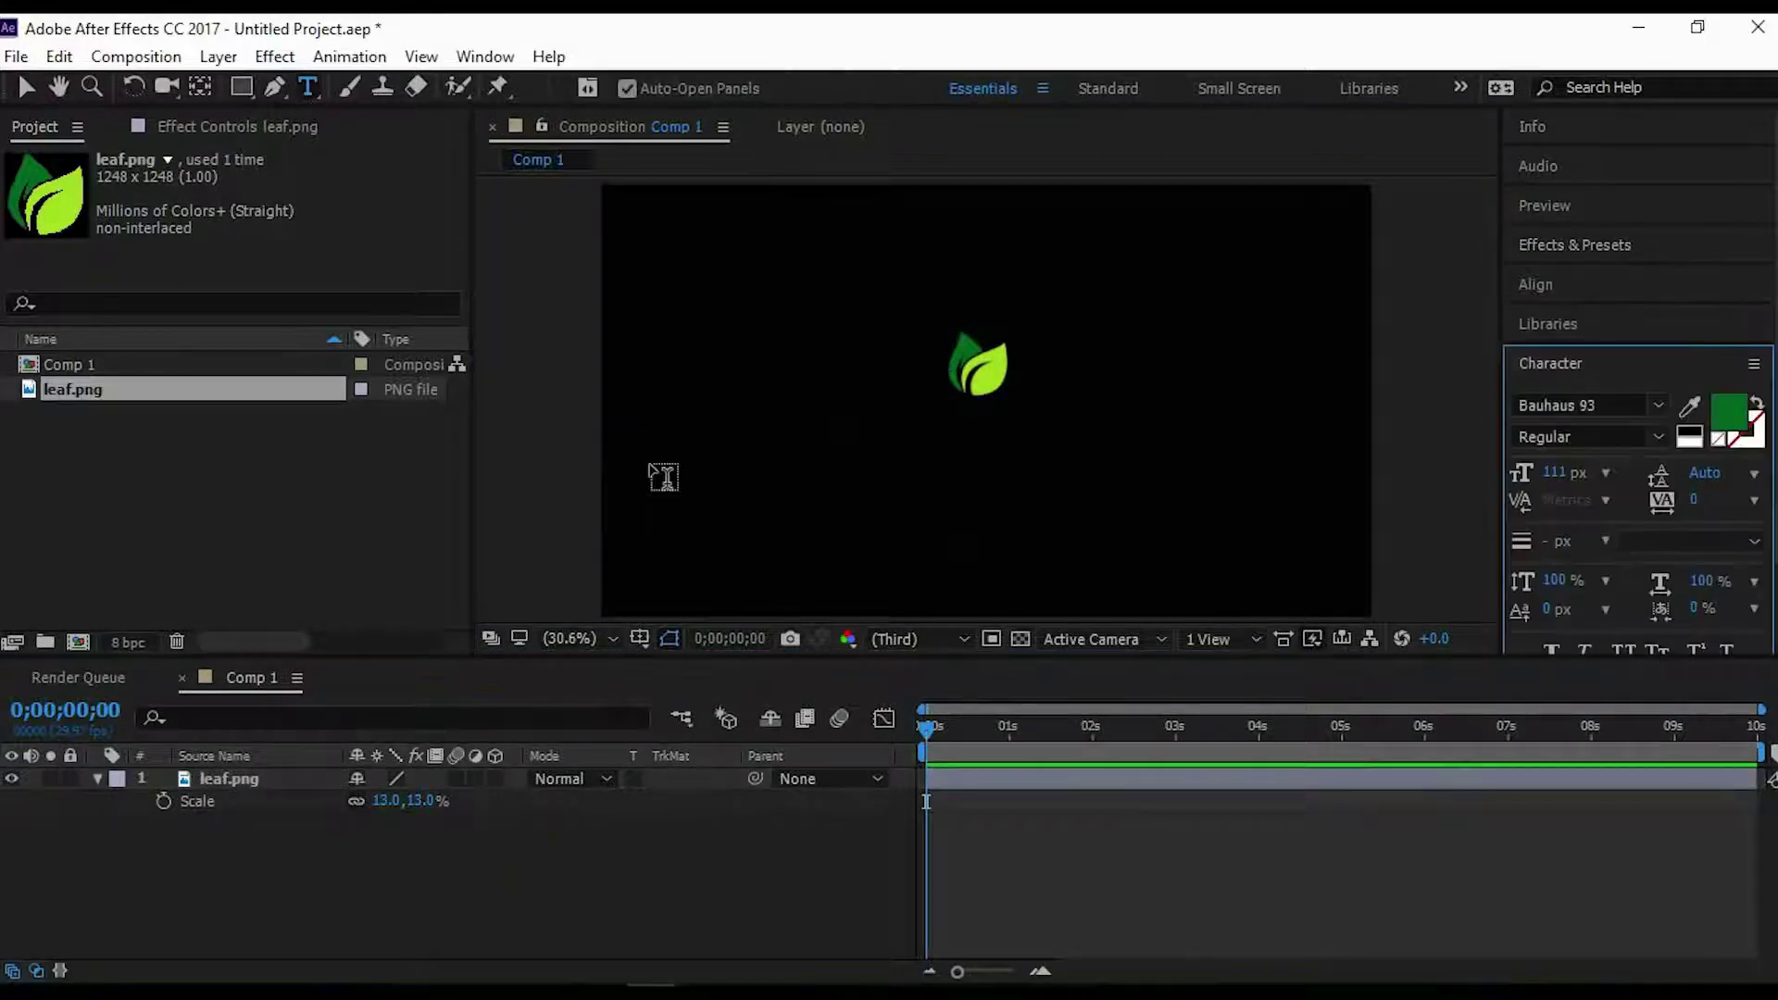
{"action": "left_click", "coordinate": [814, 480]}
{"action": "type", "text": "lo"}
{"action": "key", "text": "BackSpace"}
{"action": "key", "text": "BackSpace"}
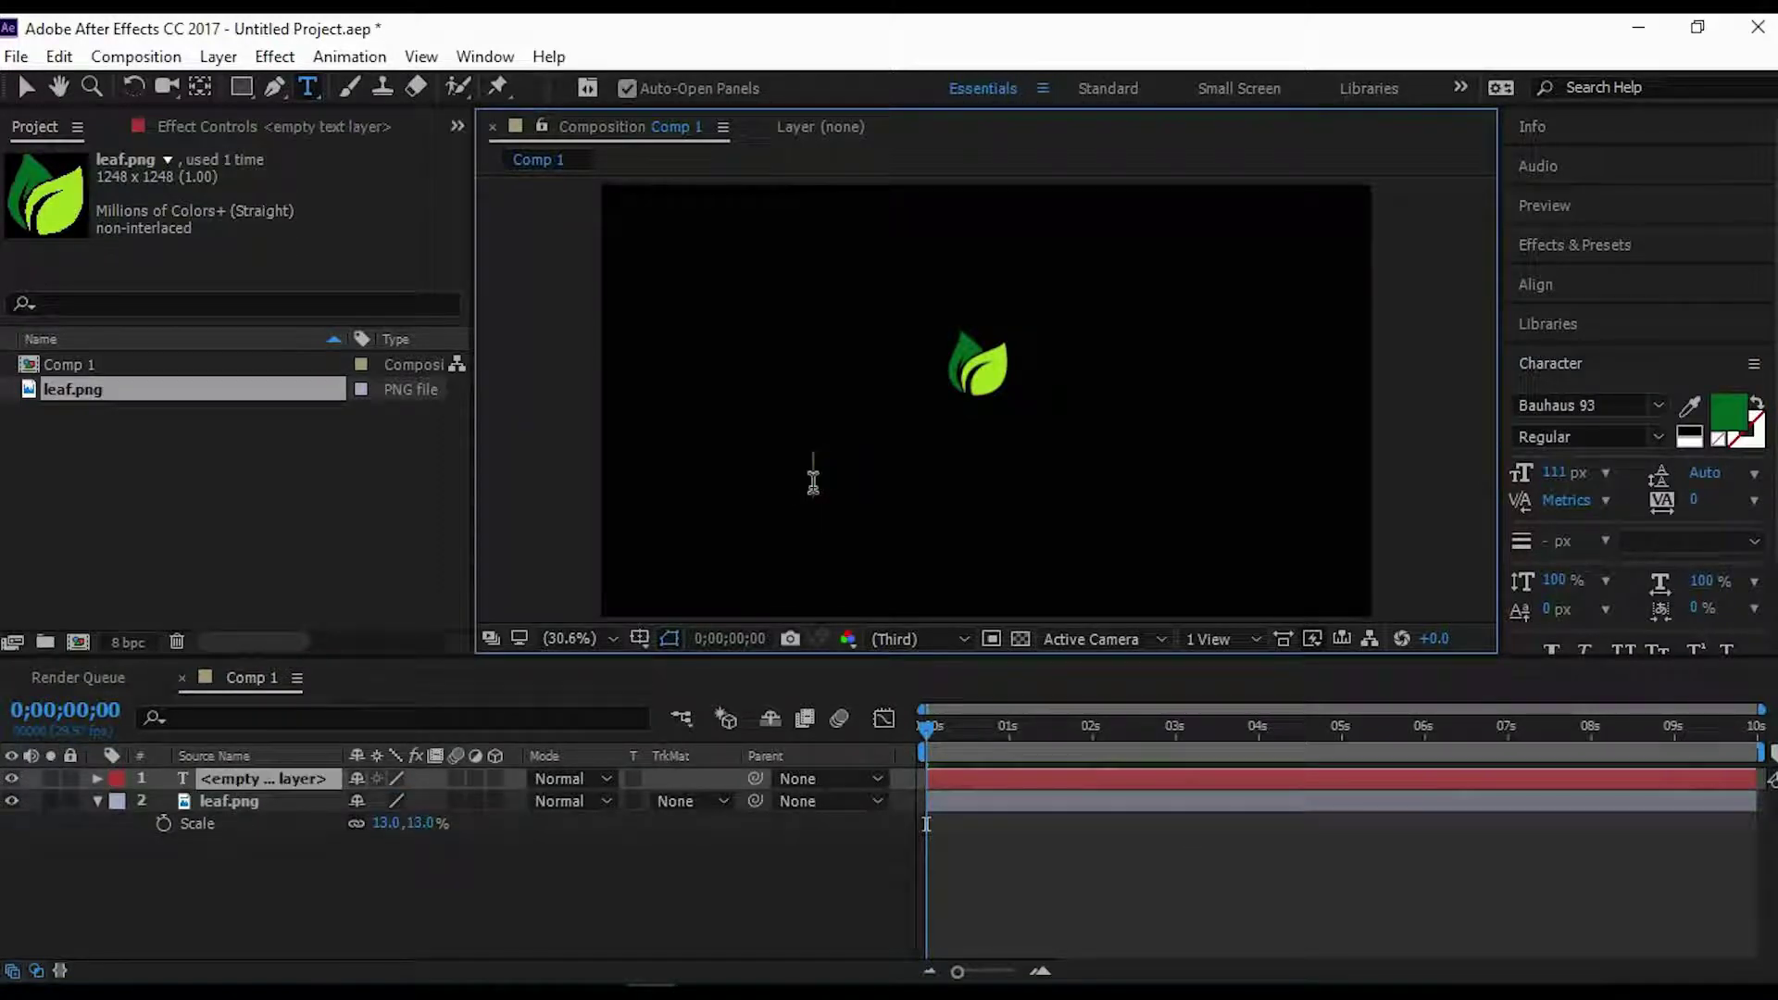
{"action": "type", "text": "GREEN"}
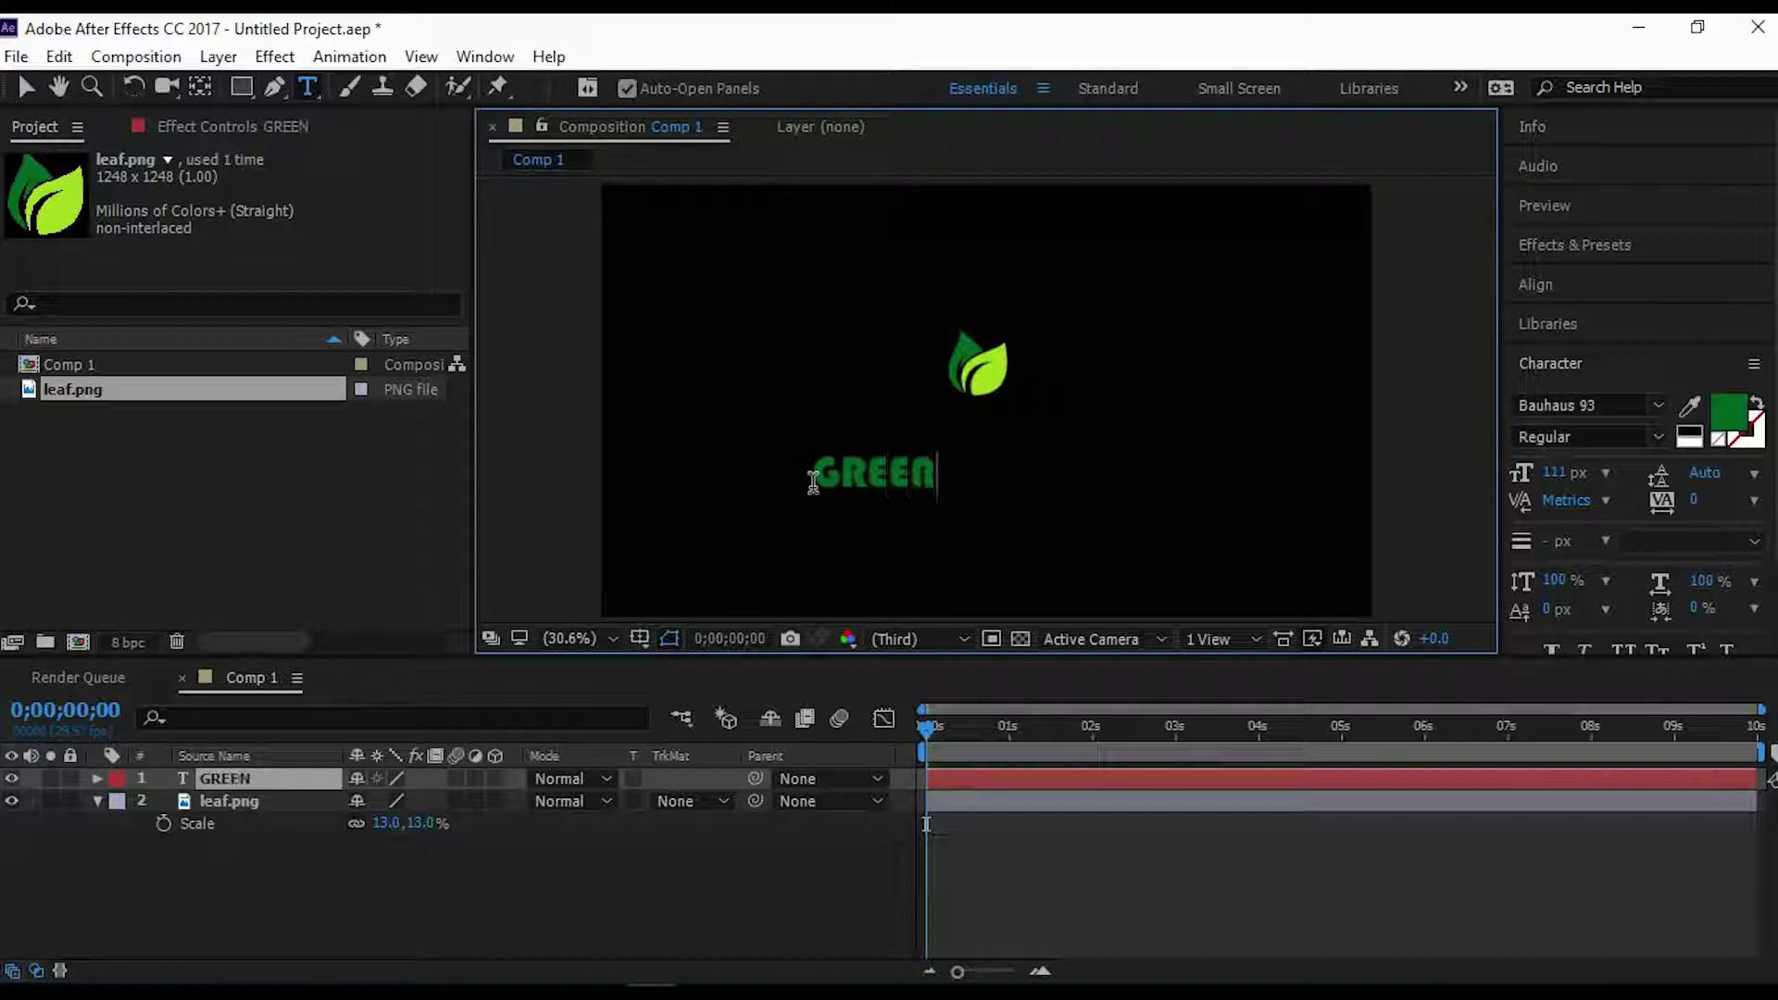
{"action": "type", "text": " LEAF"}
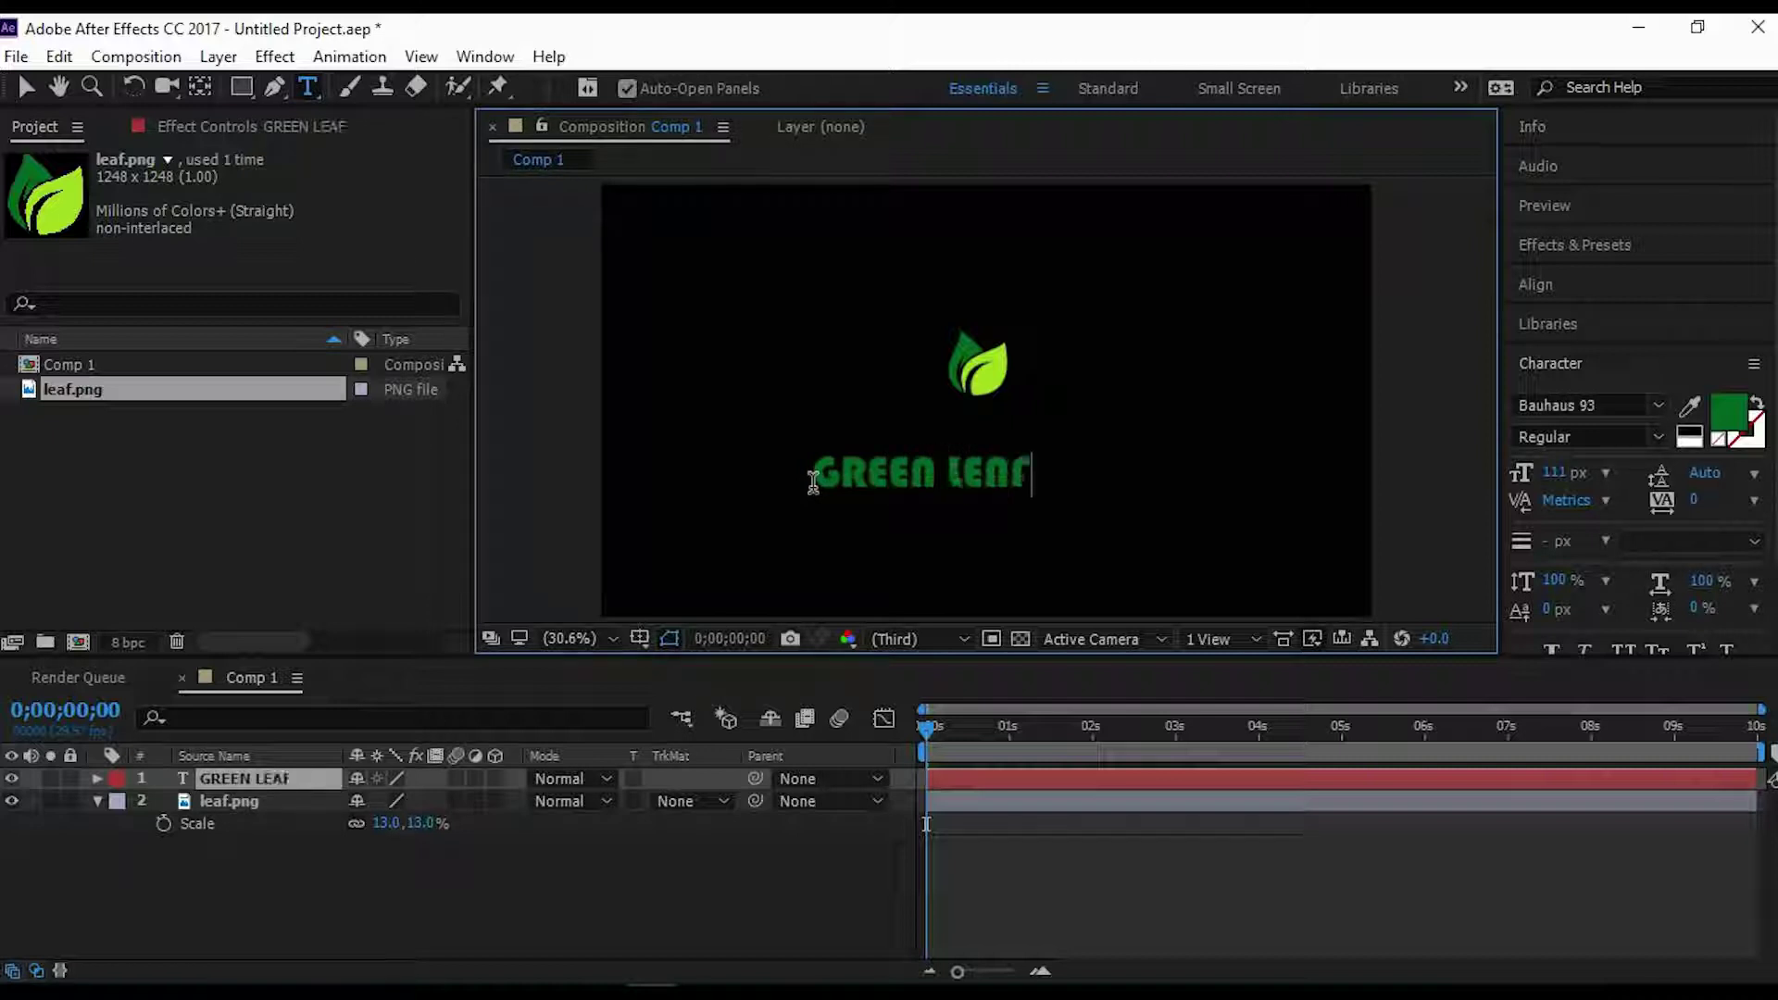
Change the fill colour of the word LEAF to white.
{"action": "left_click_drag", "start_coordinate": [1032, 477], "coordinate": [946, 478]}
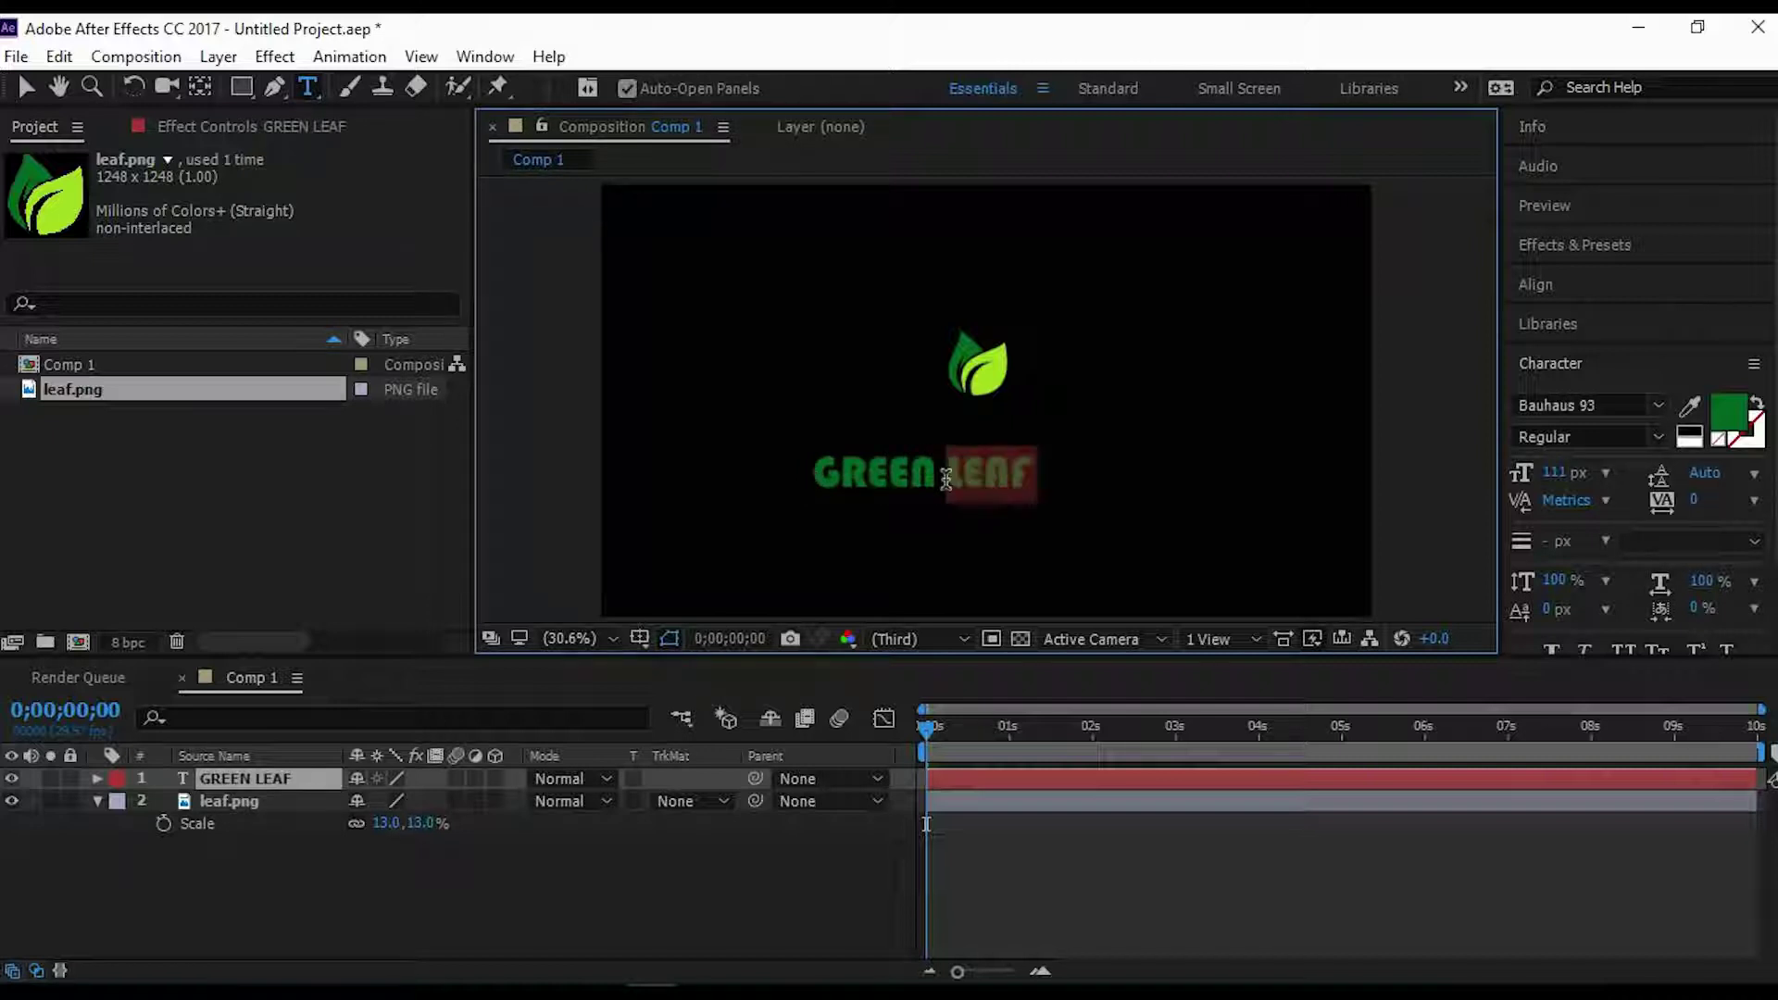
{"action": "left_click", "coordinate": [1724, 410]}
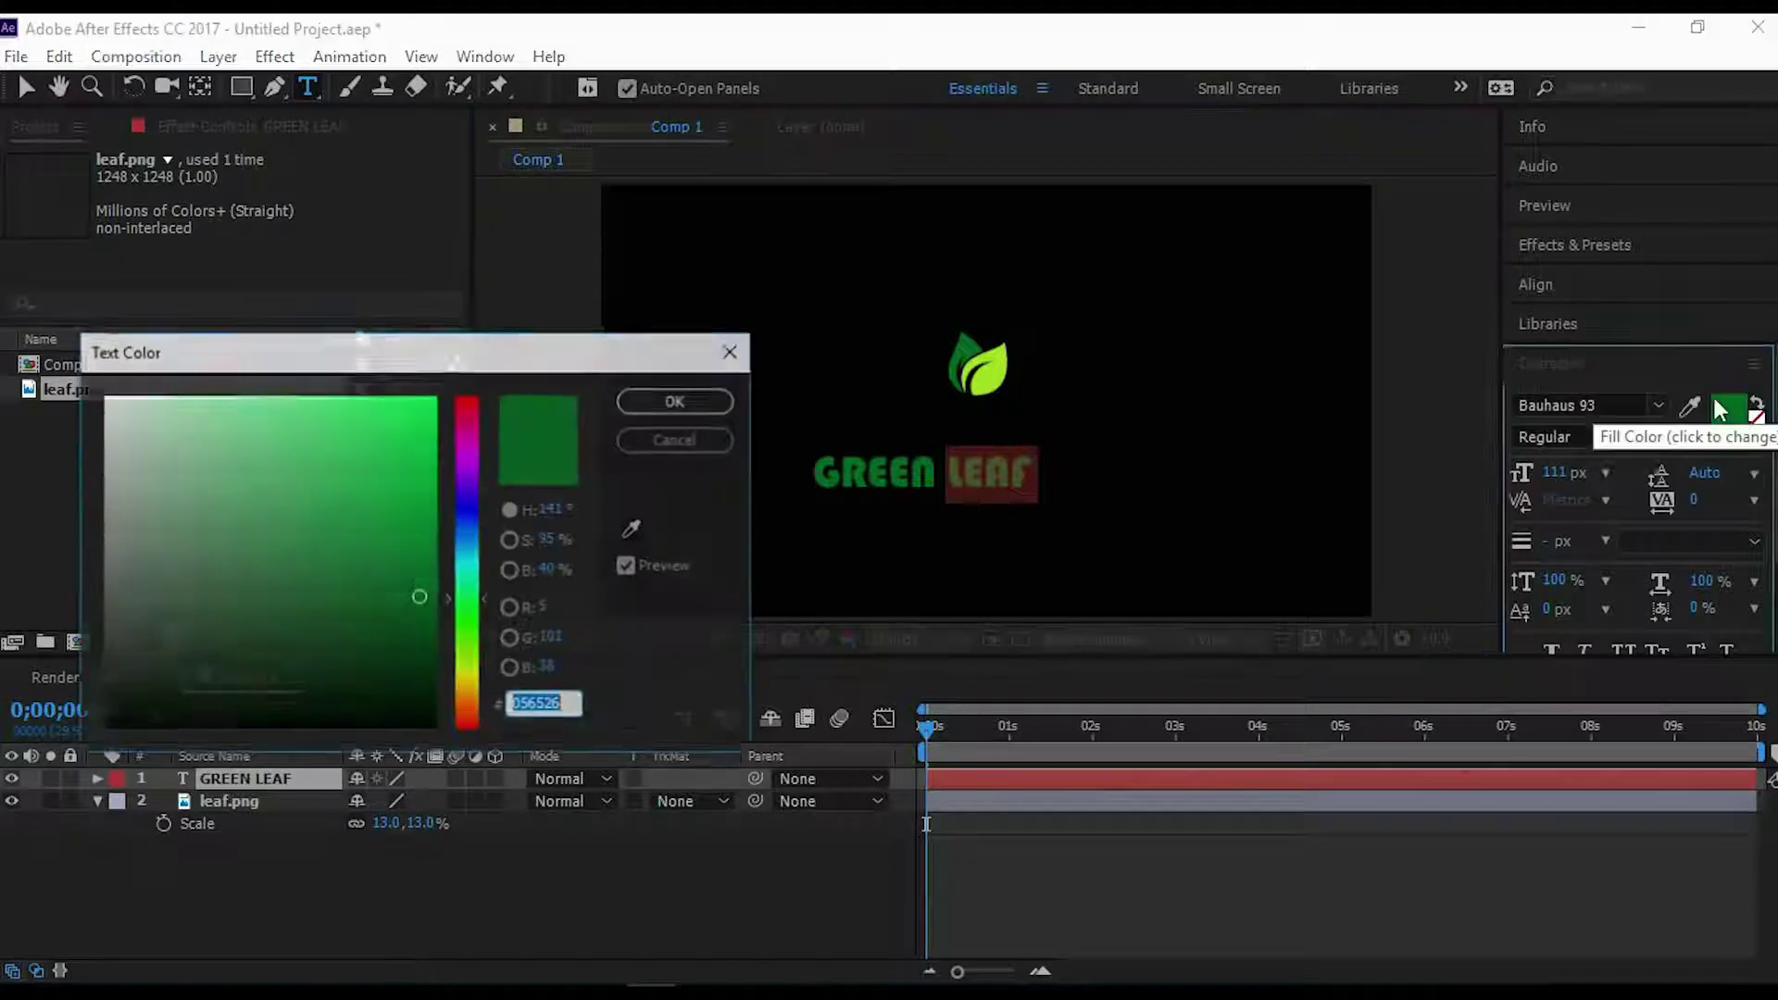
{"action": "left_click", "coordinate": [106, 403]}
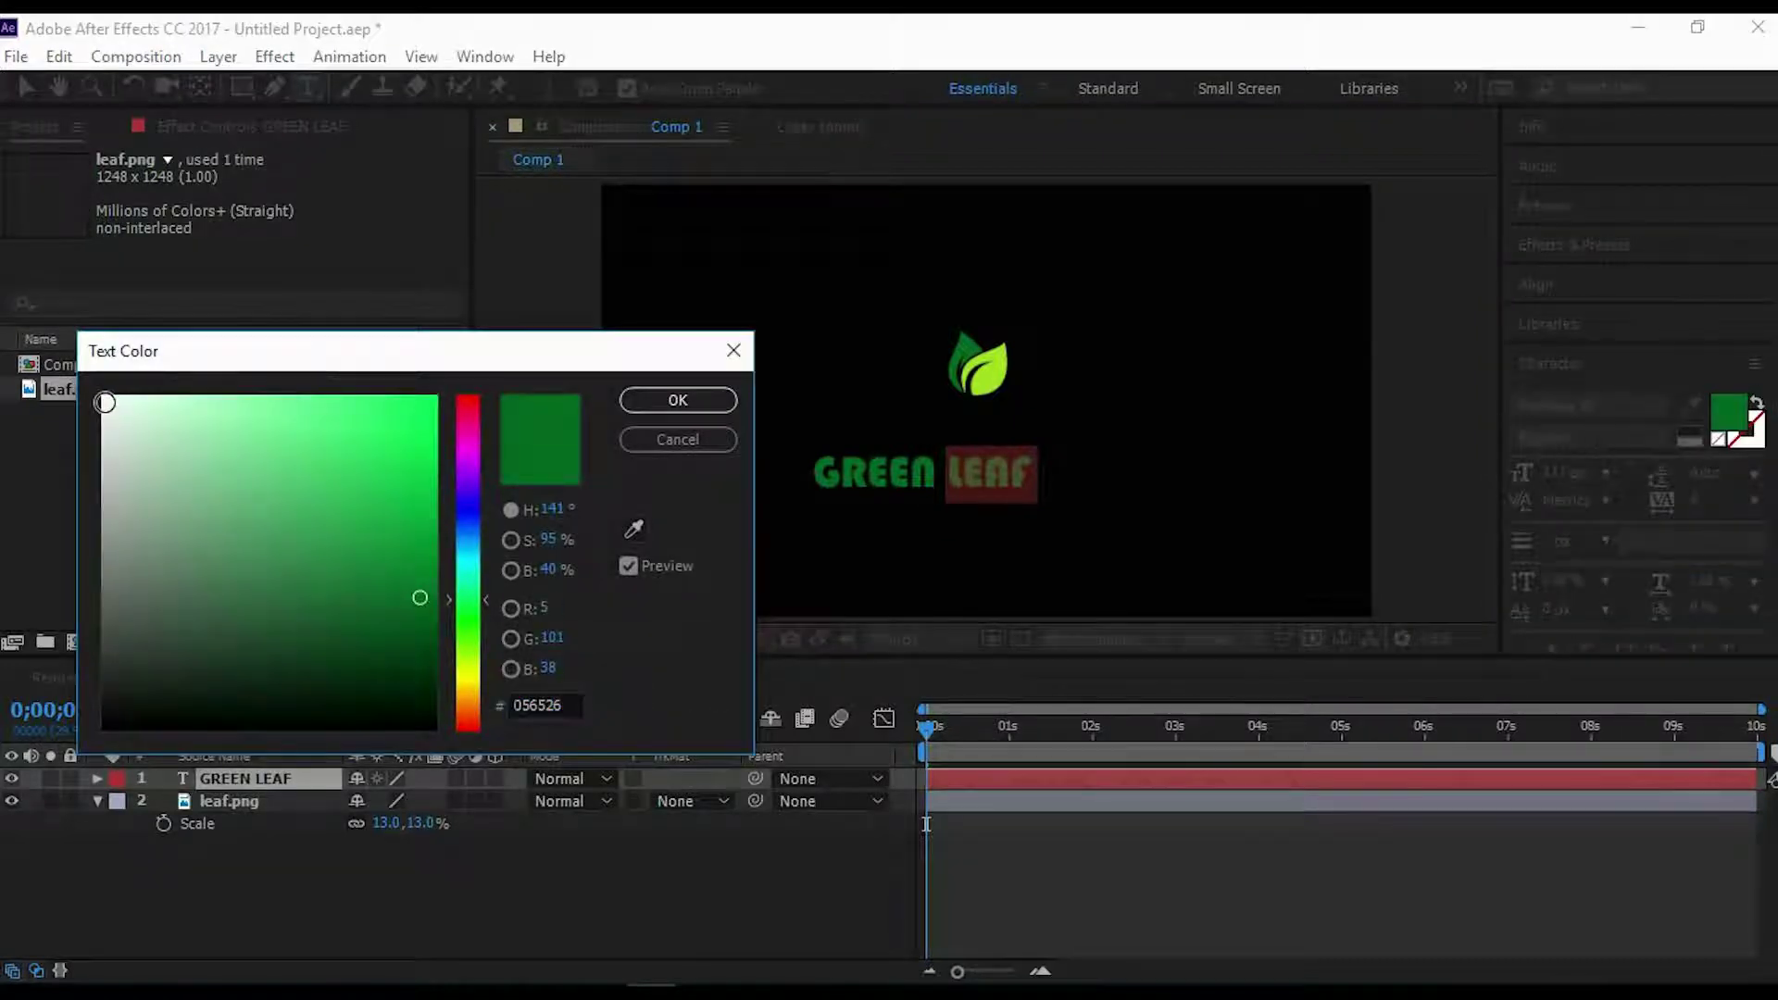
{"action": "left_click", "coordinate": [652, 397]}
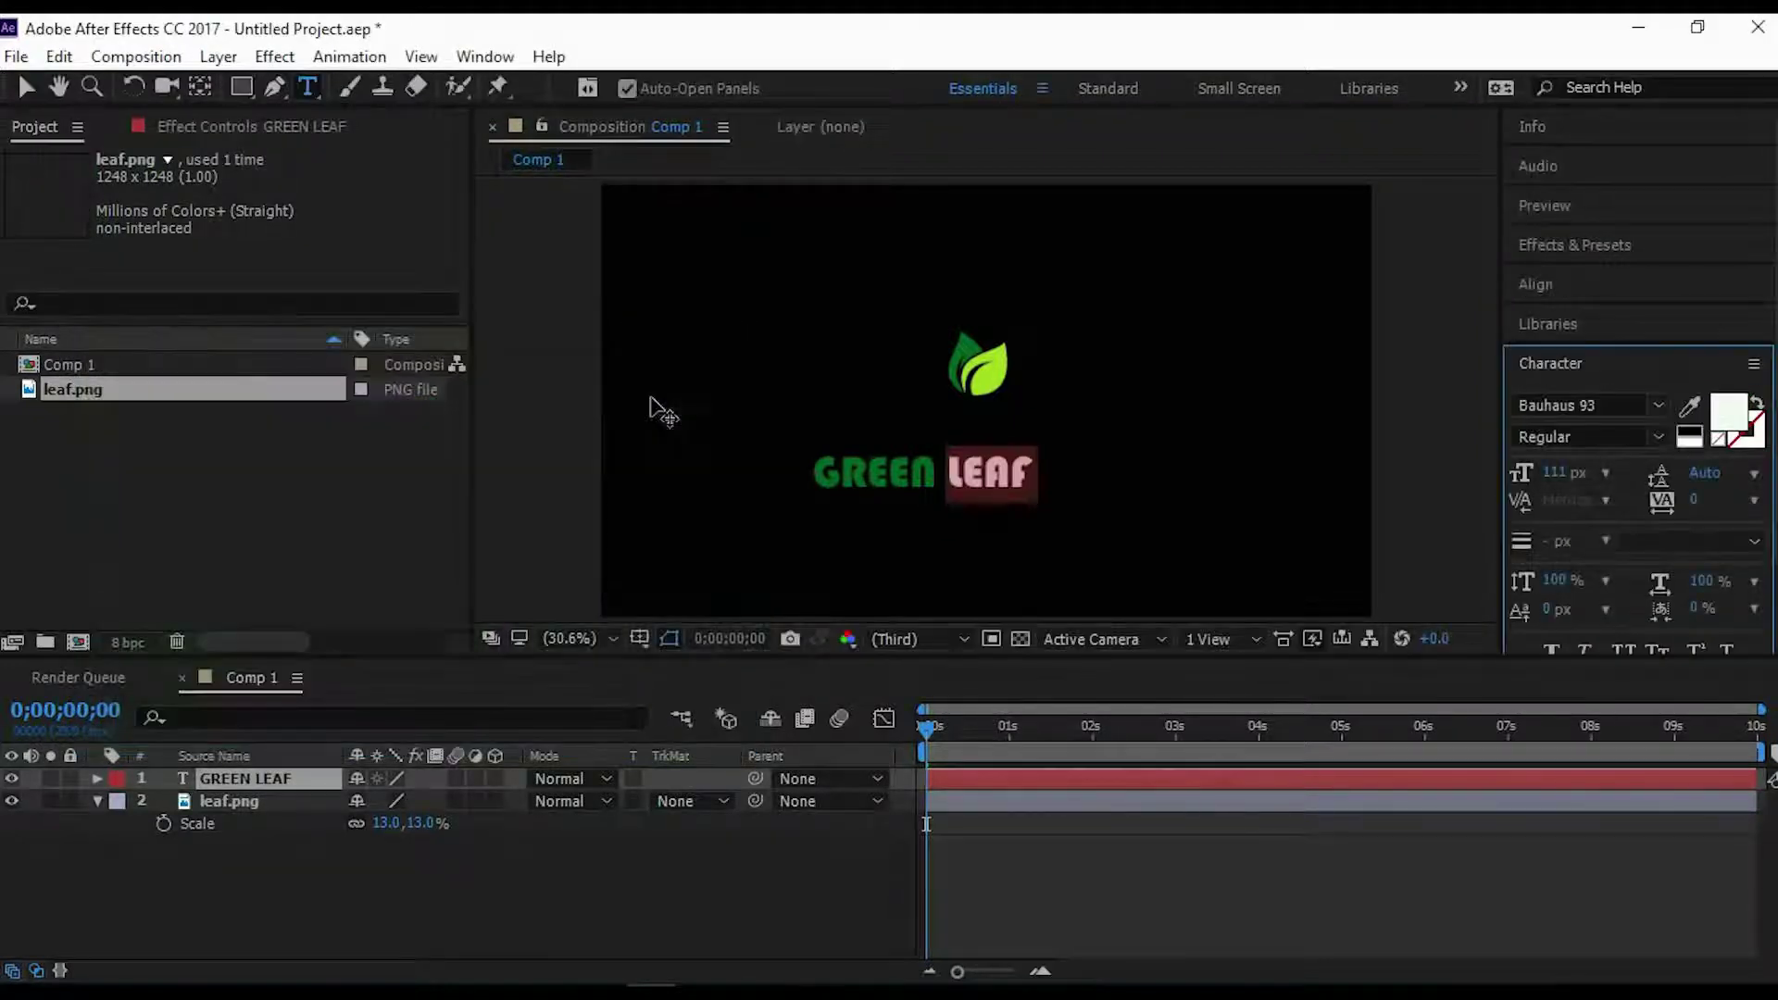
{"action": "left_click", "coordinate": [266, 872]}
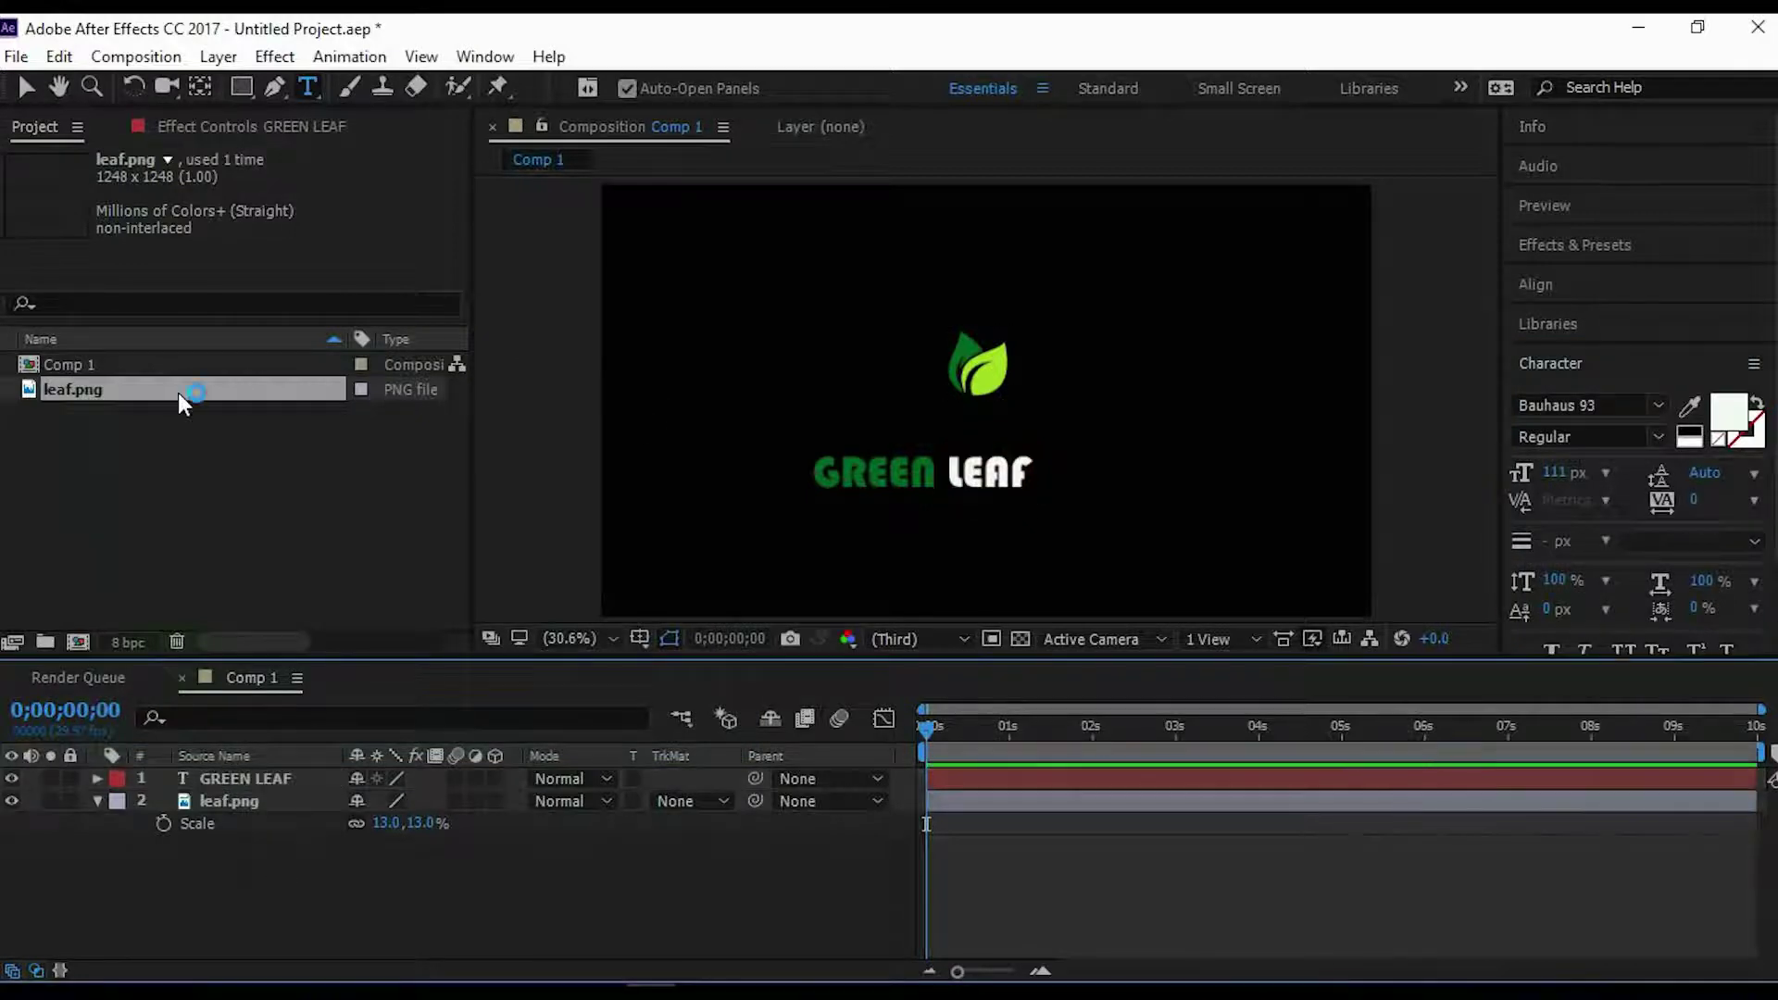
Reduce the GREEN LEAF text to 89 px and position it directly beneath the leaf image.
{"action": "left_click", "coordinate": [24, 93]}
{"action": "left_click", "coordinate": [213, 798]}
{"action": "left_click", "coordinate": [237, 780]}
{"action": "left_click", "coordinate": [237, 780]}
{"action": "left_click_drag", "start_coordinate": [867, 478], "coordinate": [923, 422]}
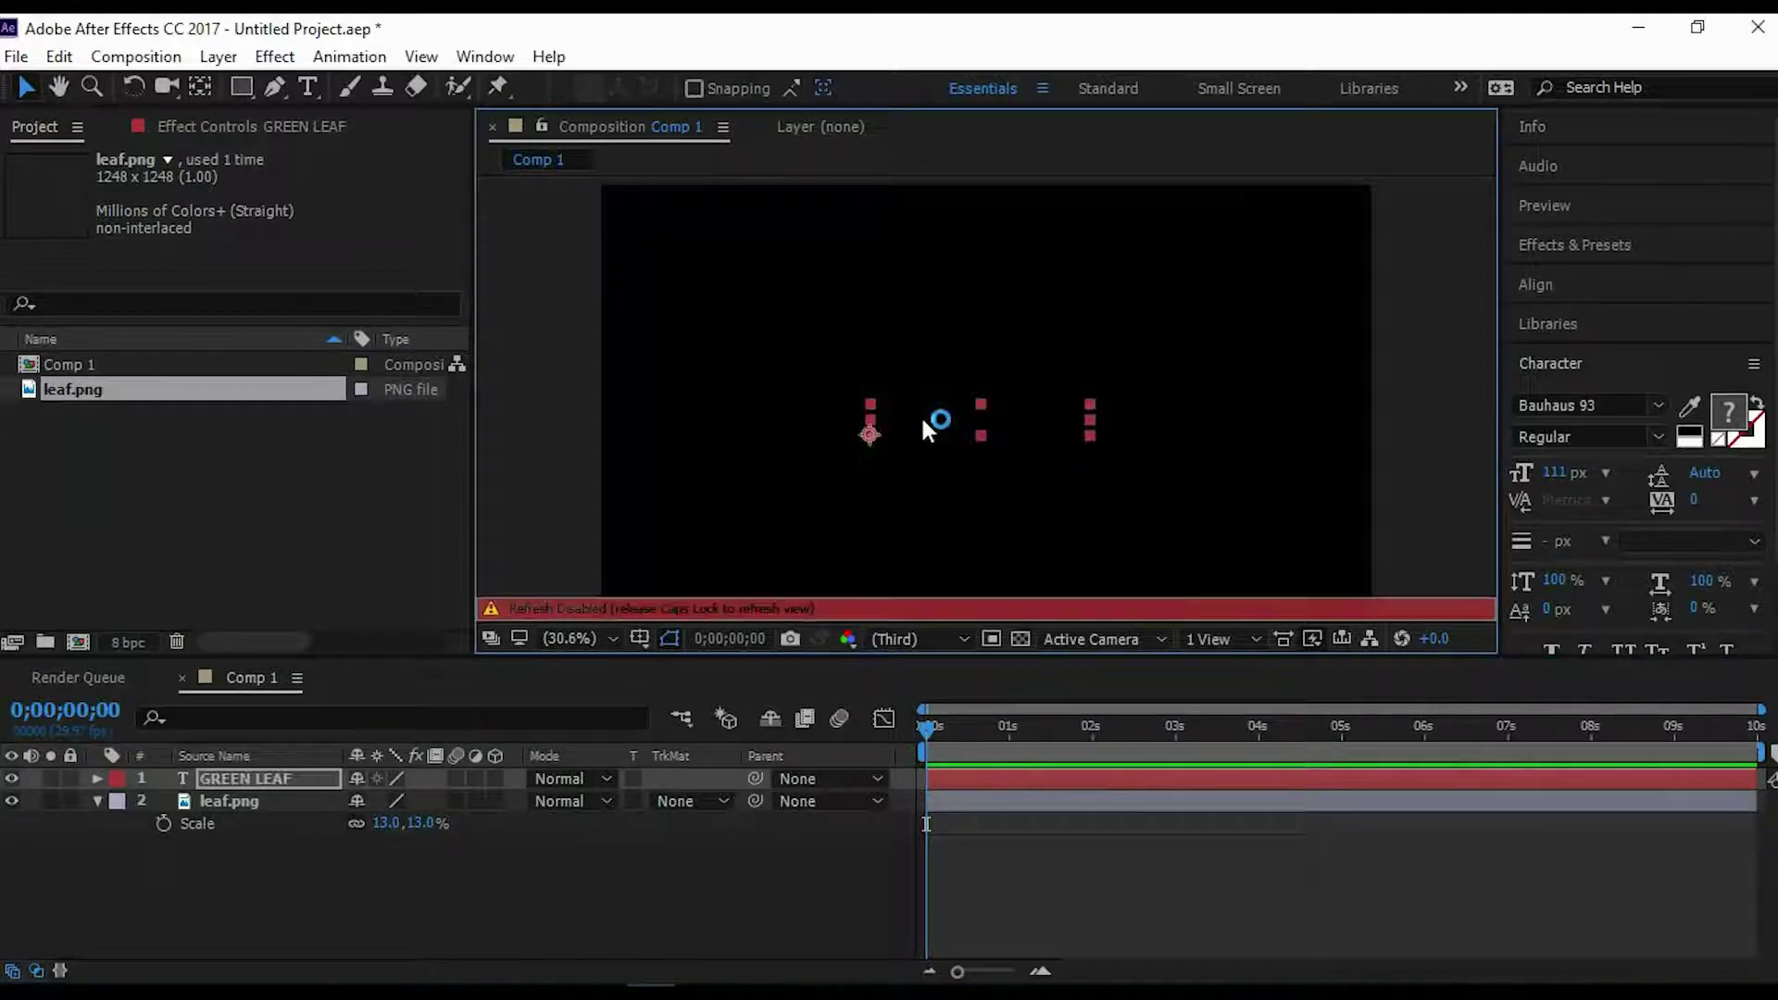
{"action": "left_click_drag", "start_coordinate": [1563, 480], "coordinate": [1537, 478]}
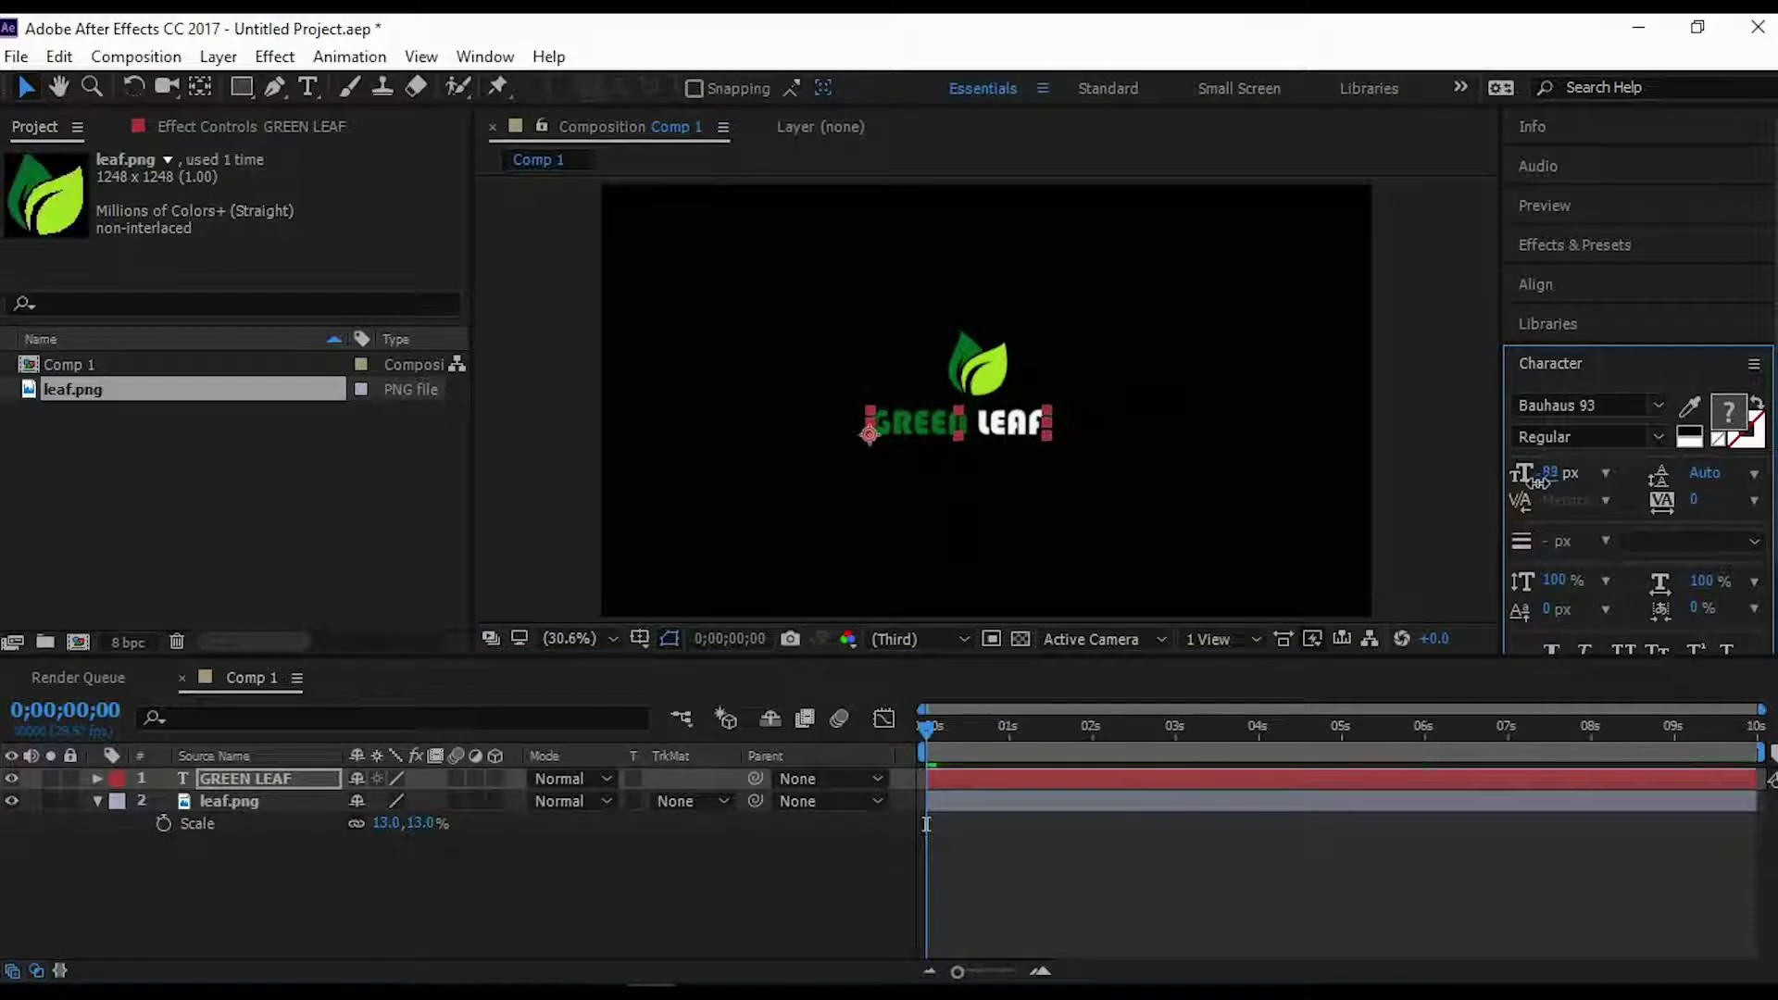
{"action": "left_click_drag", "start_coordinate": [916, 421], "coordinate": [933, 412]}
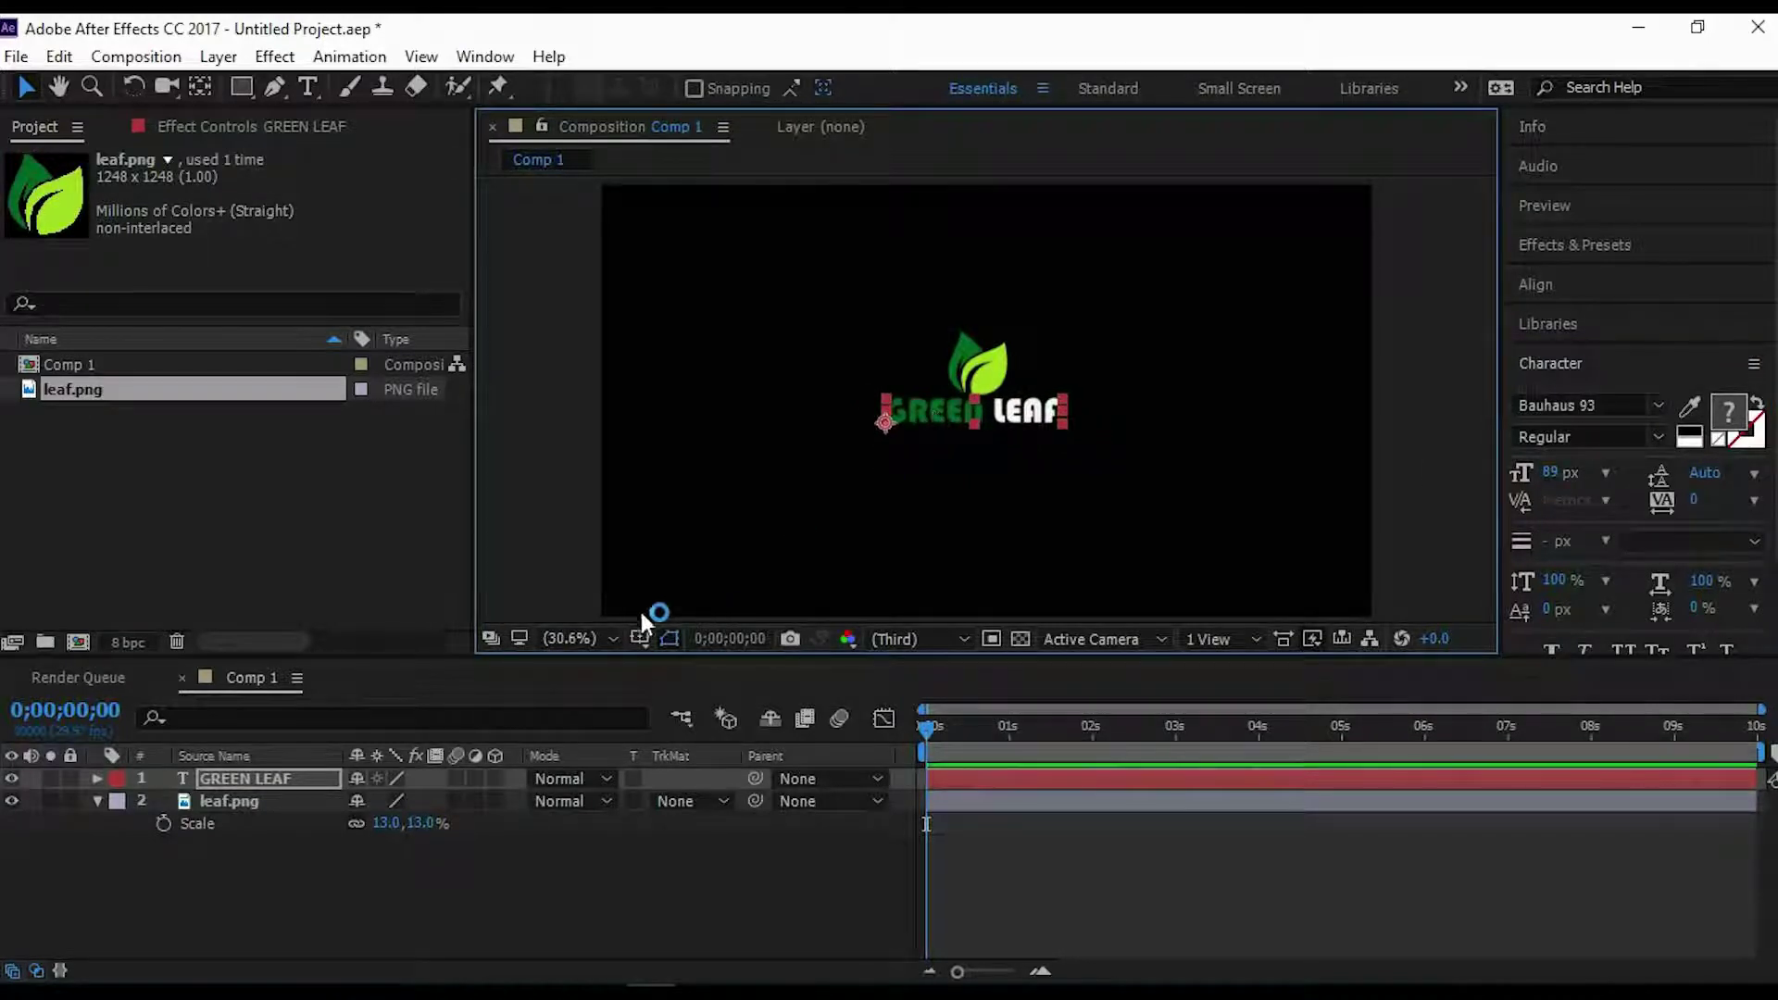
Pre-compose the GREEN LEAF text and leaf image layers as "logo", moving all attributes into the new composition.
{"action": "left_click", "coordinate": [613, 635]}
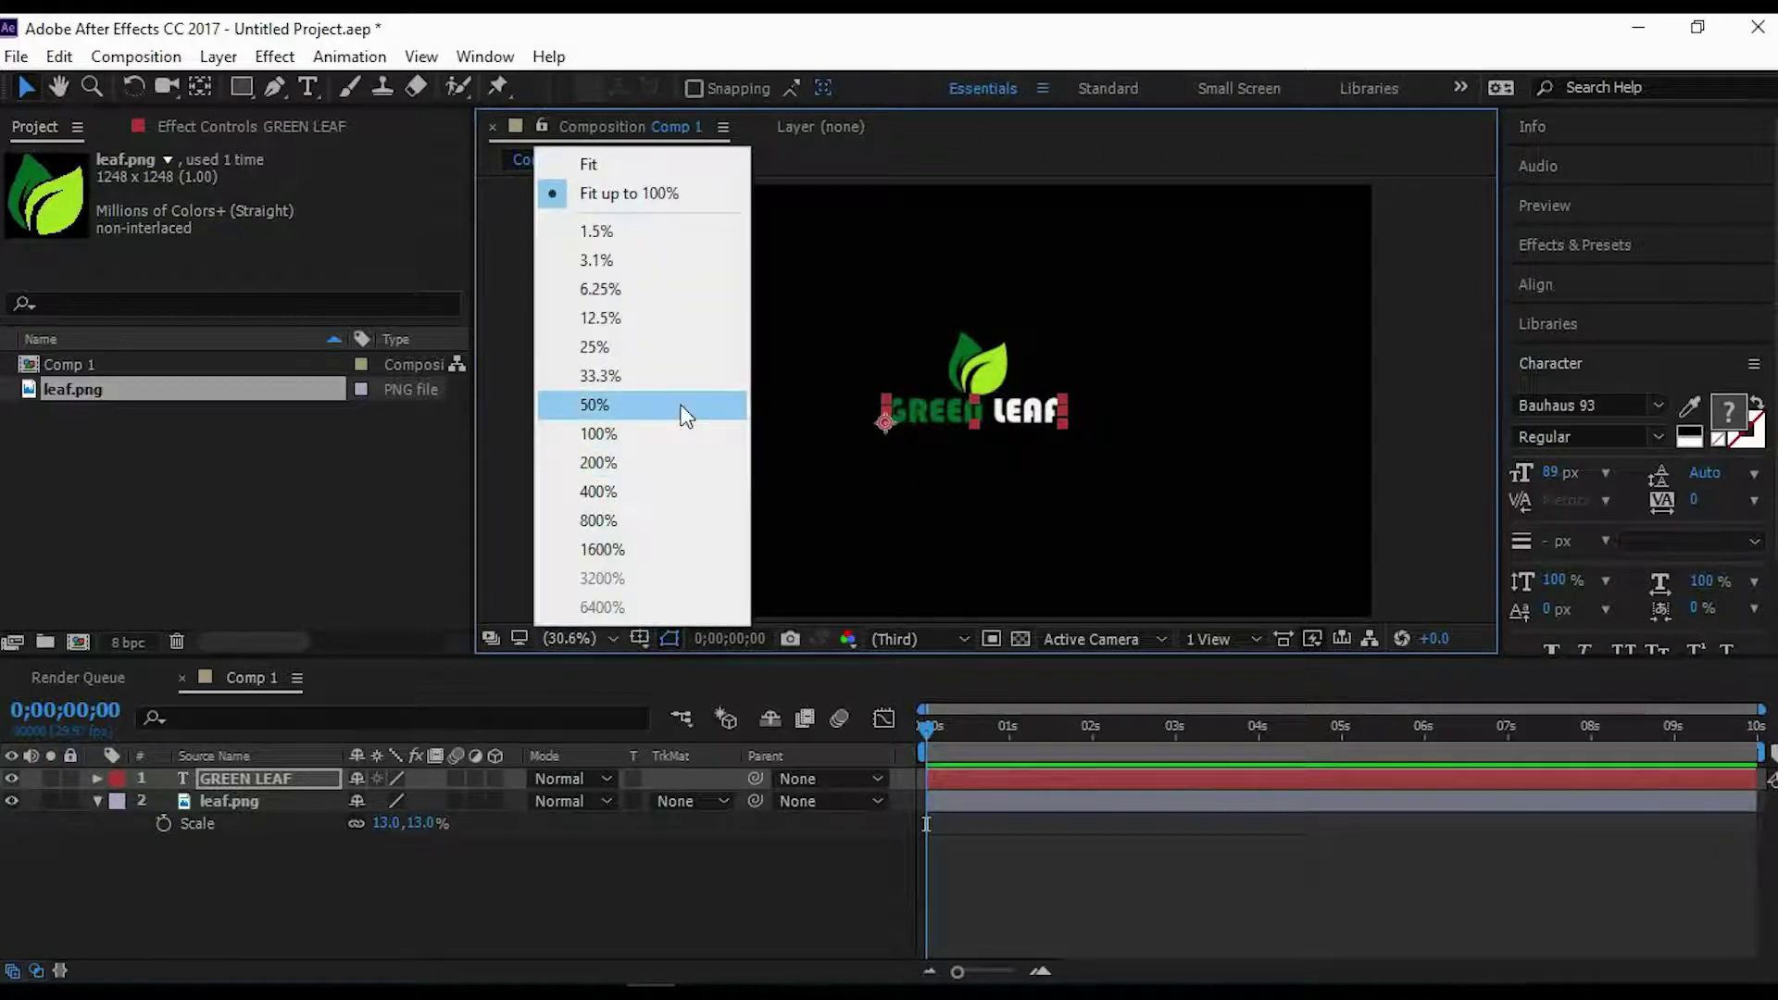
{"action": "left_click", "coordinate": [685, 408]}
{"action": "left_click", "coordinate": [524, 869]}
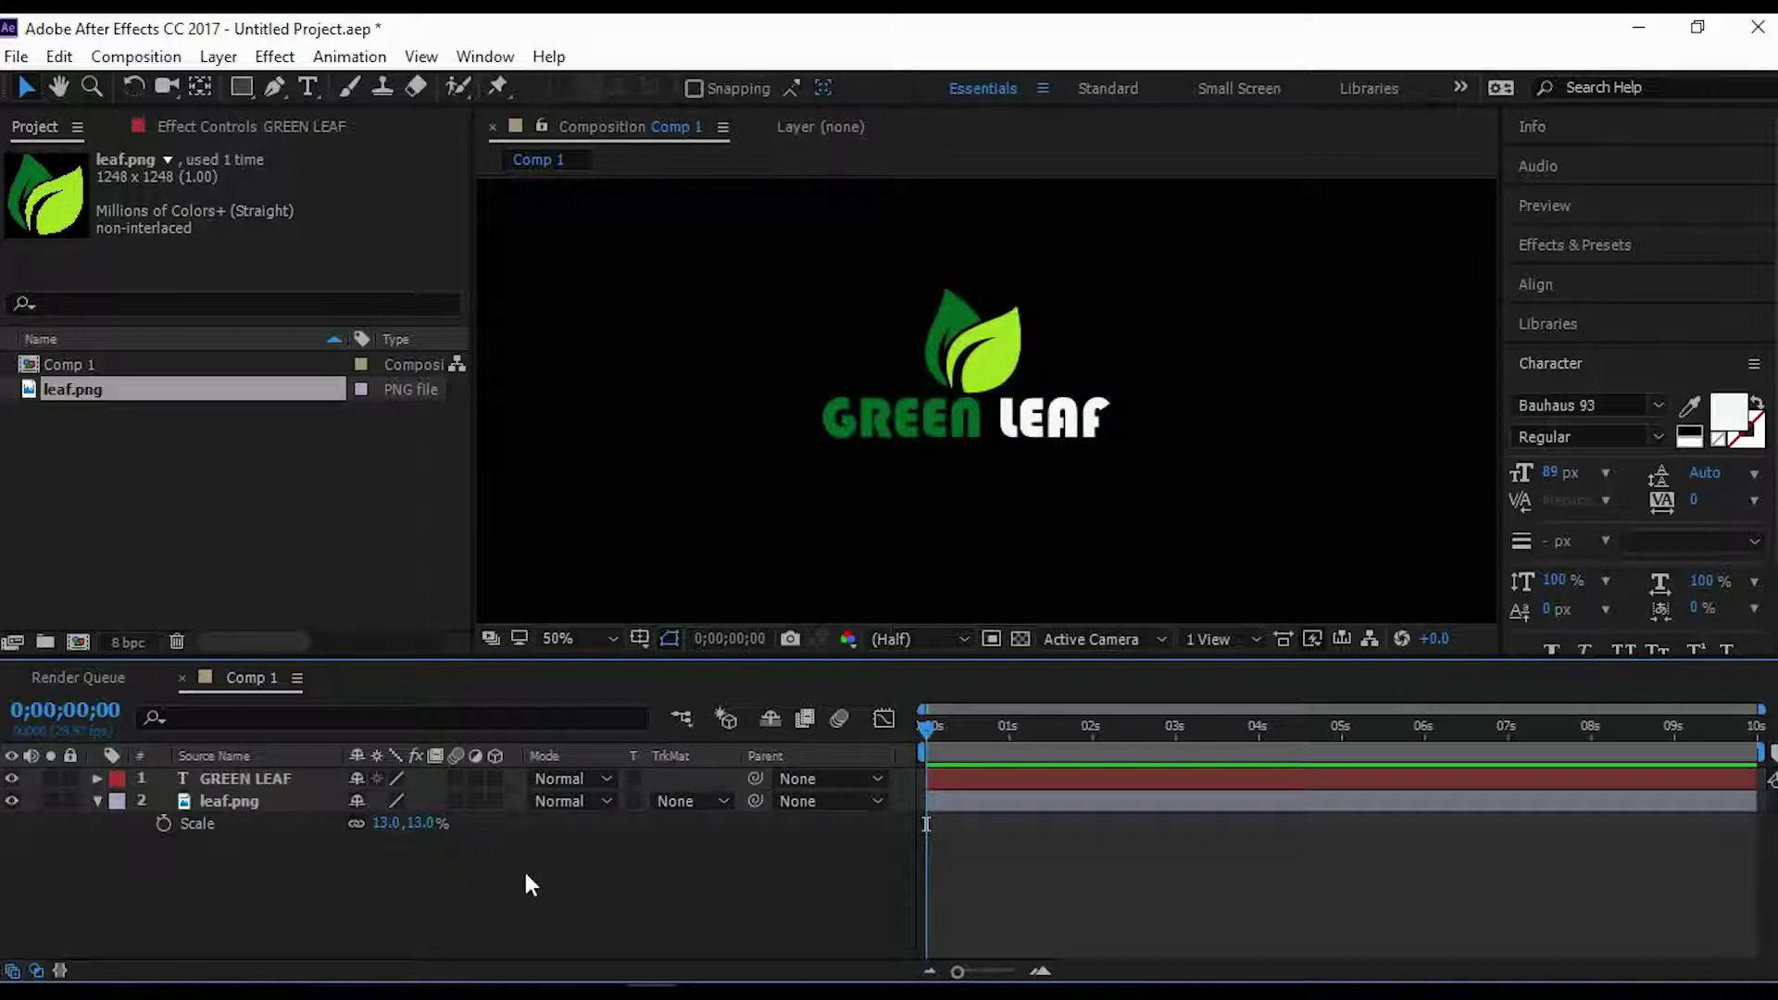
{"action": "left_click_drag", "start_coordinate": [220, 846], "coordinate": [232, 776]}
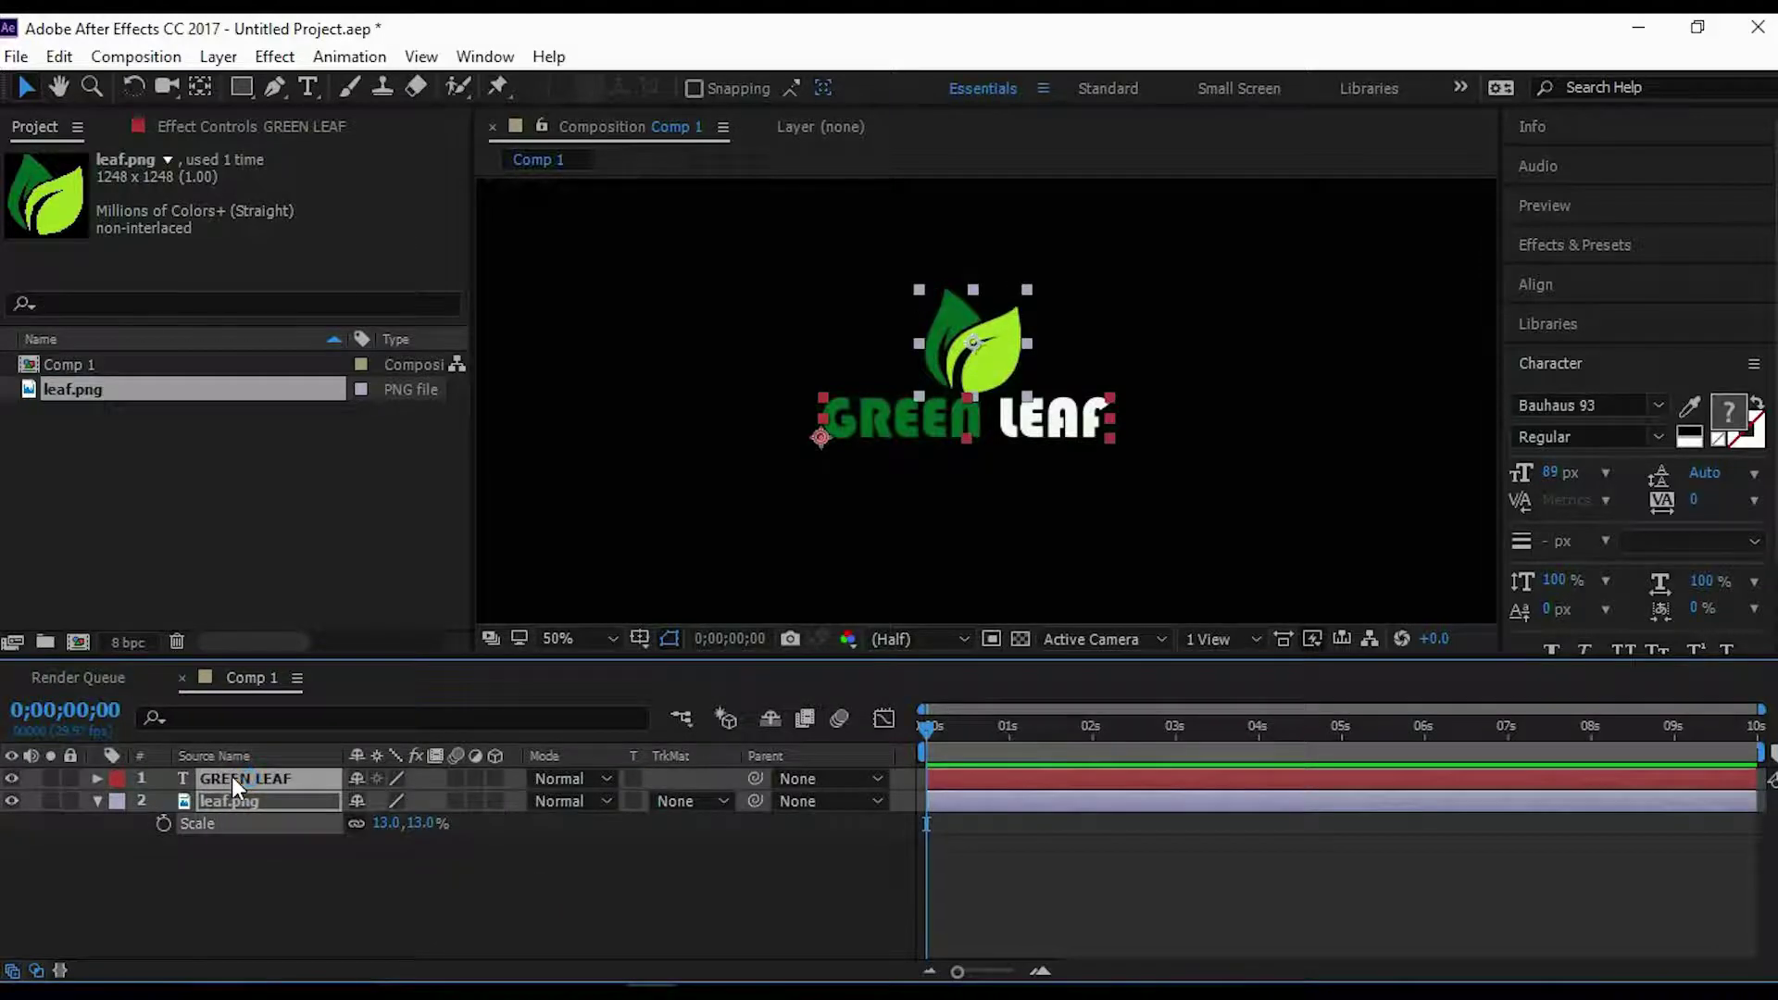
{"action": "right_click", "coordinate": [232, 776]}
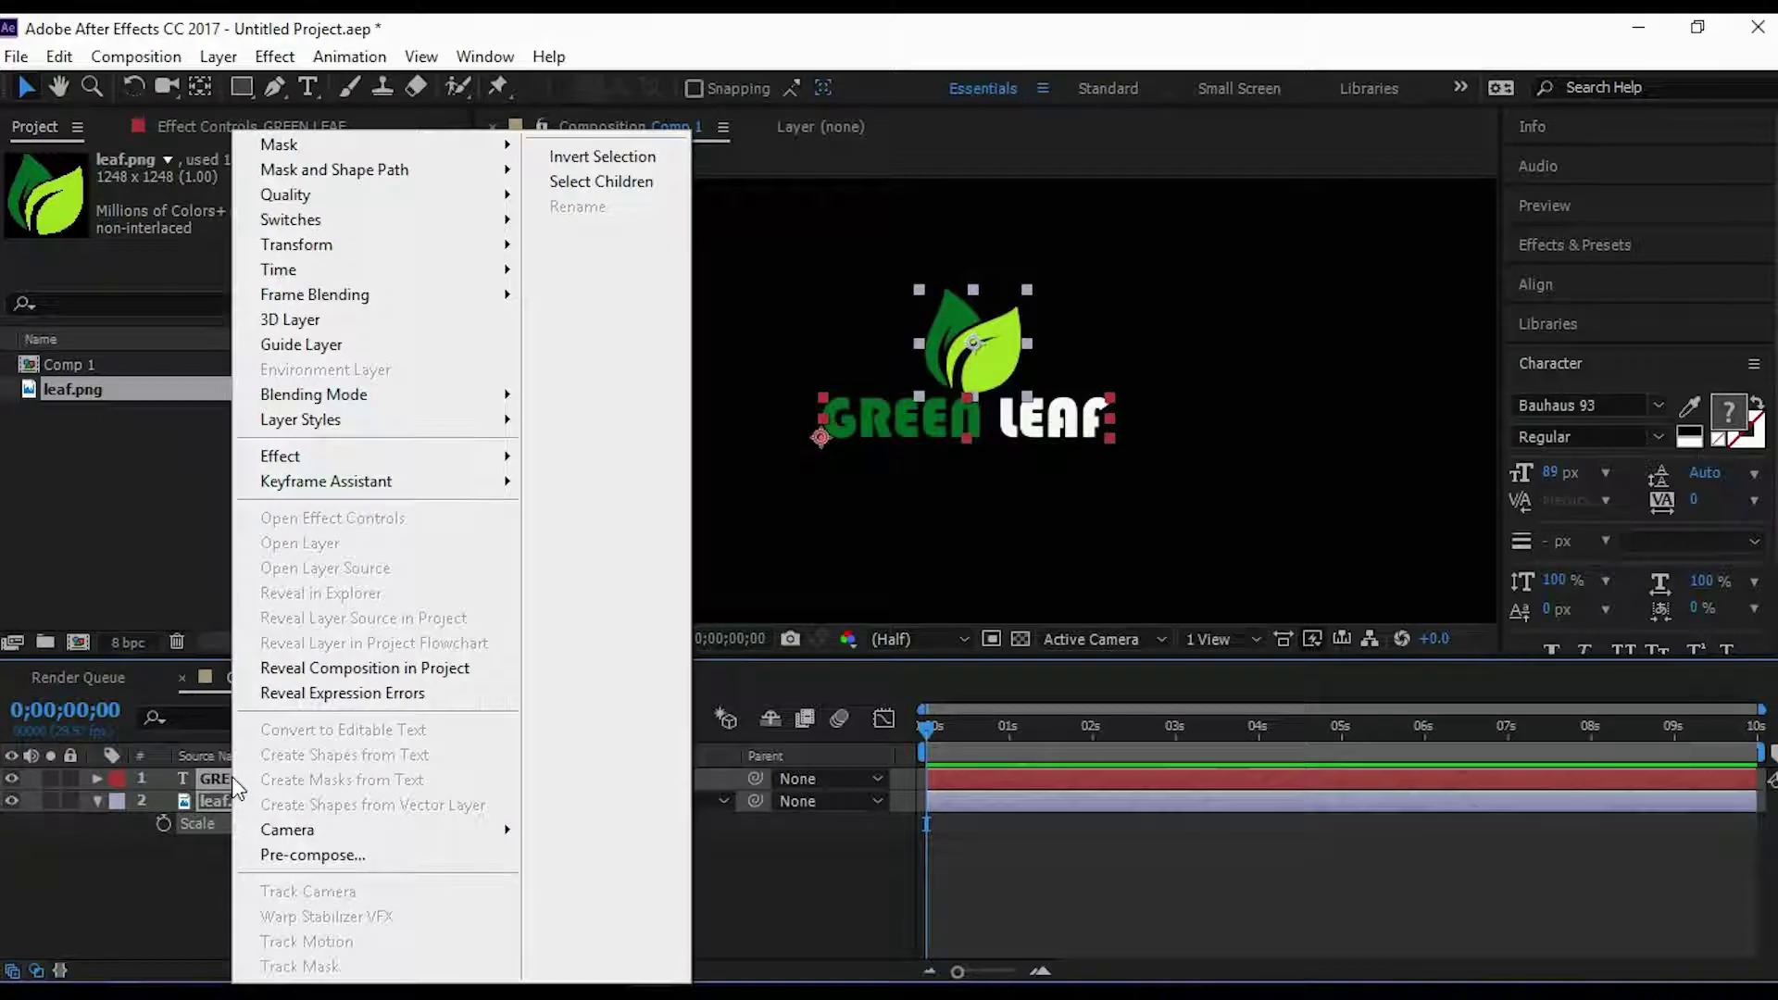
{"action": "left_click", "coordinate": [346, 855]}
{"action": "type", "text": "logo"}
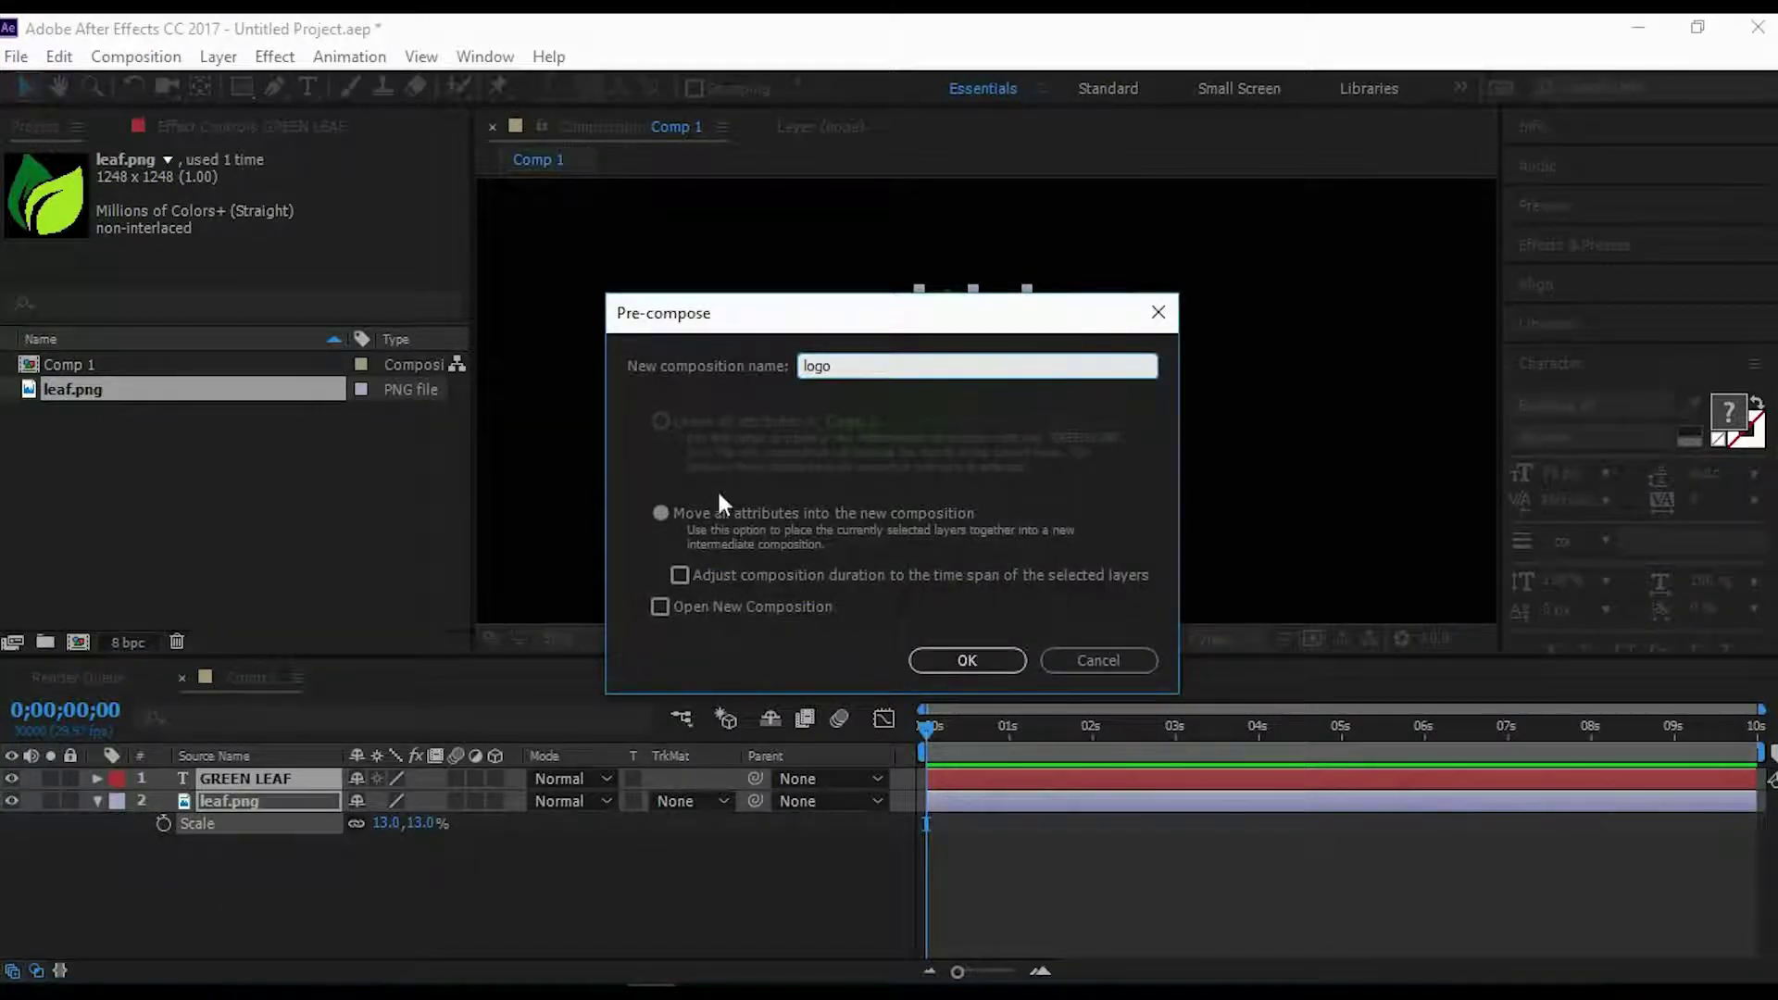
{"action": "left_click", "coordinate": [659, 513]}
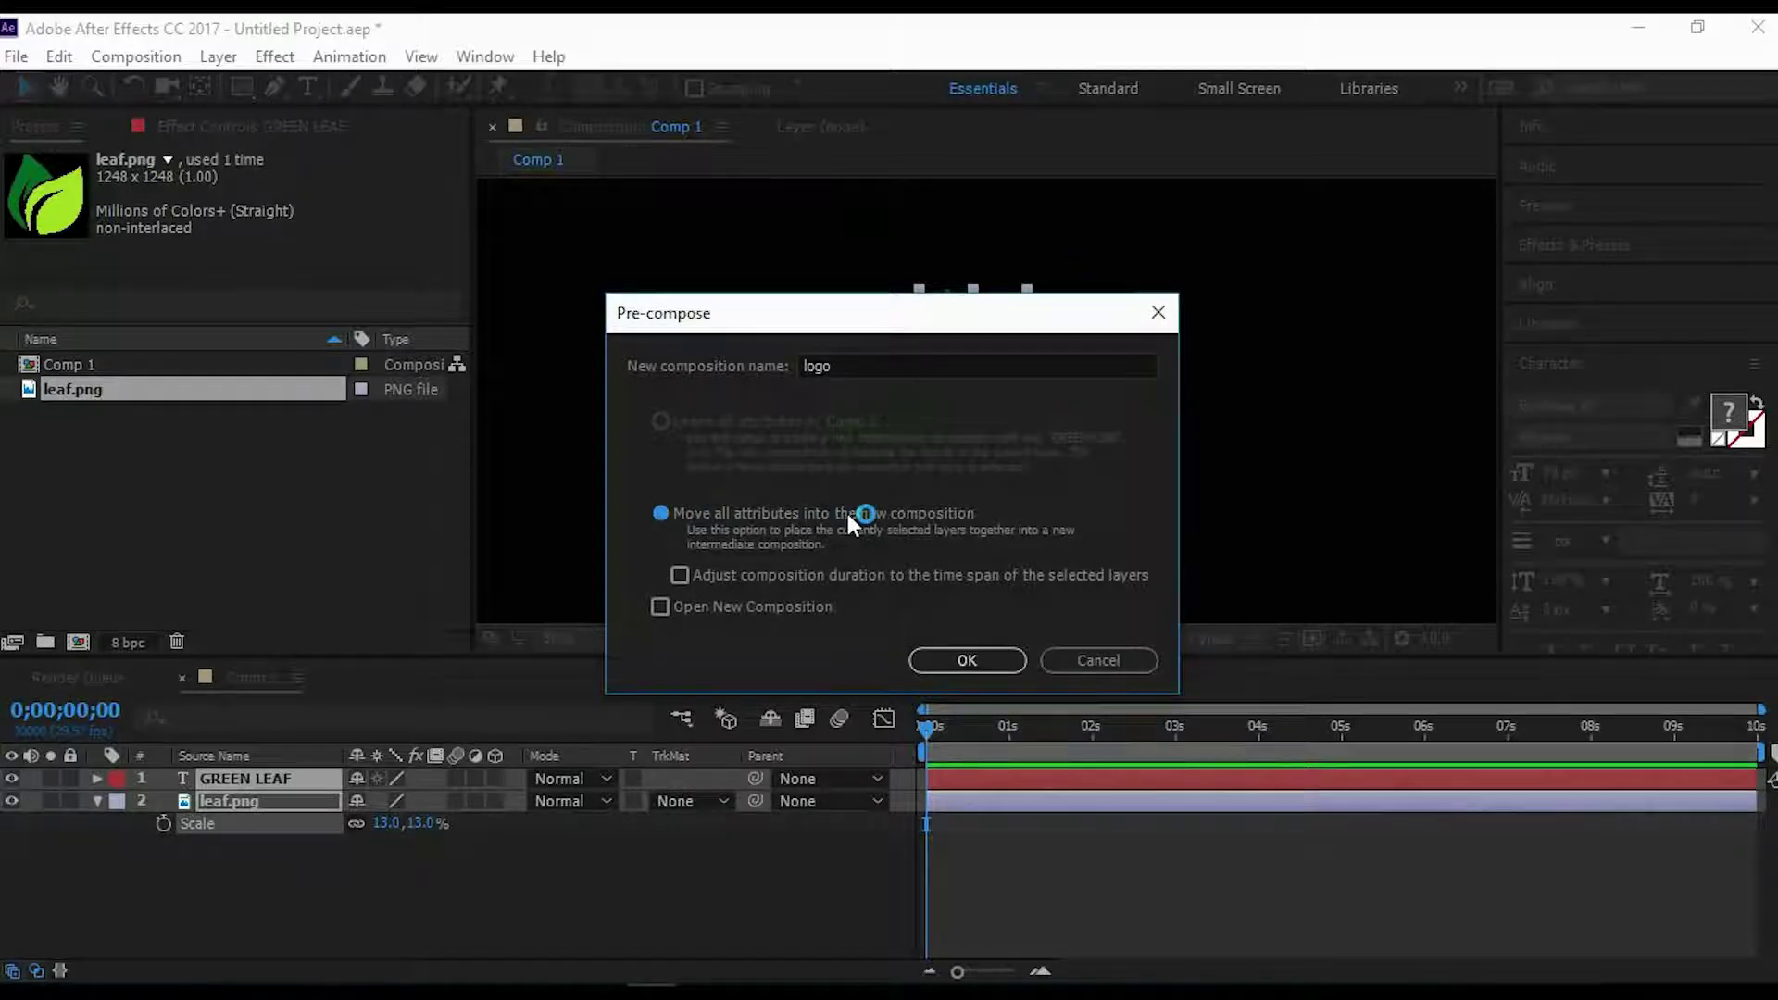
{"action": "left_click", "coordinate": [960, 658]}
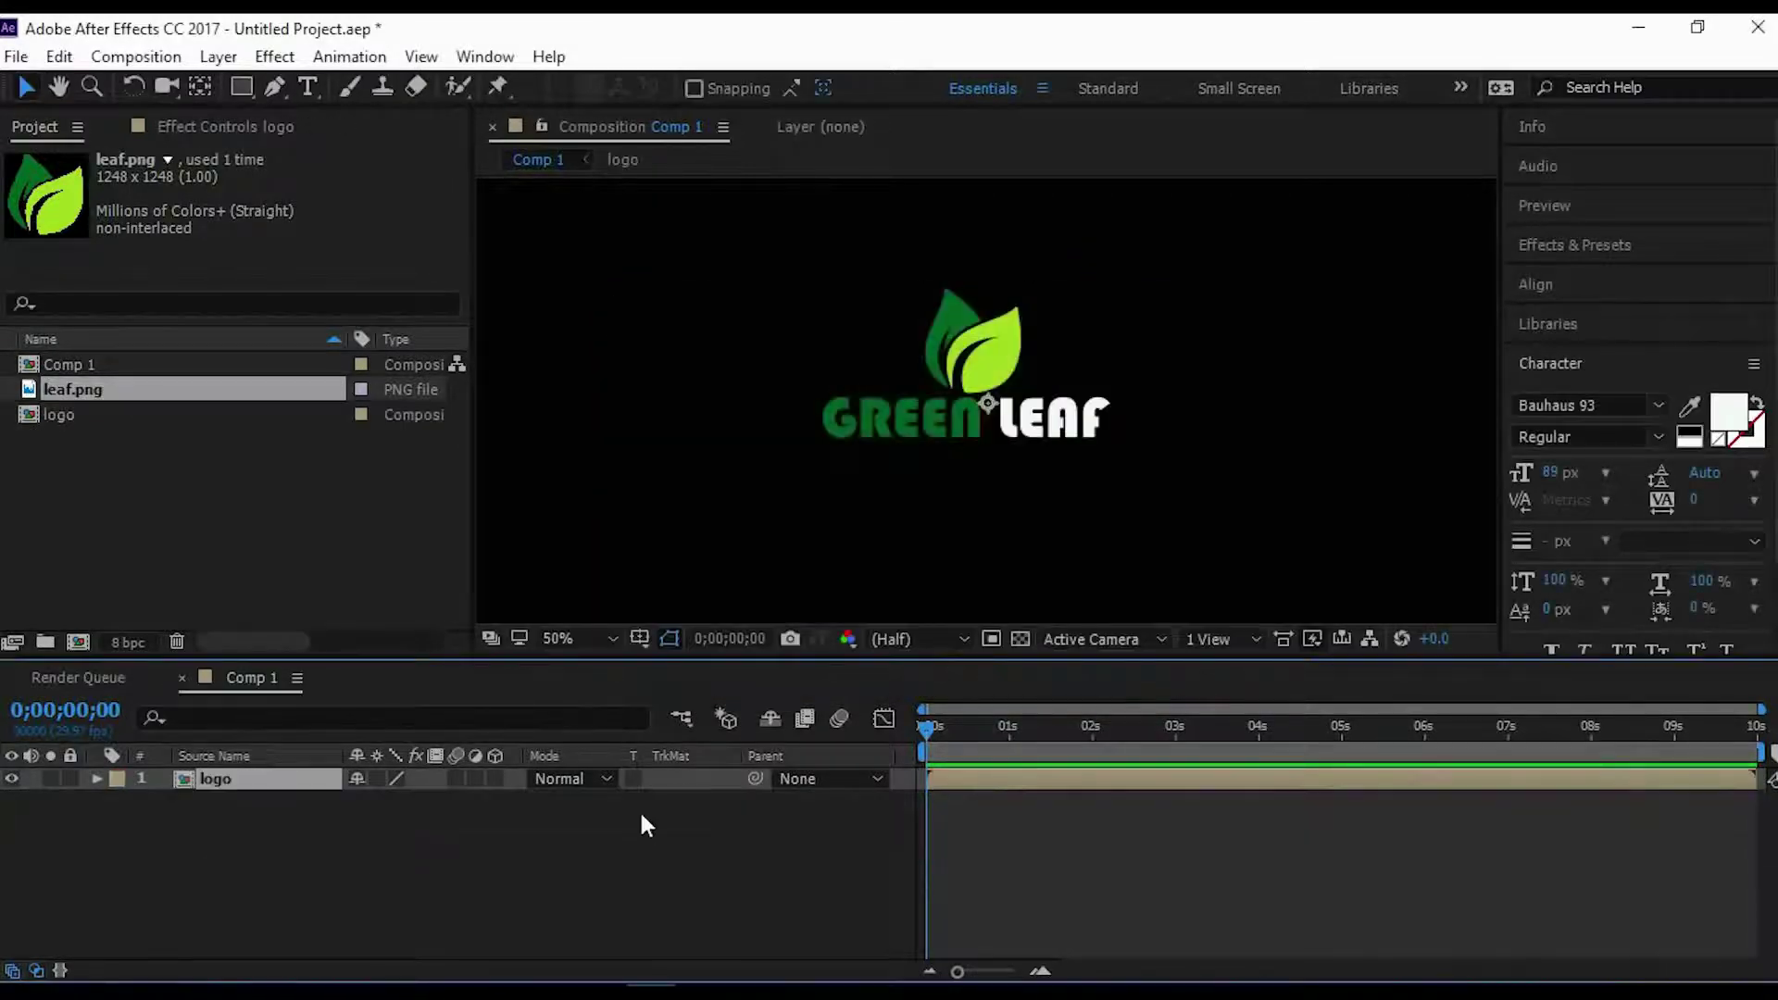
Add a black 1920 x 1080 px solid layer above the logo layer, keeping the default name.
{"action": "left_click", "coordinate": [612, 638]}
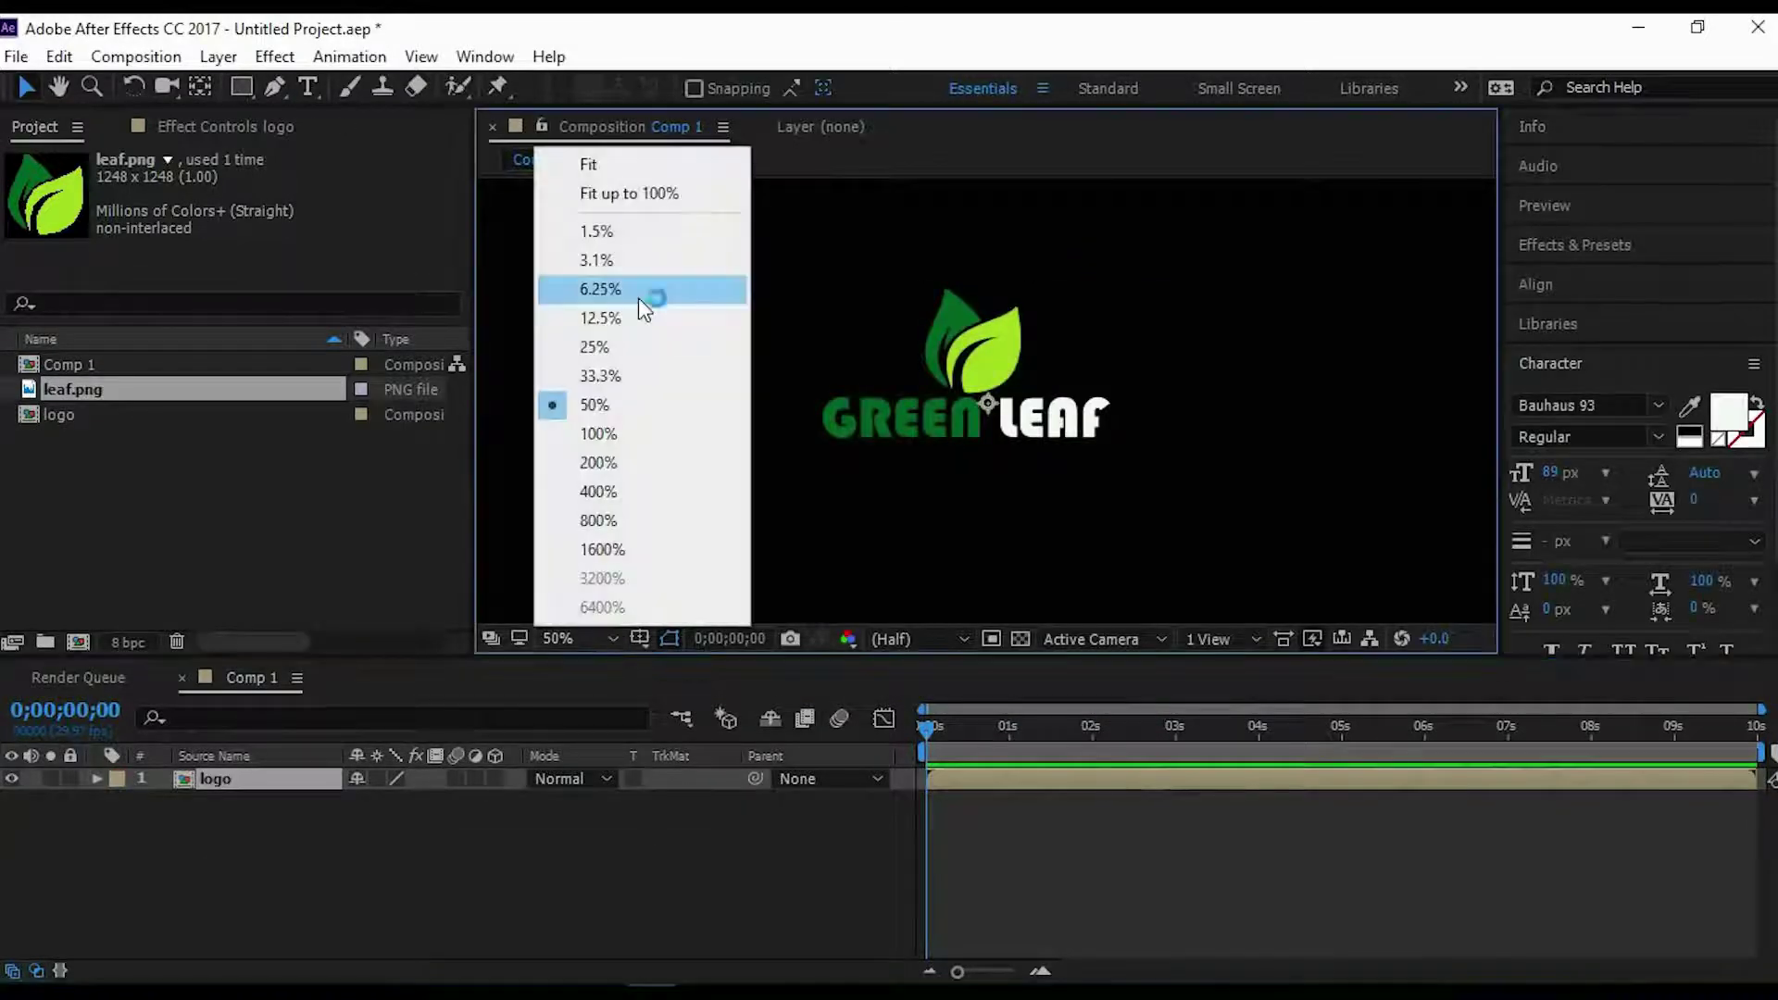
{"action": "left_click", "coordinate": [635, 198]}
{"action": "left_click", "coordinate": [481, 909]}
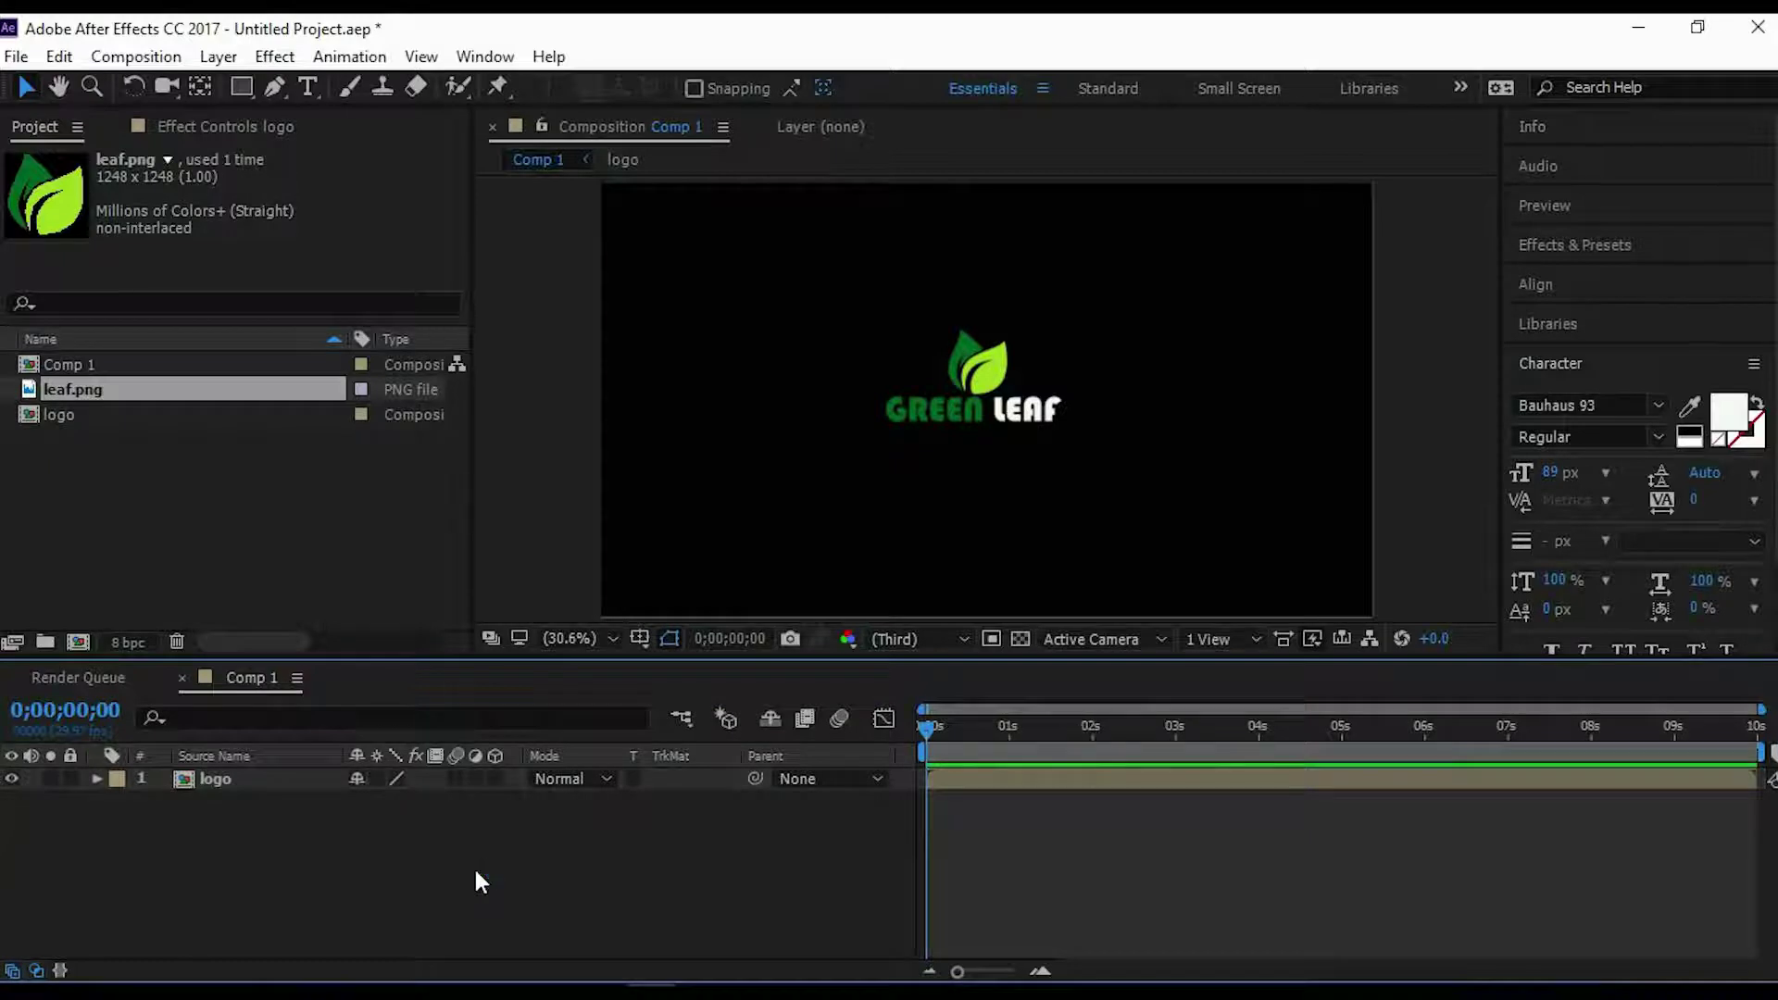
{"action": "right_click", "coordinate": [475, 871]}
{"action": "mouse_move", "coordinate": [752, 626]}
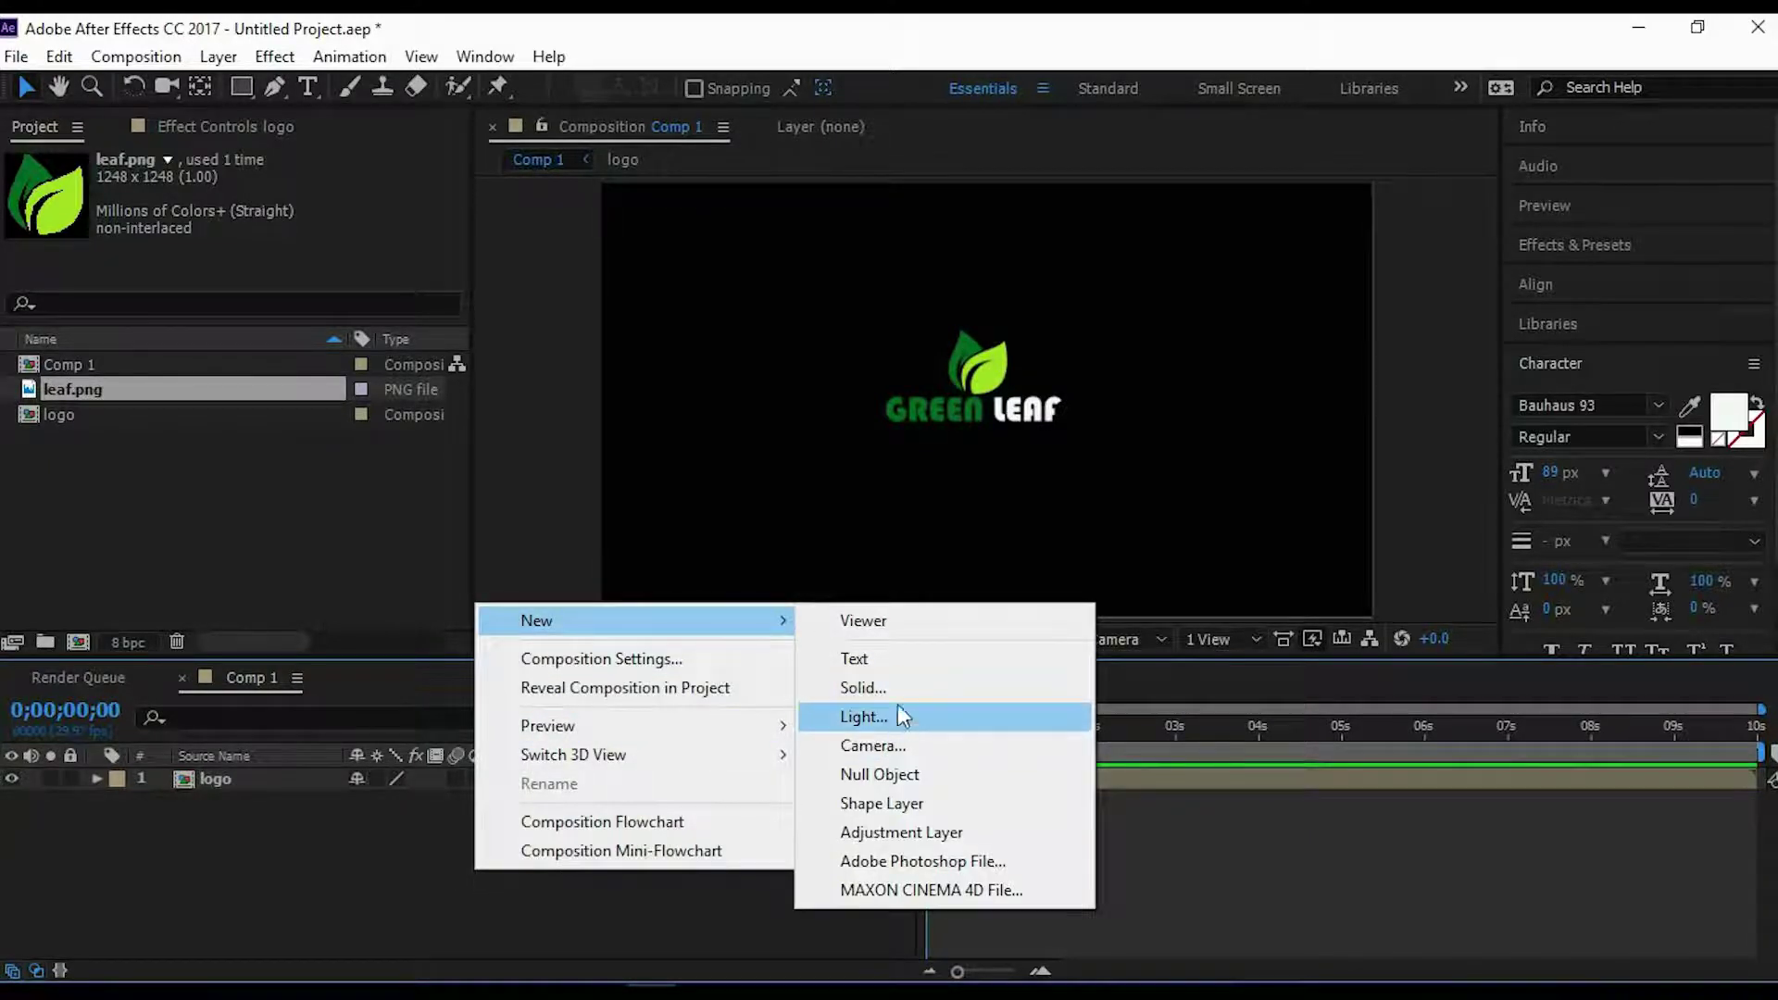
{"action": "left_click", "coordinate": [865, 687]}
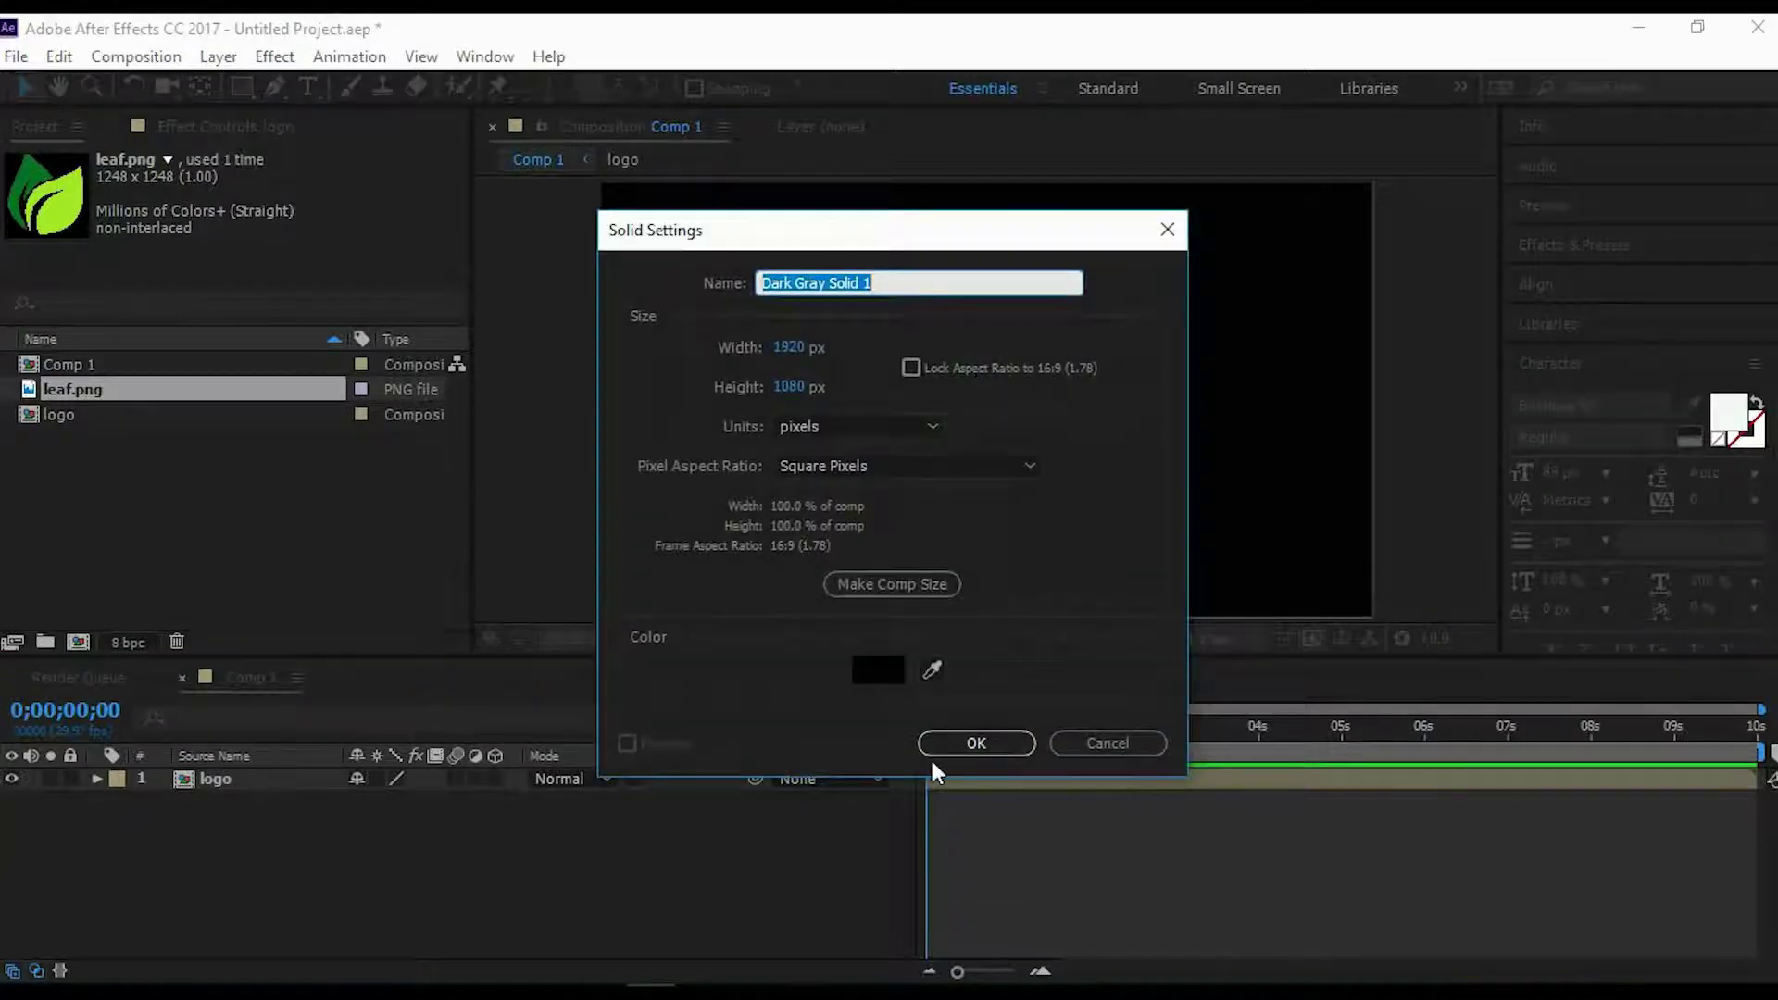
{"action": "left_click", "coordinate": [1000, 743]}
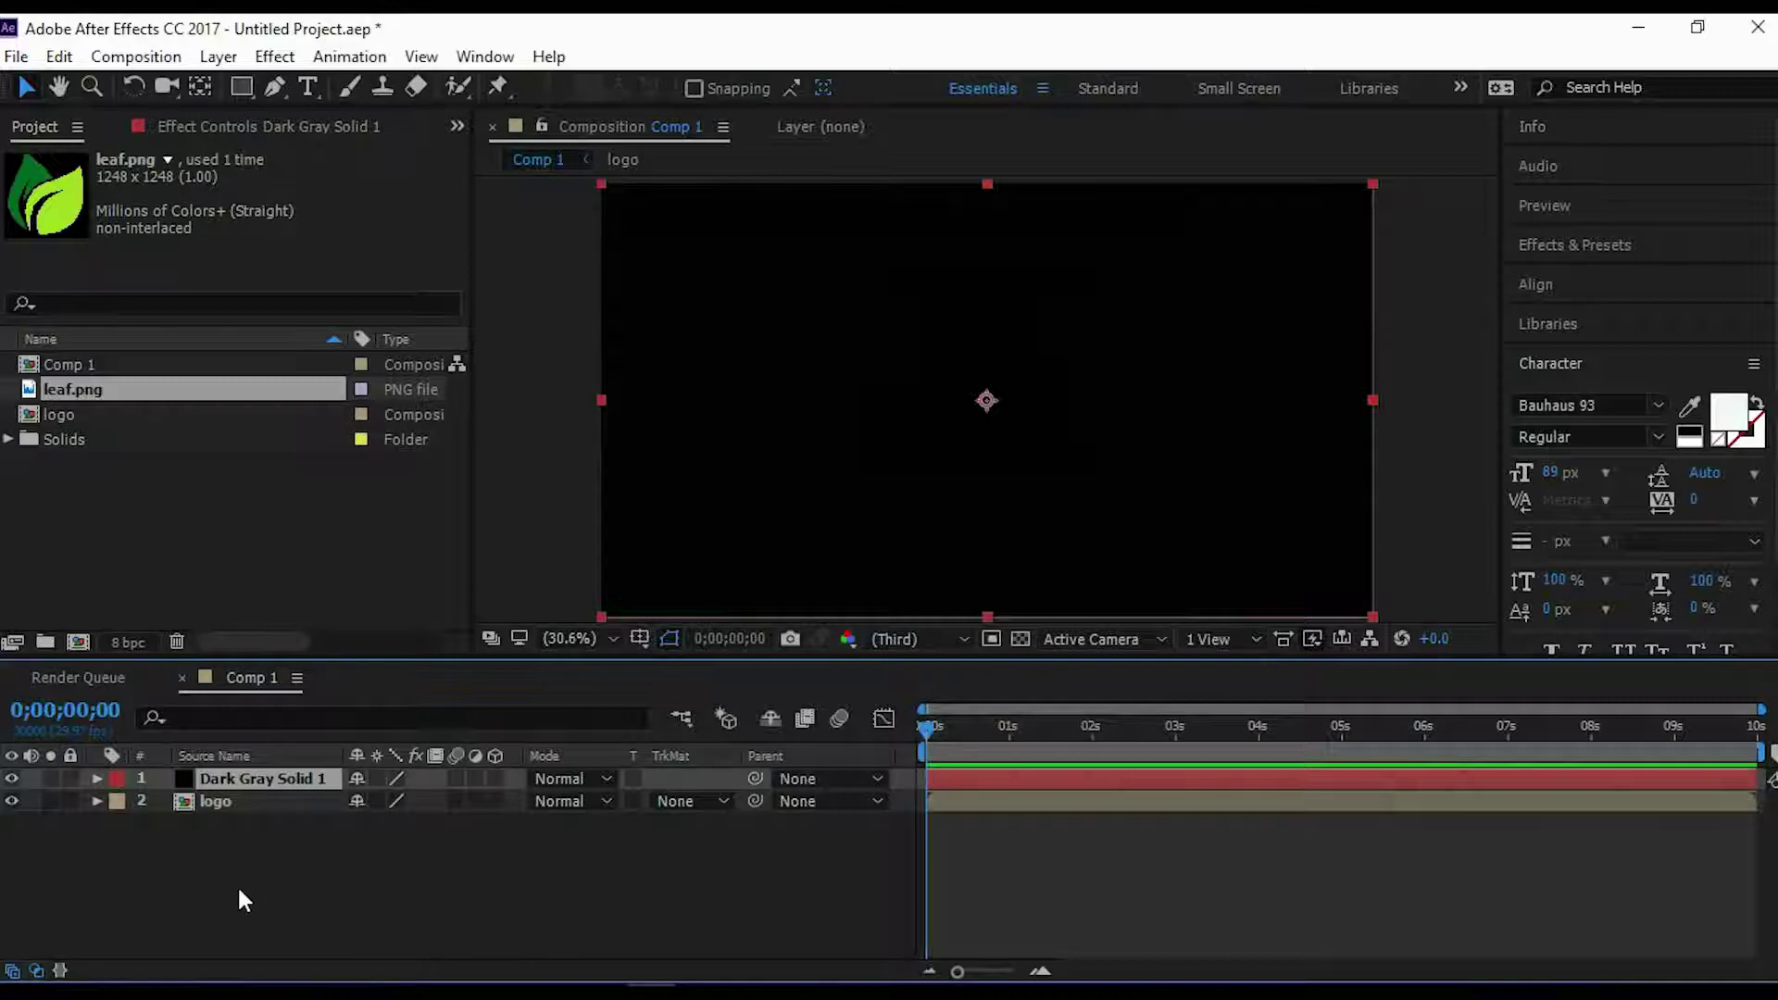
Pre-compose the solid layer as "glitch screen", moving all attributes into the new composition.
{"action": "right_click", "coordinate": [265, 775]}
{"action": "left_click", "coordinate": [366, 864]}
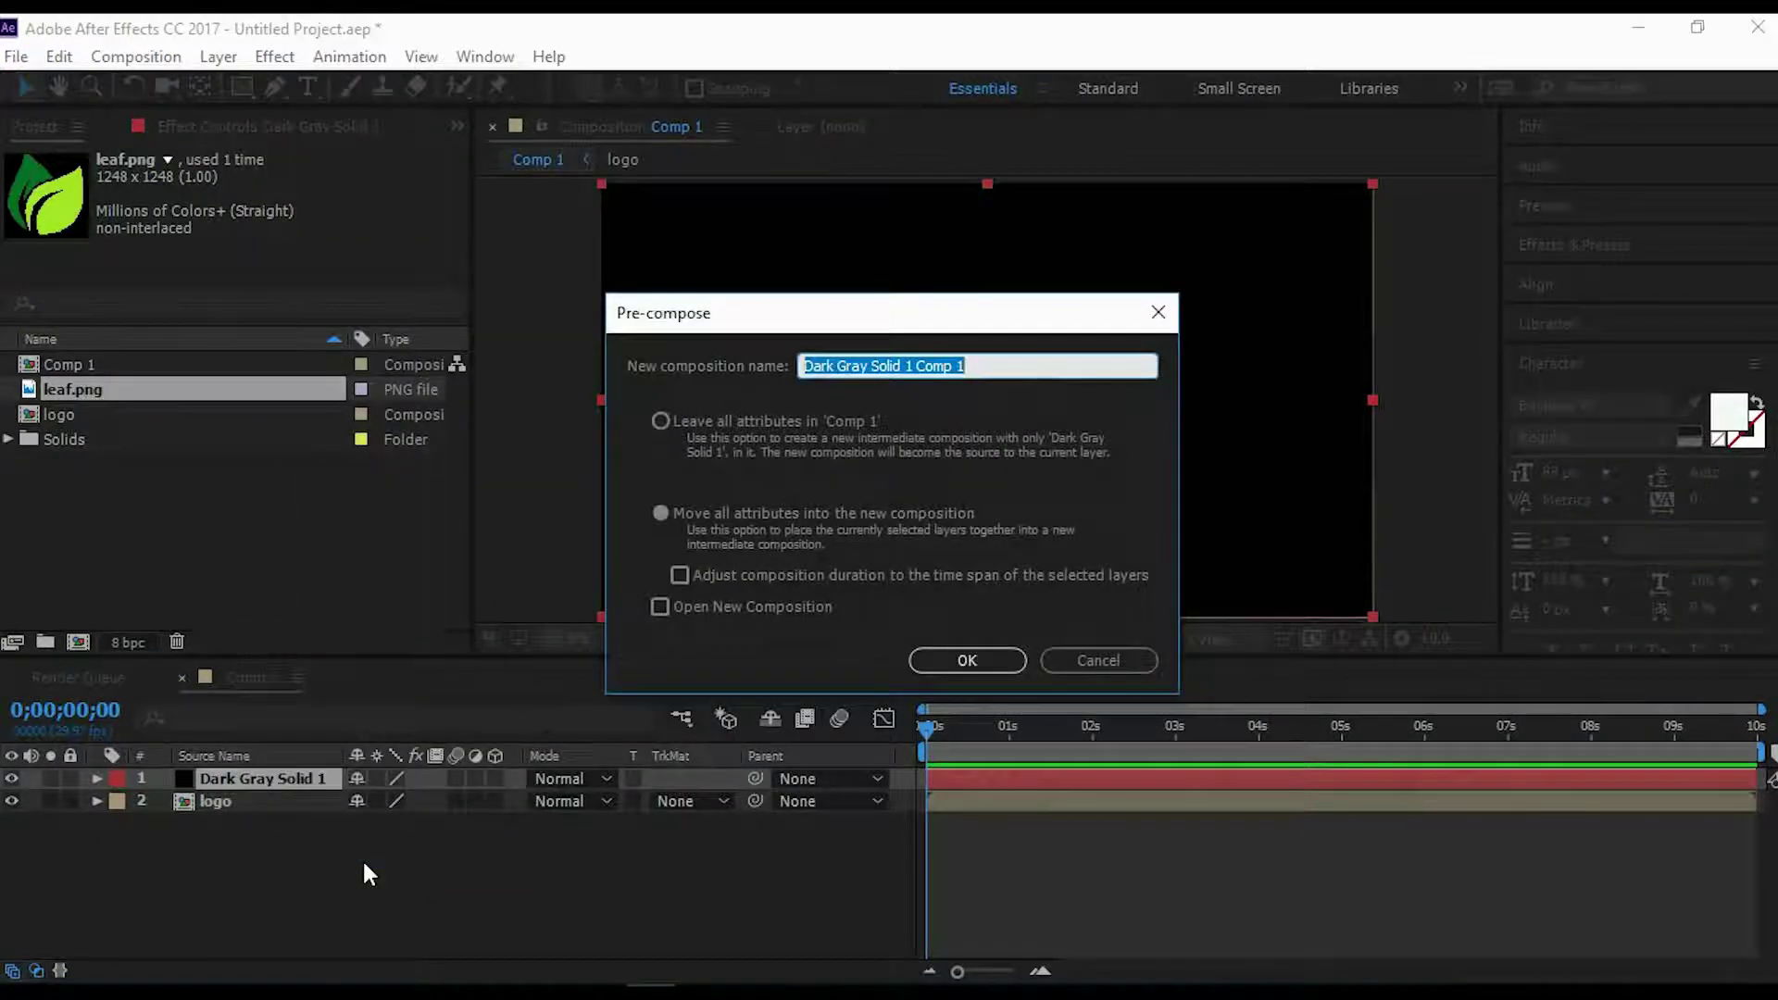
{"action": "type", "text": "glitch screen"}
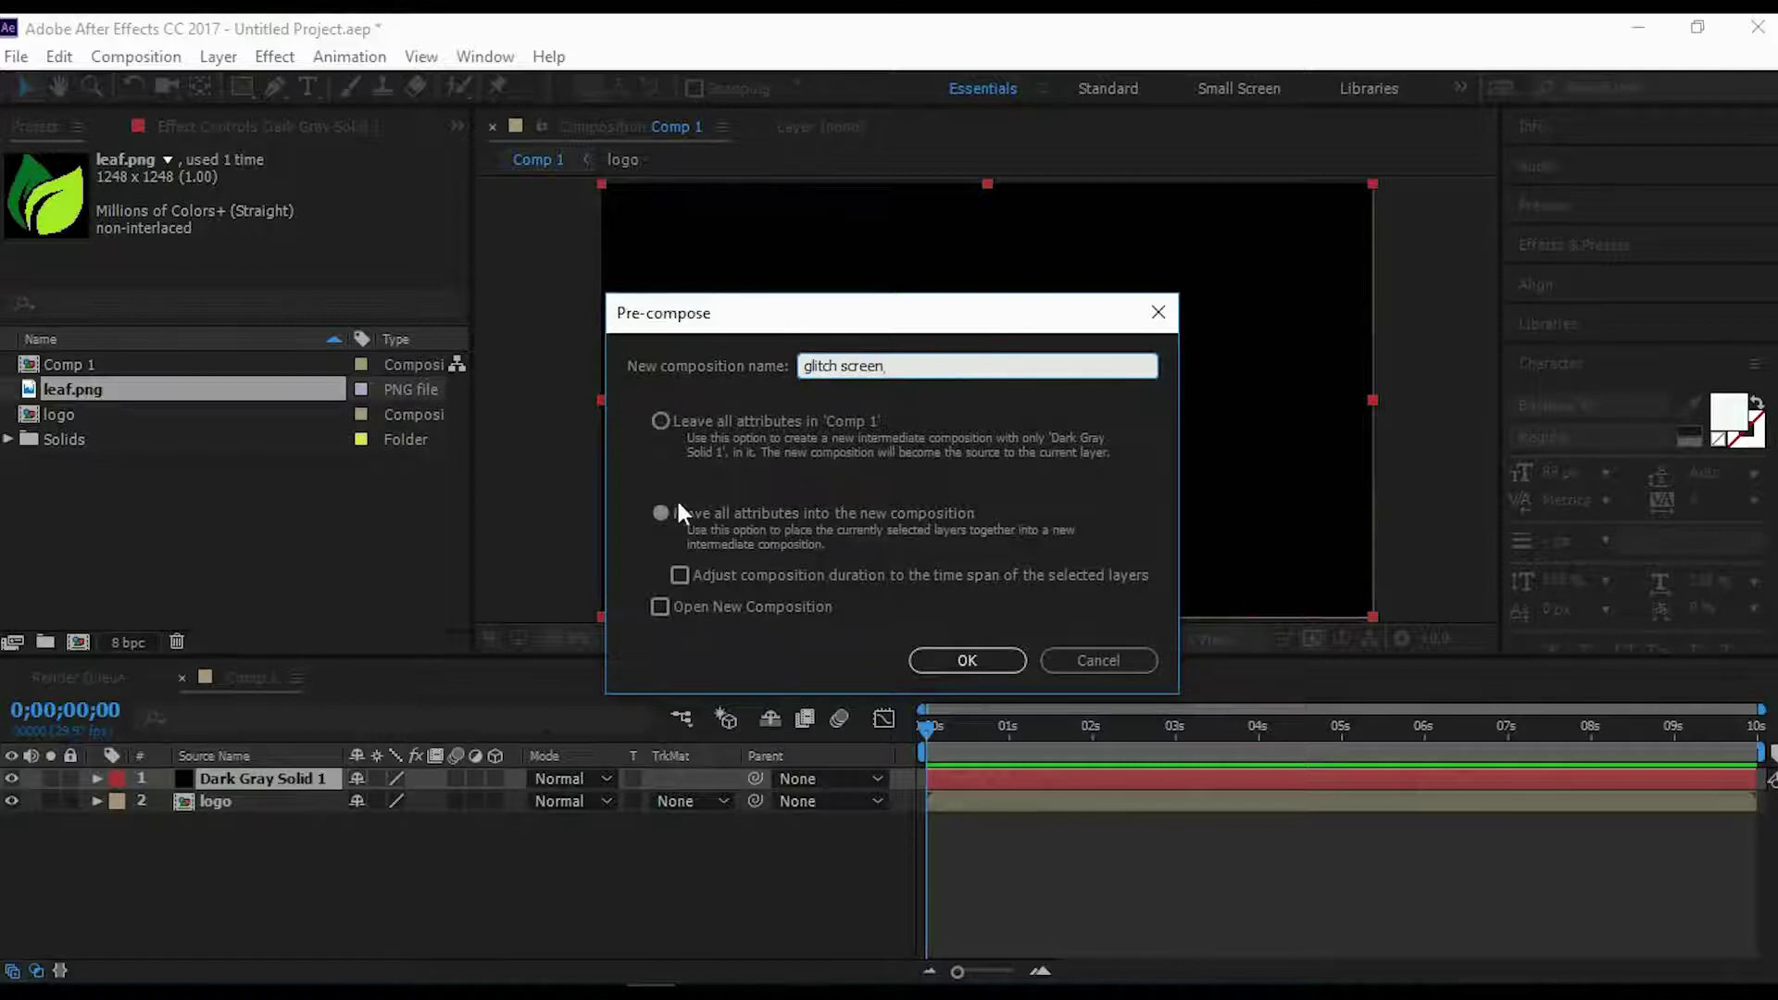
{"action": "left_click", "coordinate": [666, 513]}
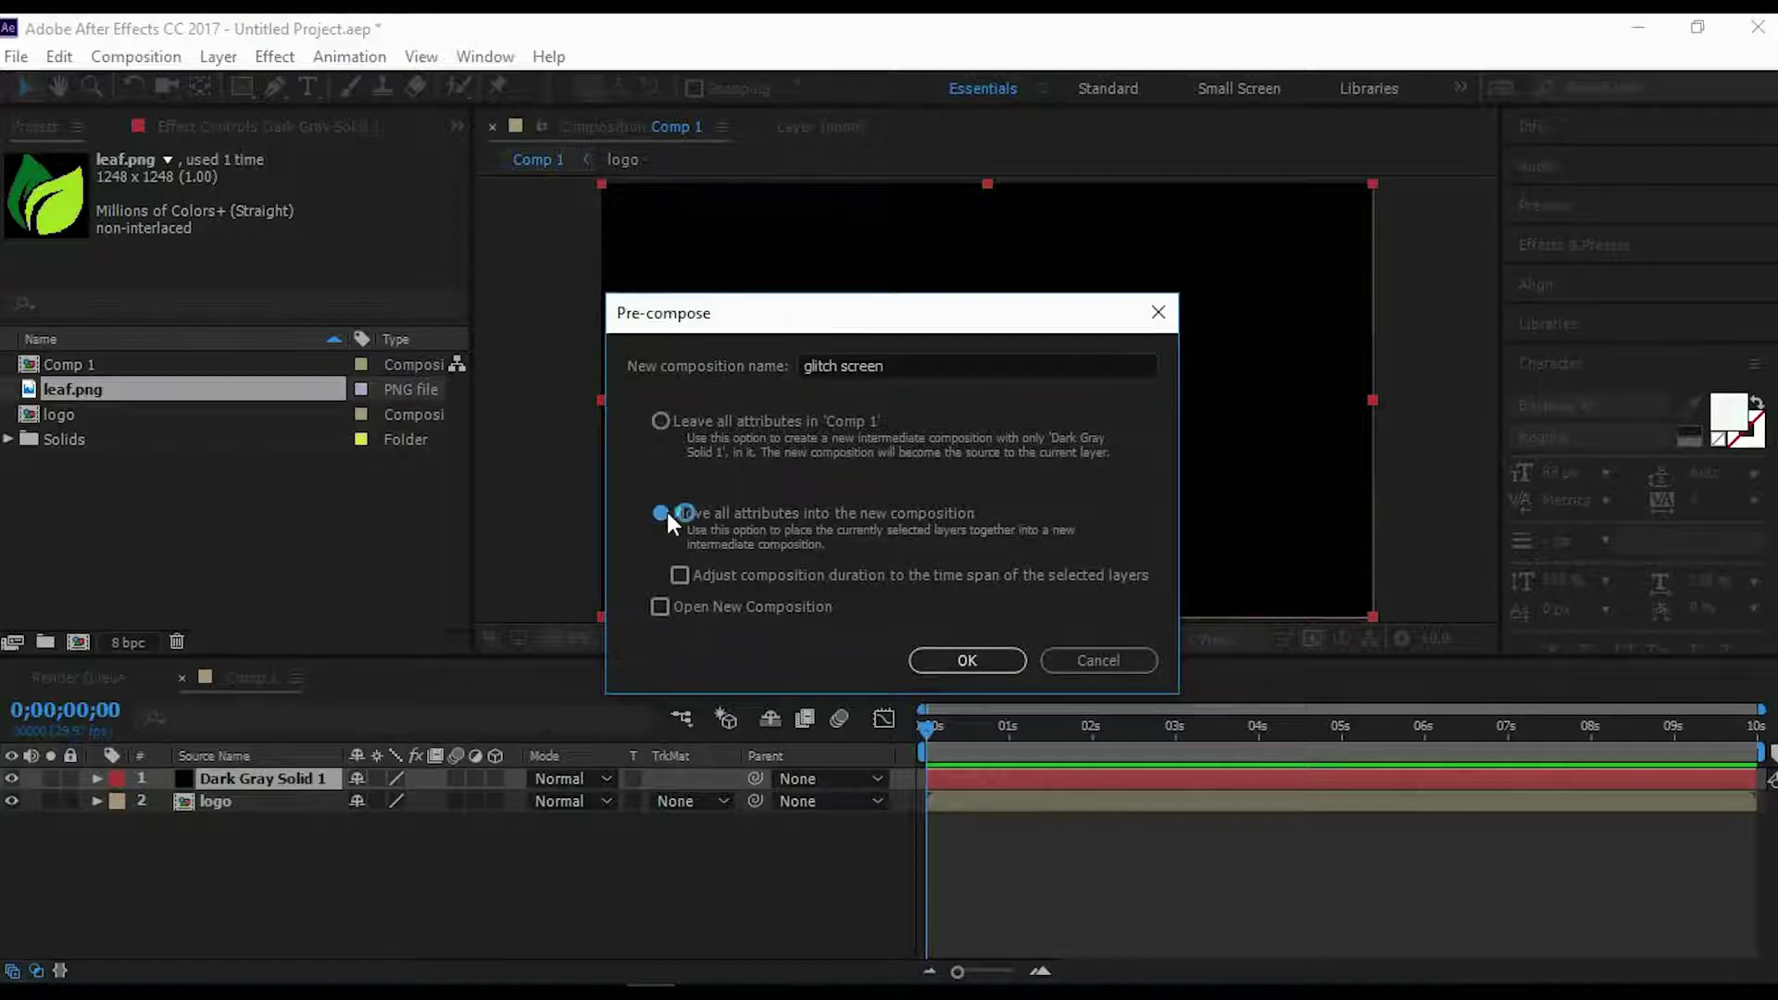
{"action": "left_click", "coordinate": [984, 665]}
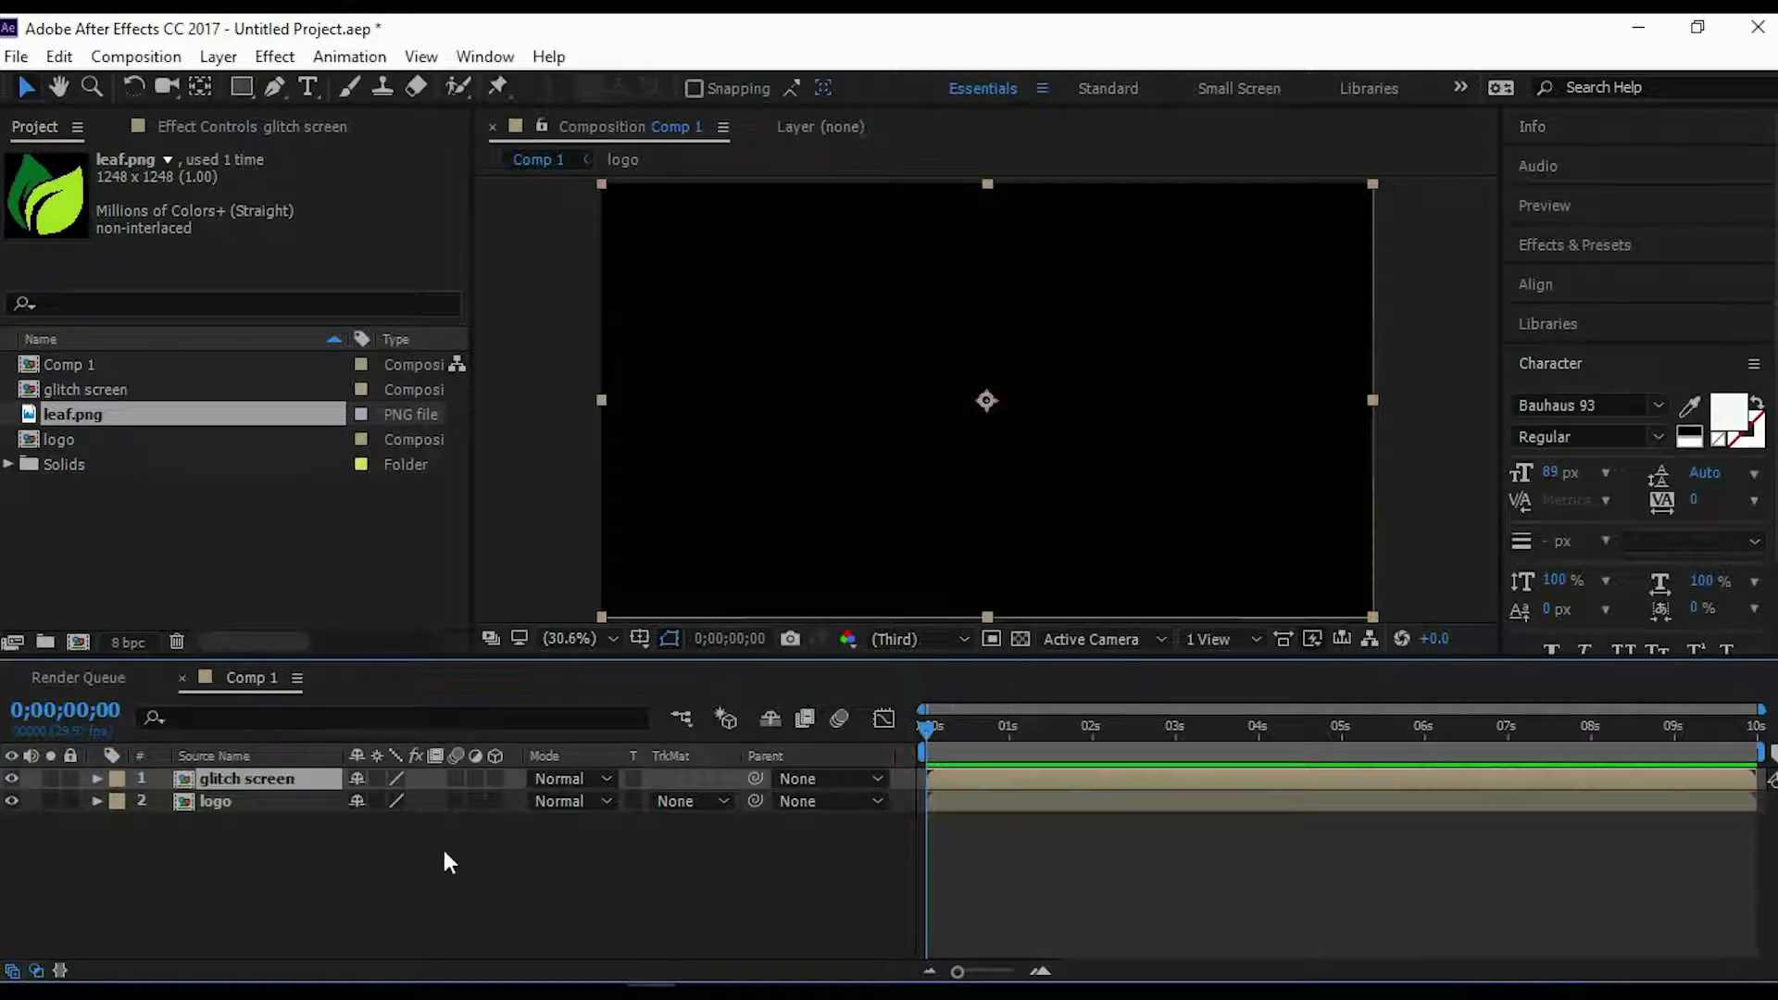
Open the glitch screen composition and apply the Fractal Noise effect to its solid layer.
{"action": "double_click", "coordinate": [241, 780]}
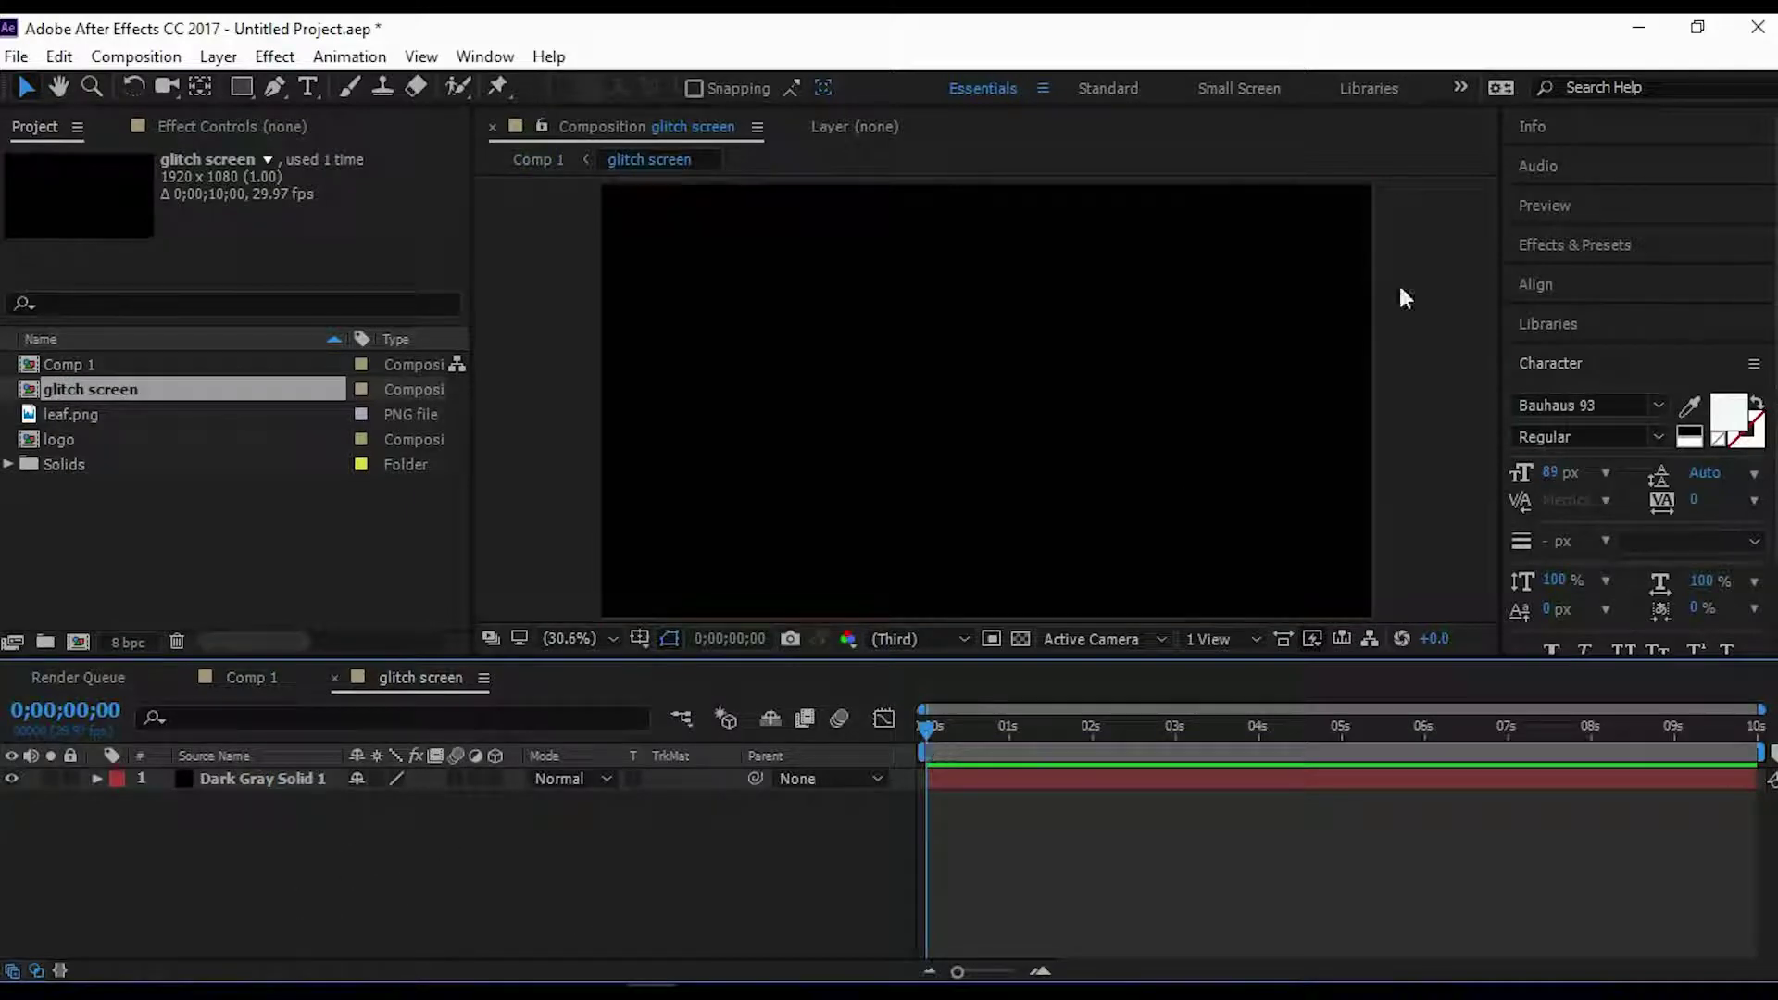
{"action": "left_click", "coordinate": [1571, 248]}
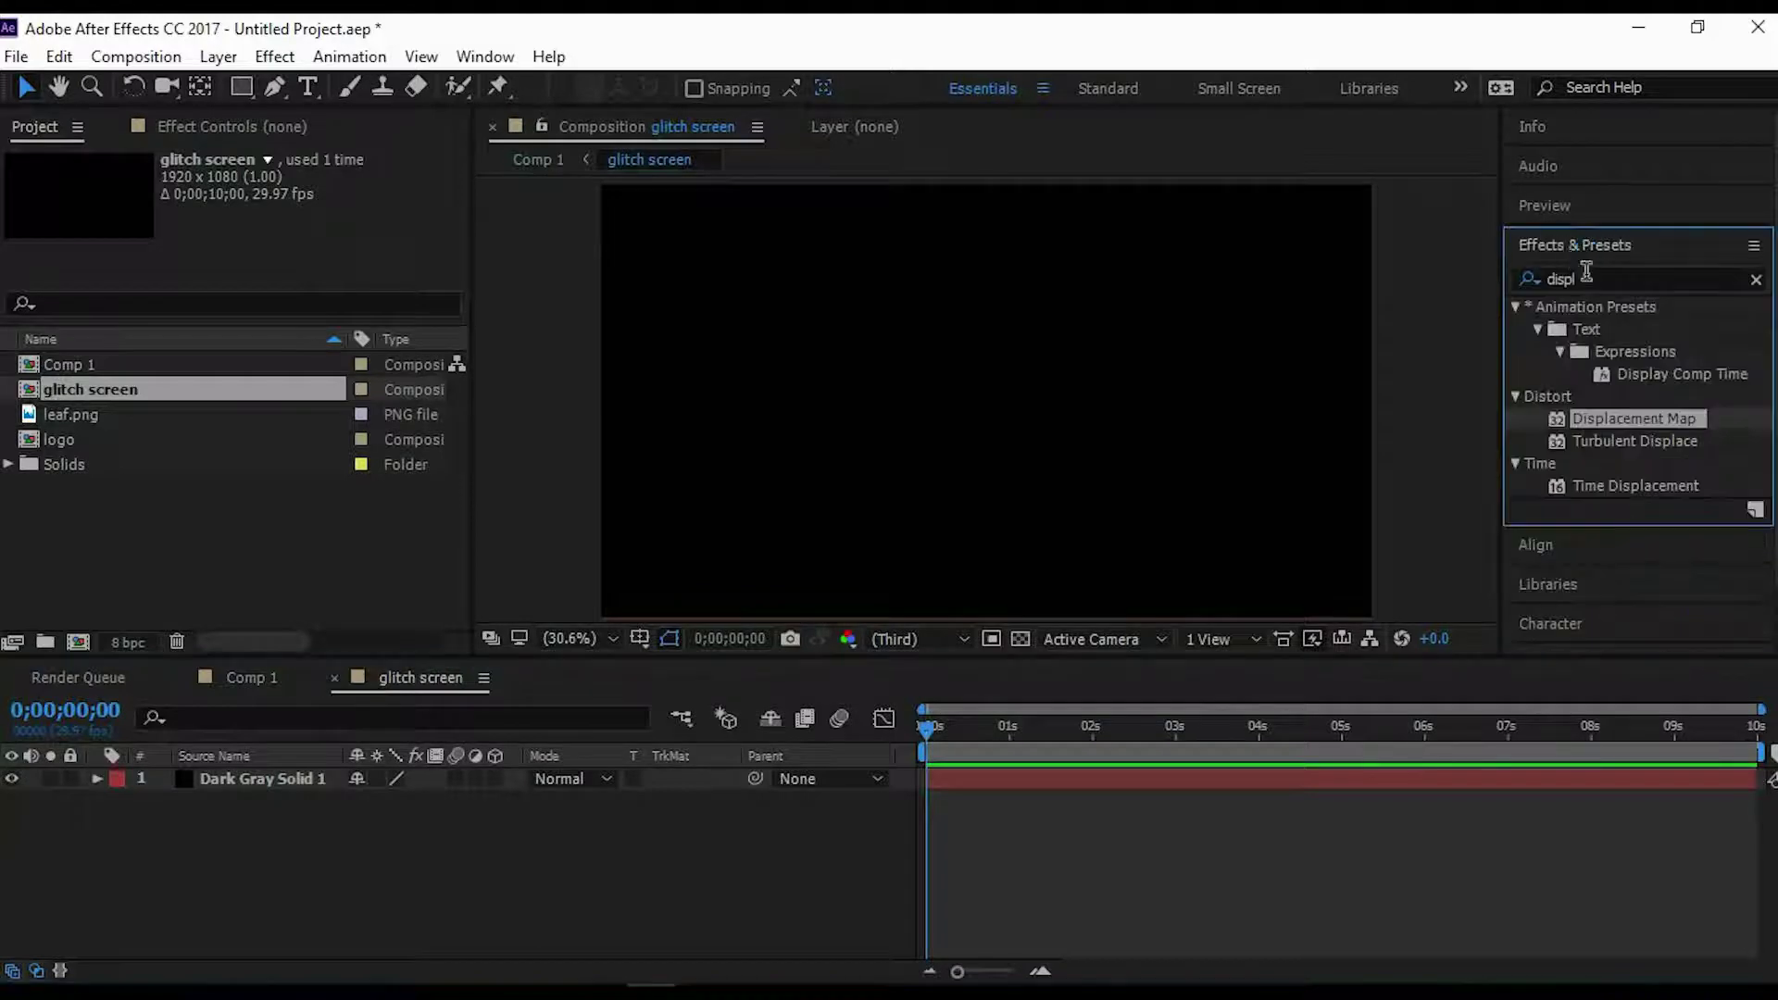
{"action": "left_click", "coordinate": [1585, 278]}
{"action": "type", "text": "noise"}
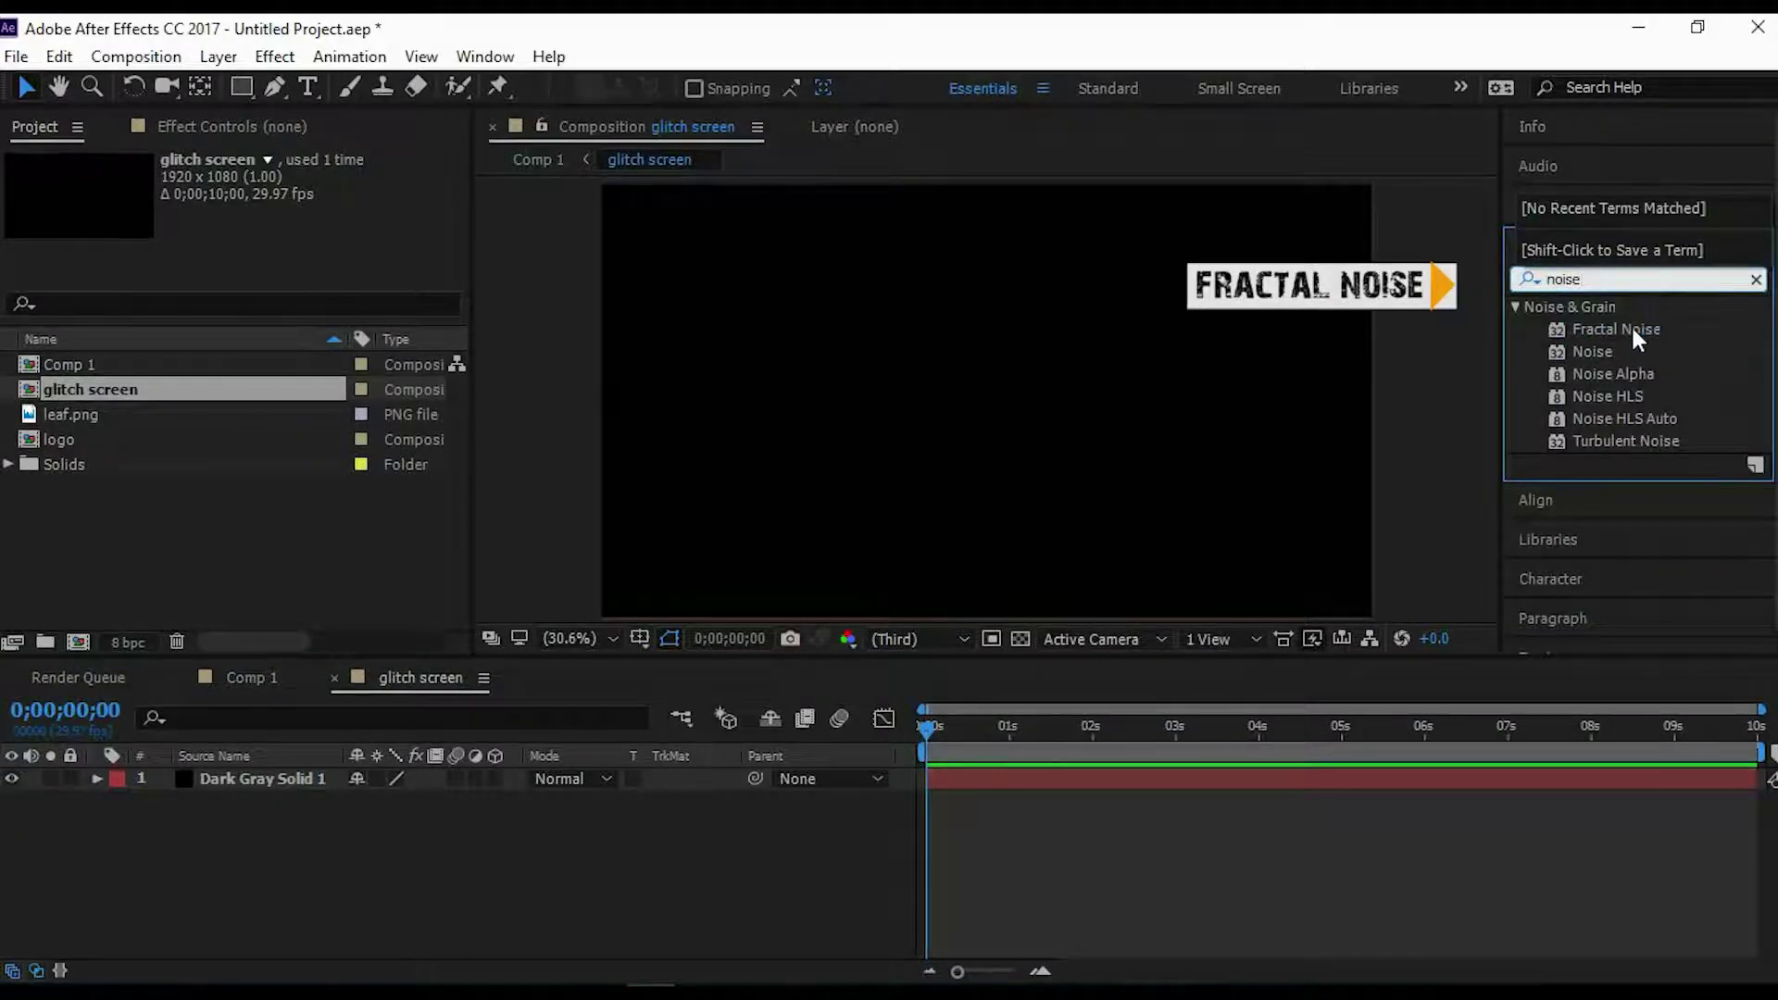
{"action": "left_click_drag", "start_coordinate": [1632, 329], "coordinate": [274, 781]}
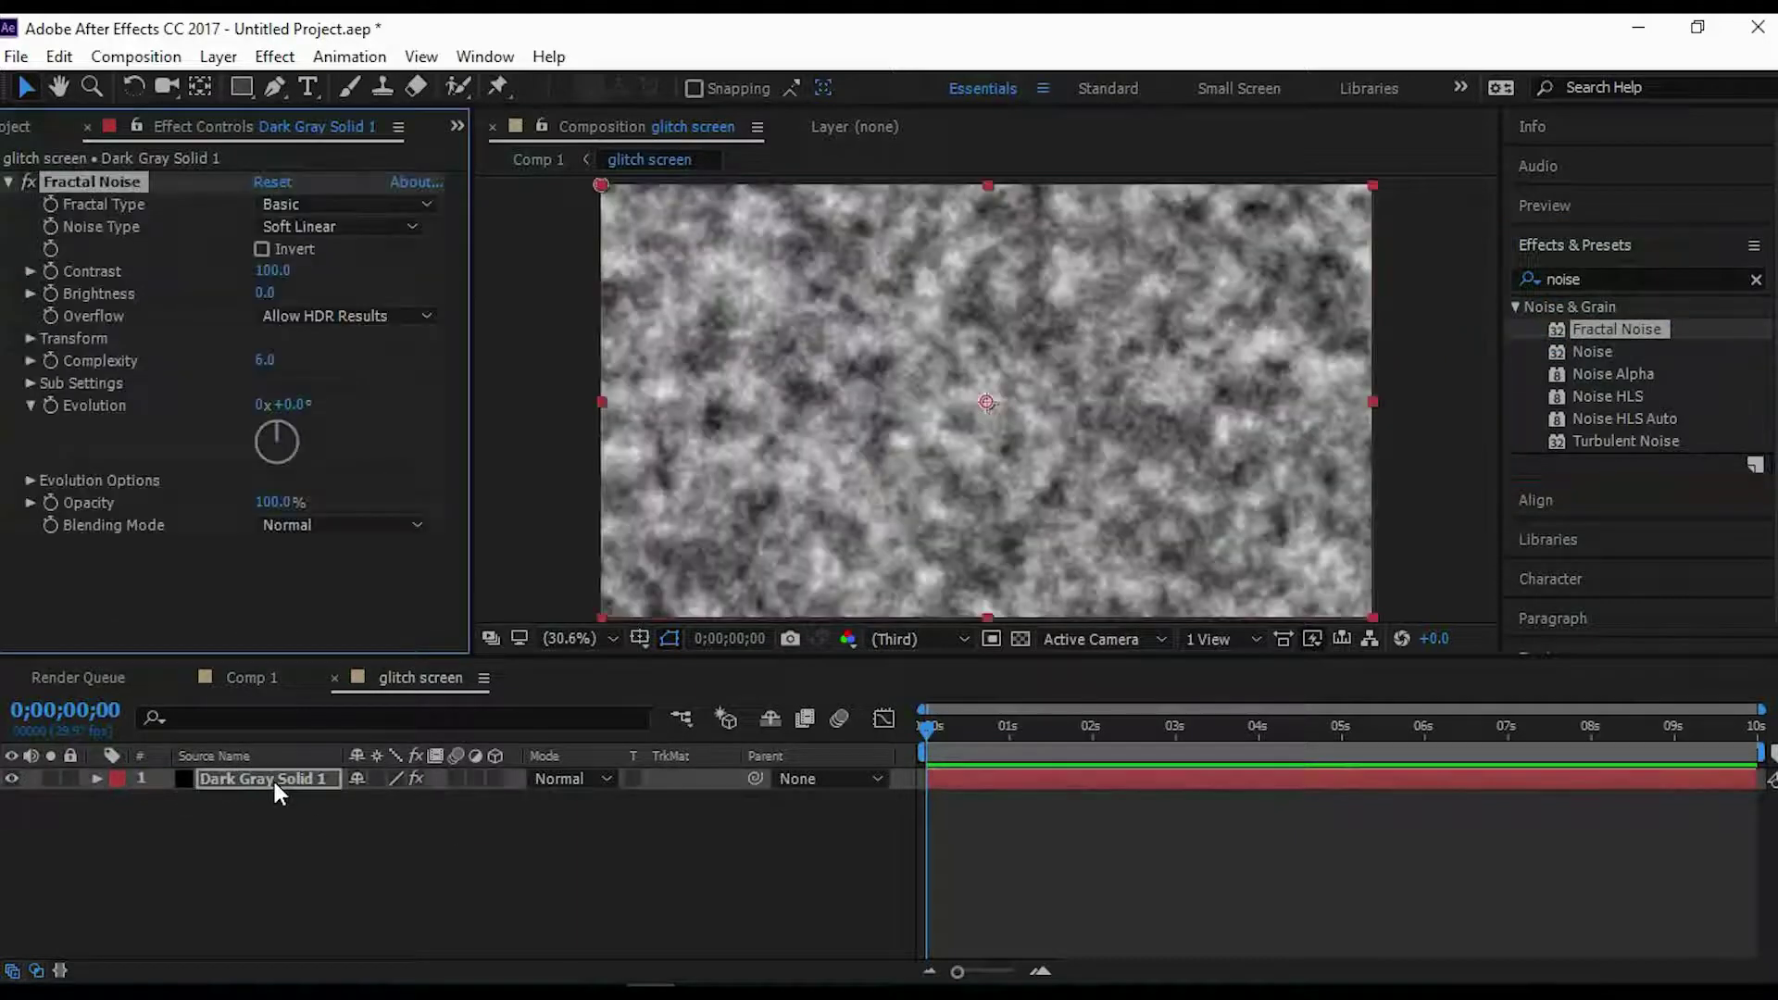
Set the Fractal Noise type to Block, its contrast to 200 and its brightness to 15.
{"action": "left_click", "coordinate": [365, 222]}
{"action": "left_click", "coordinate": [355, 244]}
{"action": "left_click", "coordinate": [273, 270]}
{"action": "type", "text": "75"}
{"action": "key", "text": "Return"}
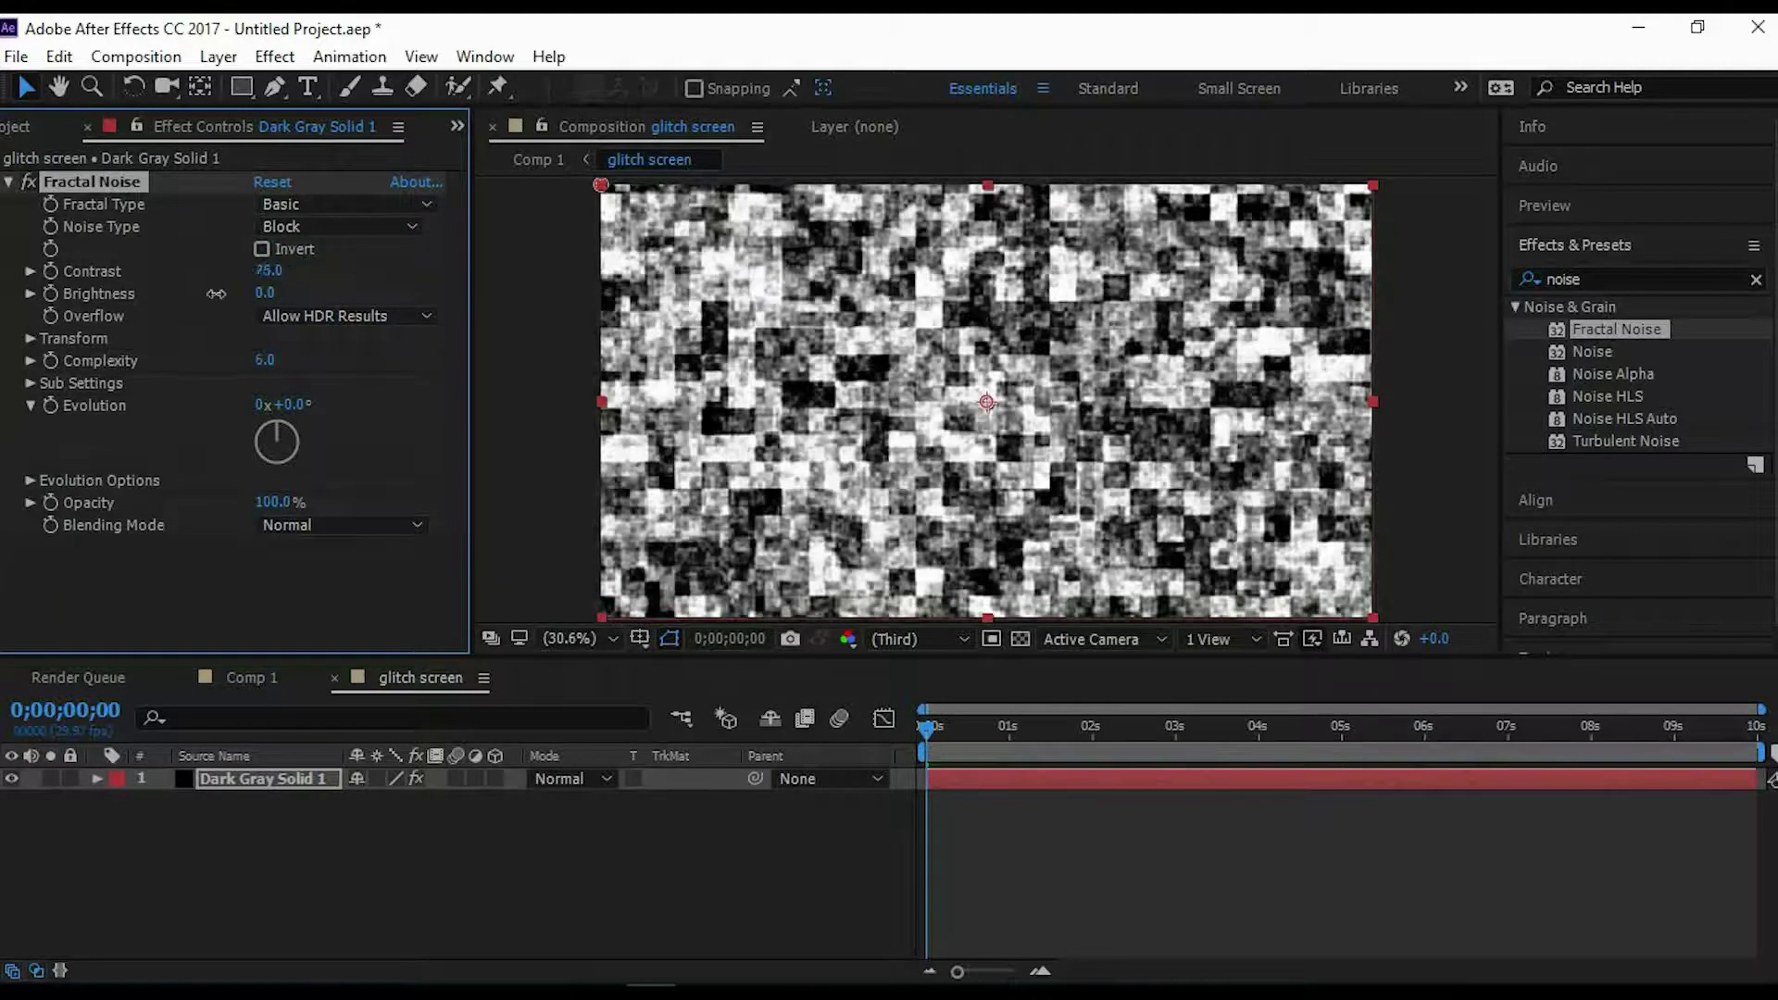
{"action": "left_click_drag", "start_coordinate": [268, 271], "coordinate": [611, 291]}
{"action": "left_click_drag", "start_coordinate": [258, 305], "coordinate": [296, 295]}
{"action": "left_click", "coordinate": [270, 270]}
{"action": "type", "text": "200"}
{"action": "key", "text": "Return"}
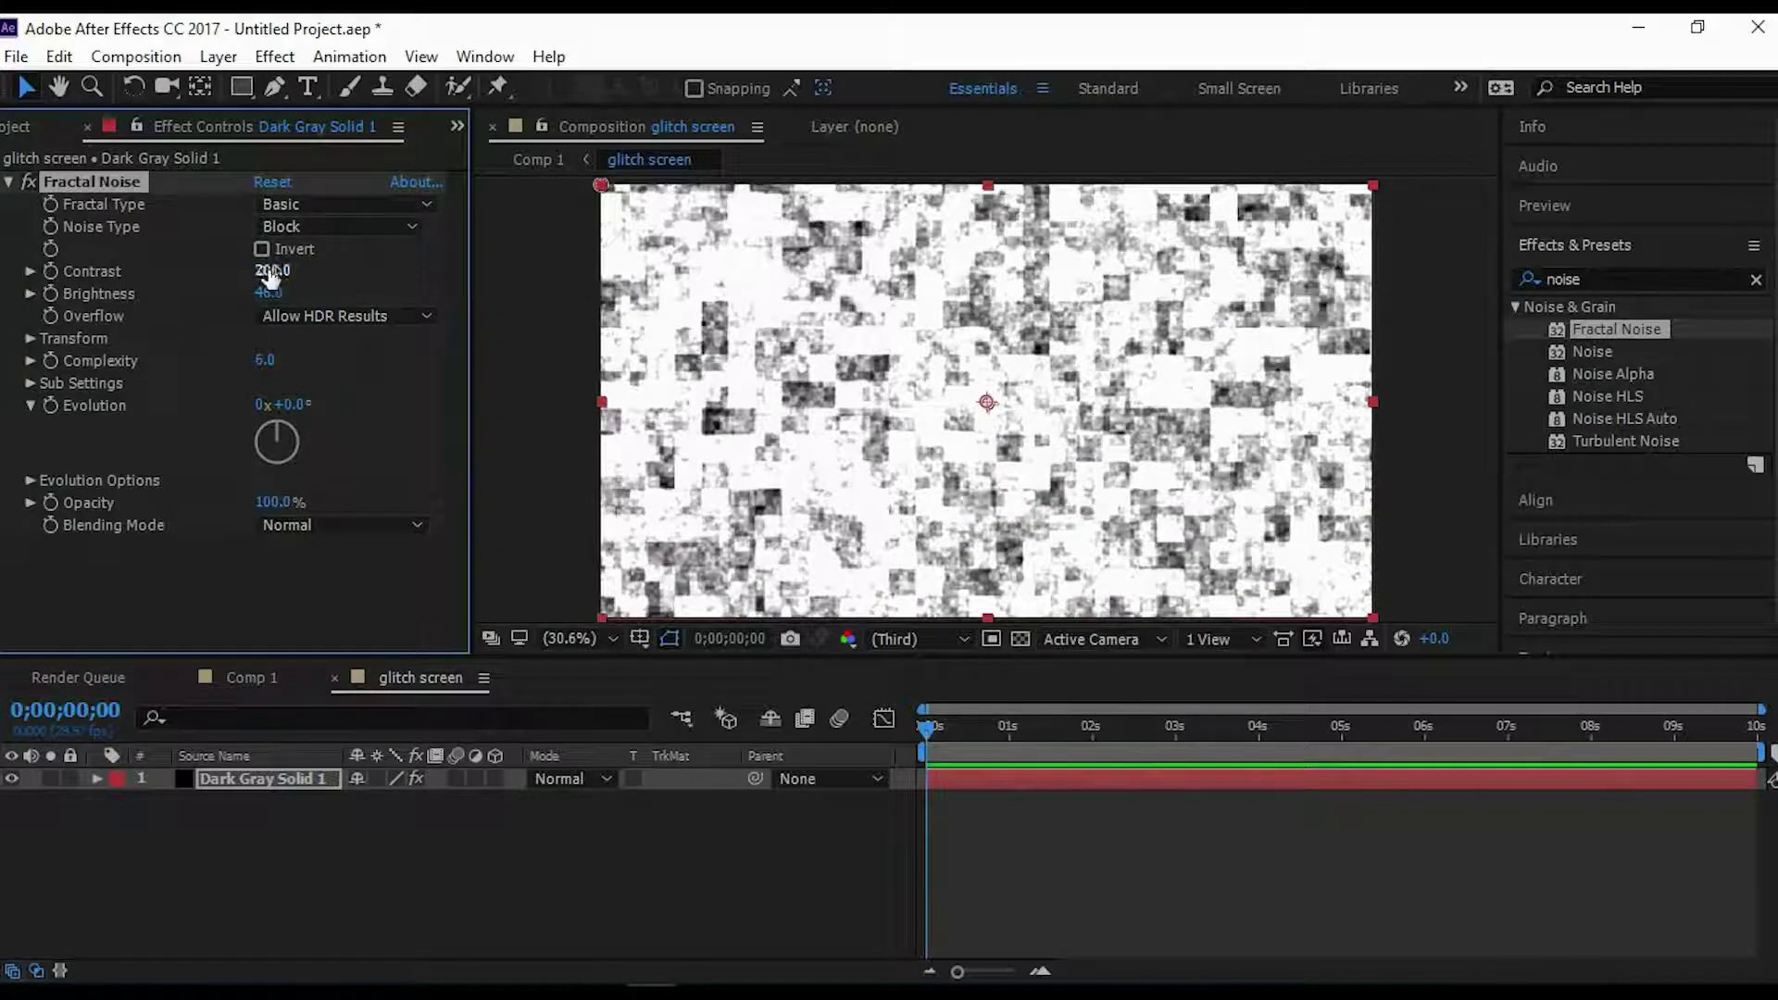
{"action": "mouse_move", "coordinate": [267, 292]}
{"action": "left_mouse_down"}
{"action": "mouse_move", "coordinate": [215, 308]}
{"action": "mouse_move", "coordinate": [279, 294]}
{"action": "left_mouse_up"}
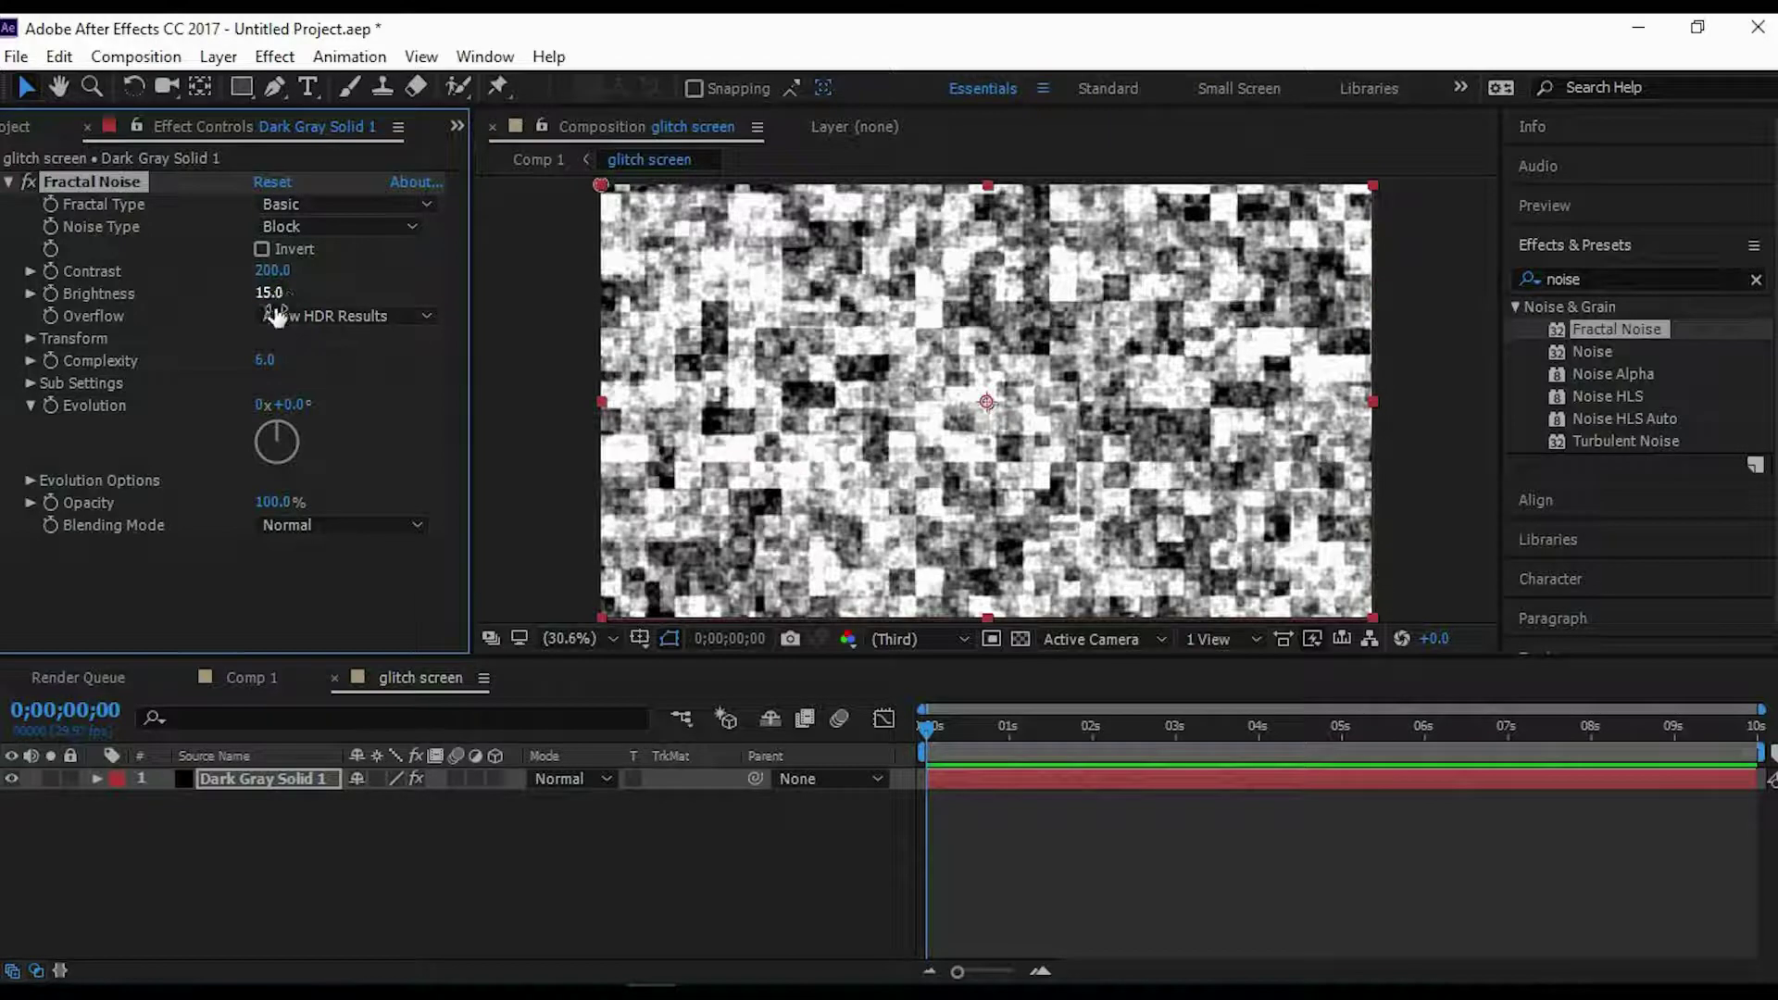
Turn off Uniform Scaling in the Fractal Noise transform and set Scale Width to 3500 and Scale Height to 600.
{"action": "left_click", "coordinate": [29, 338]}
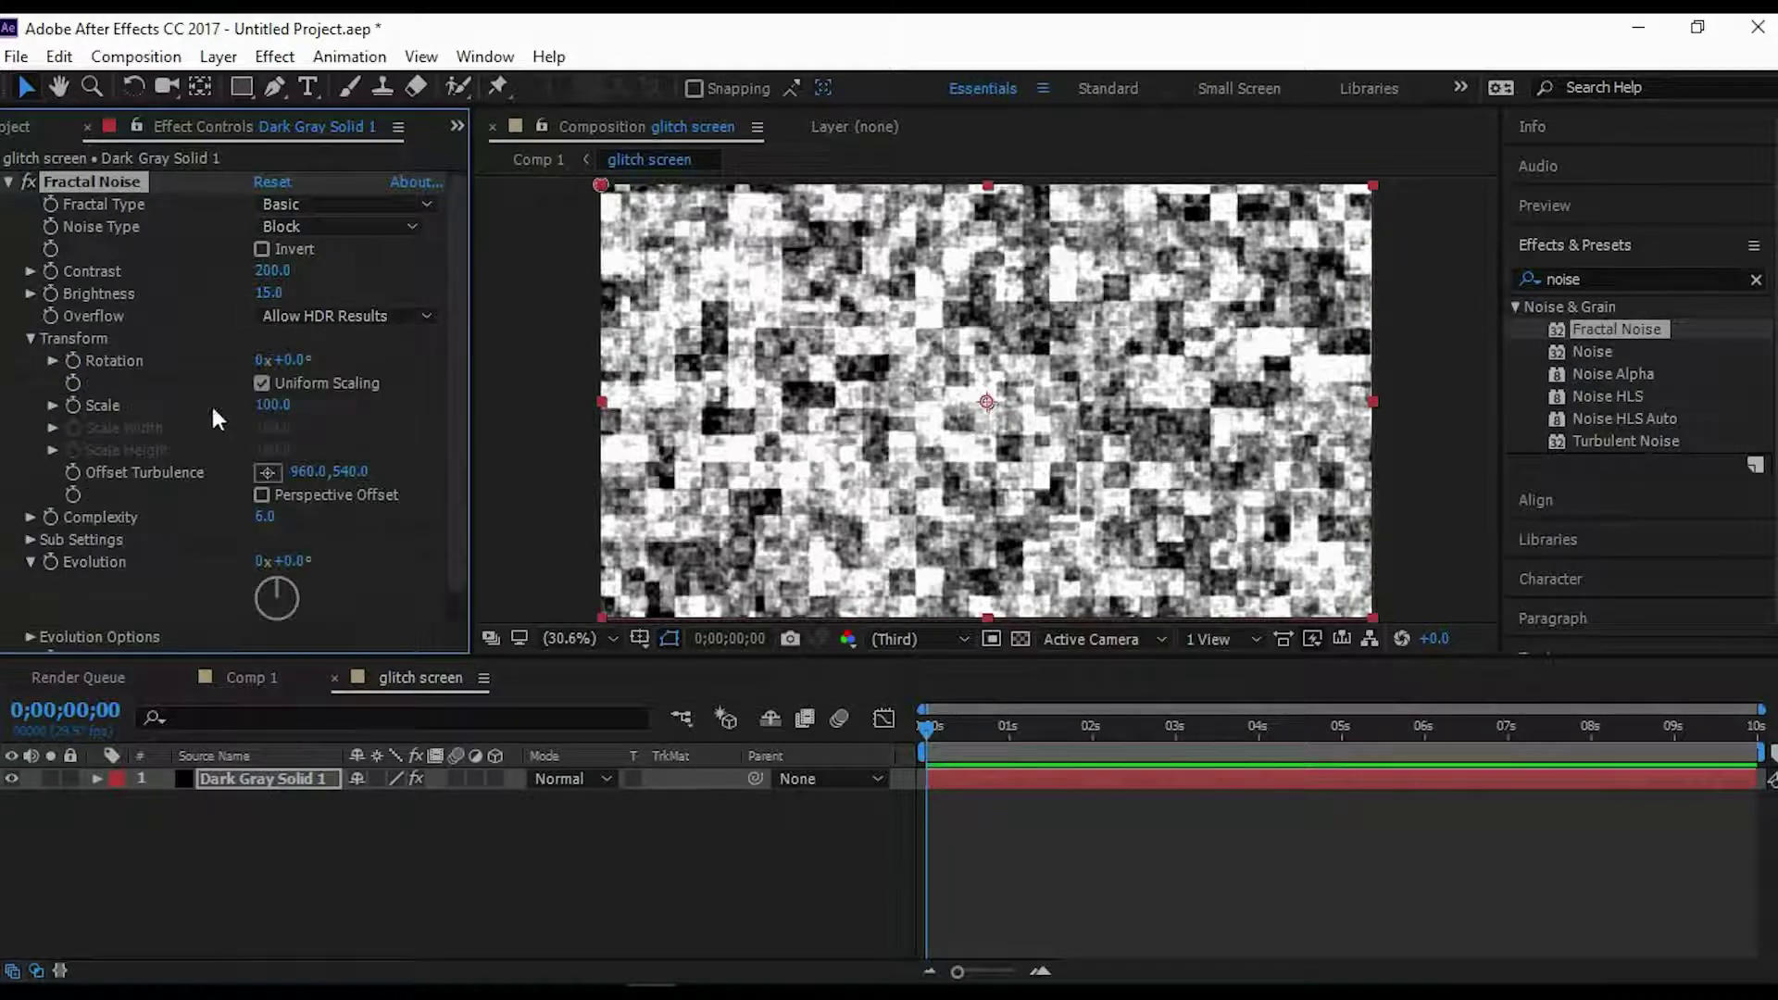
{"action": "left_click", "coordinate": [263, 382]}
{"action": "left_click", "coordinate": [272, 427]}
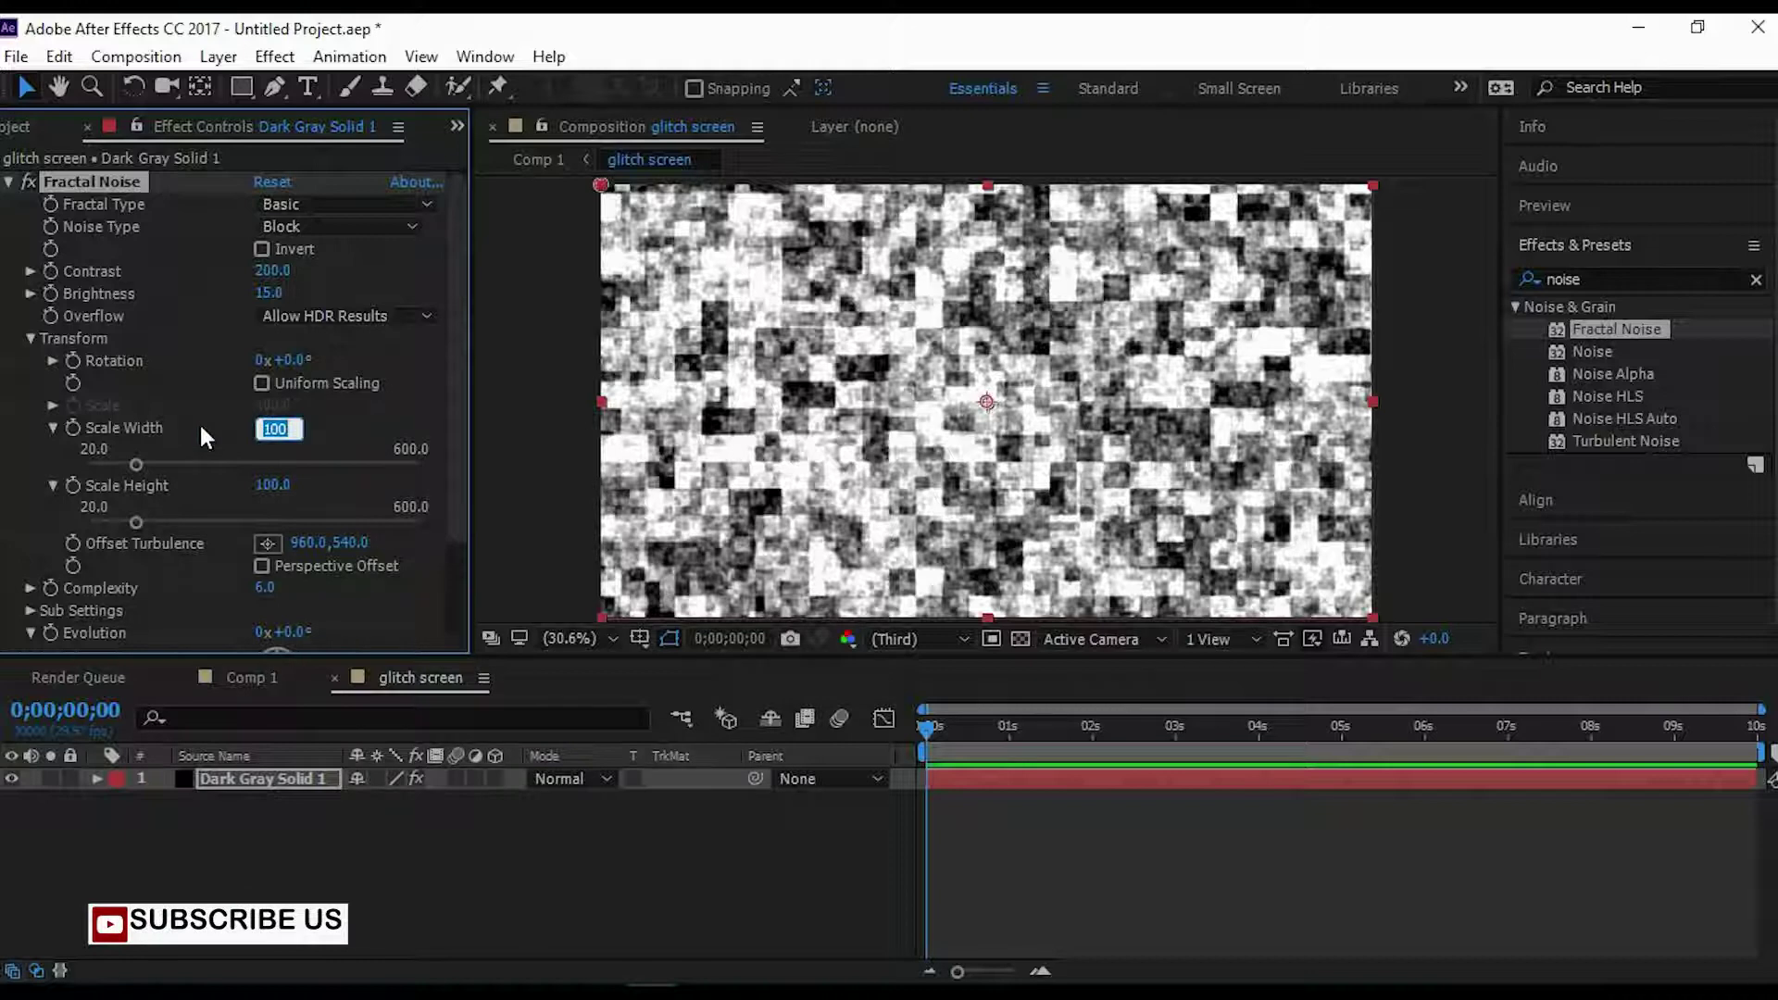
{"action": "type", "text": "3500"}
{"action": "key", "text": "Return"}
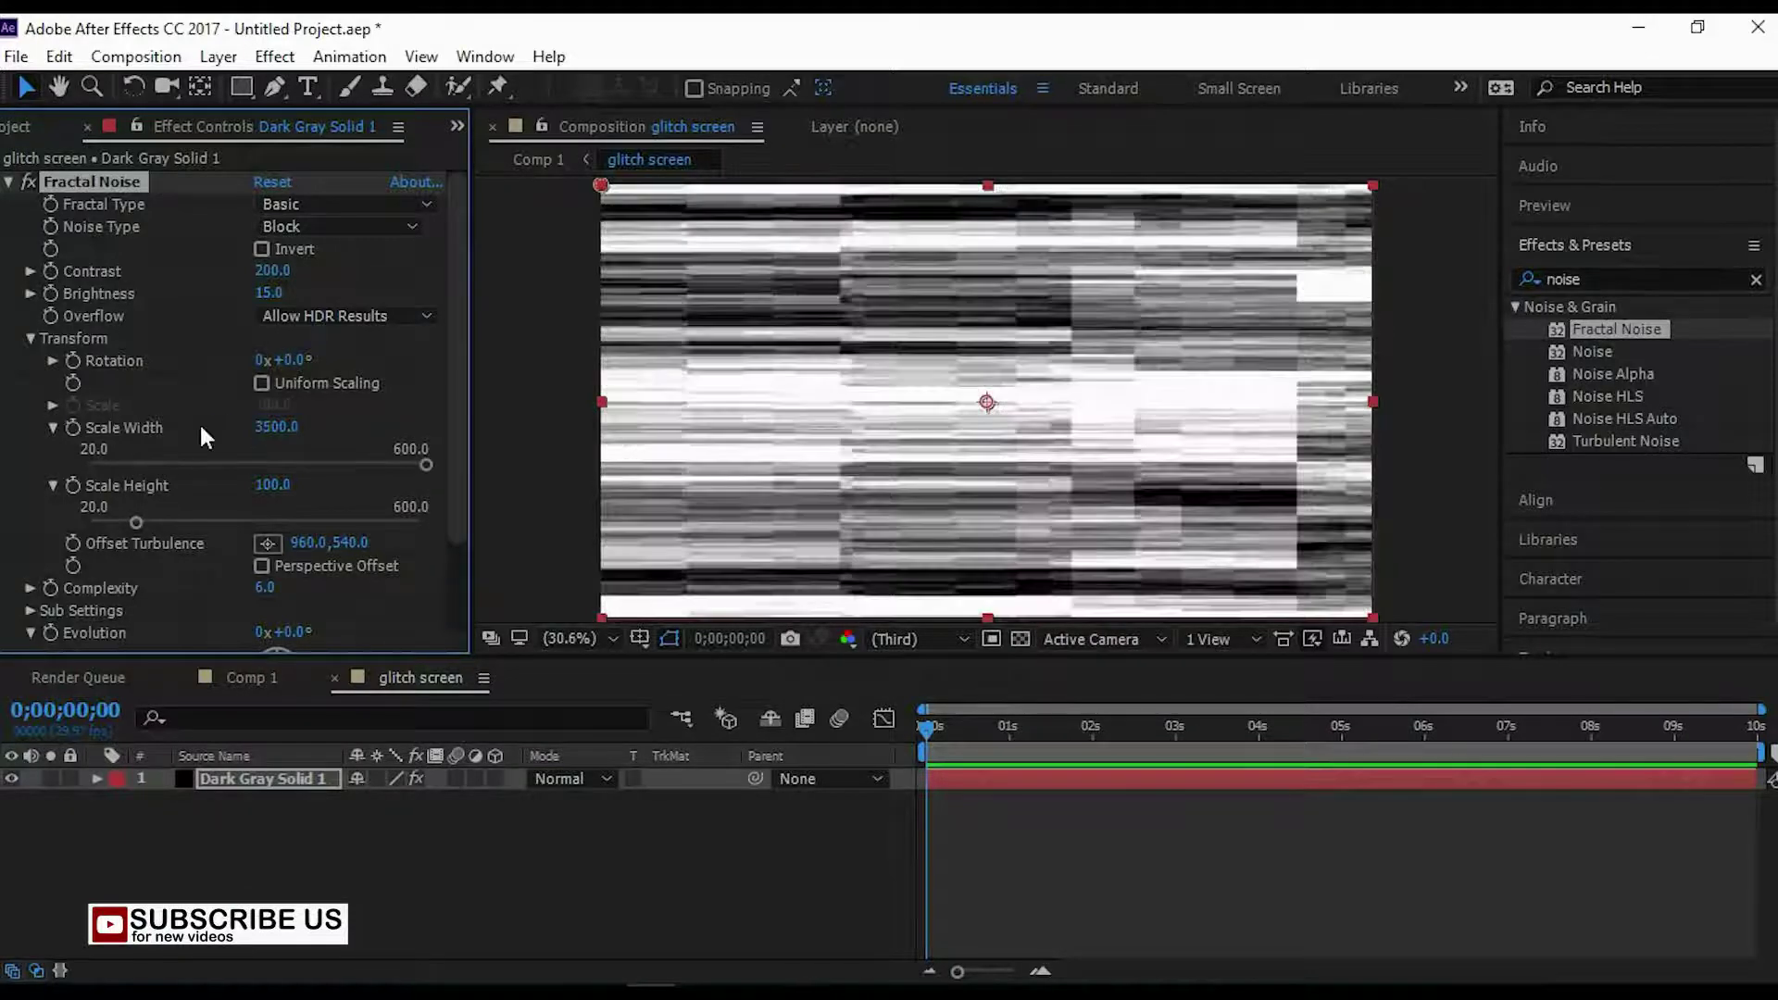
{"action": "left_click", "coordinate": [273, 484]}
{"action": "type", "text": "600"}
{"action": "key", "text": "Return"}
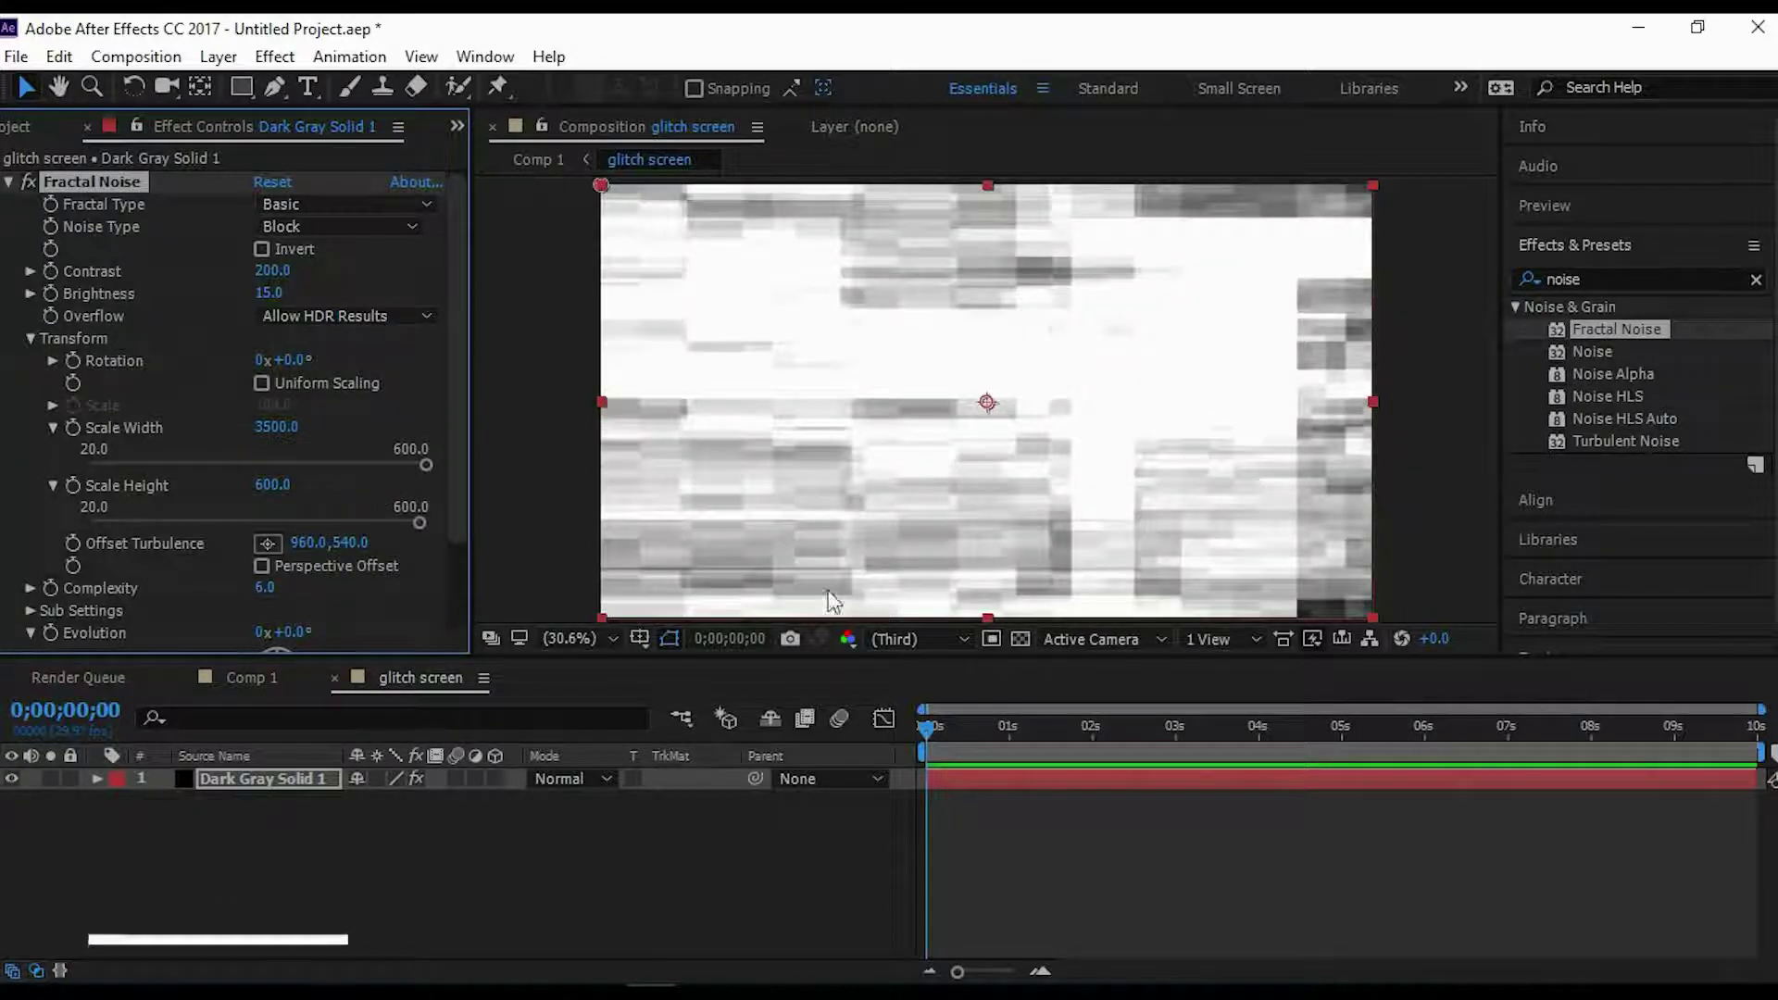
Change the Fractal Noise Scale Width to 3000.
{"action": "left_click", "coordinate": [463, 450]}
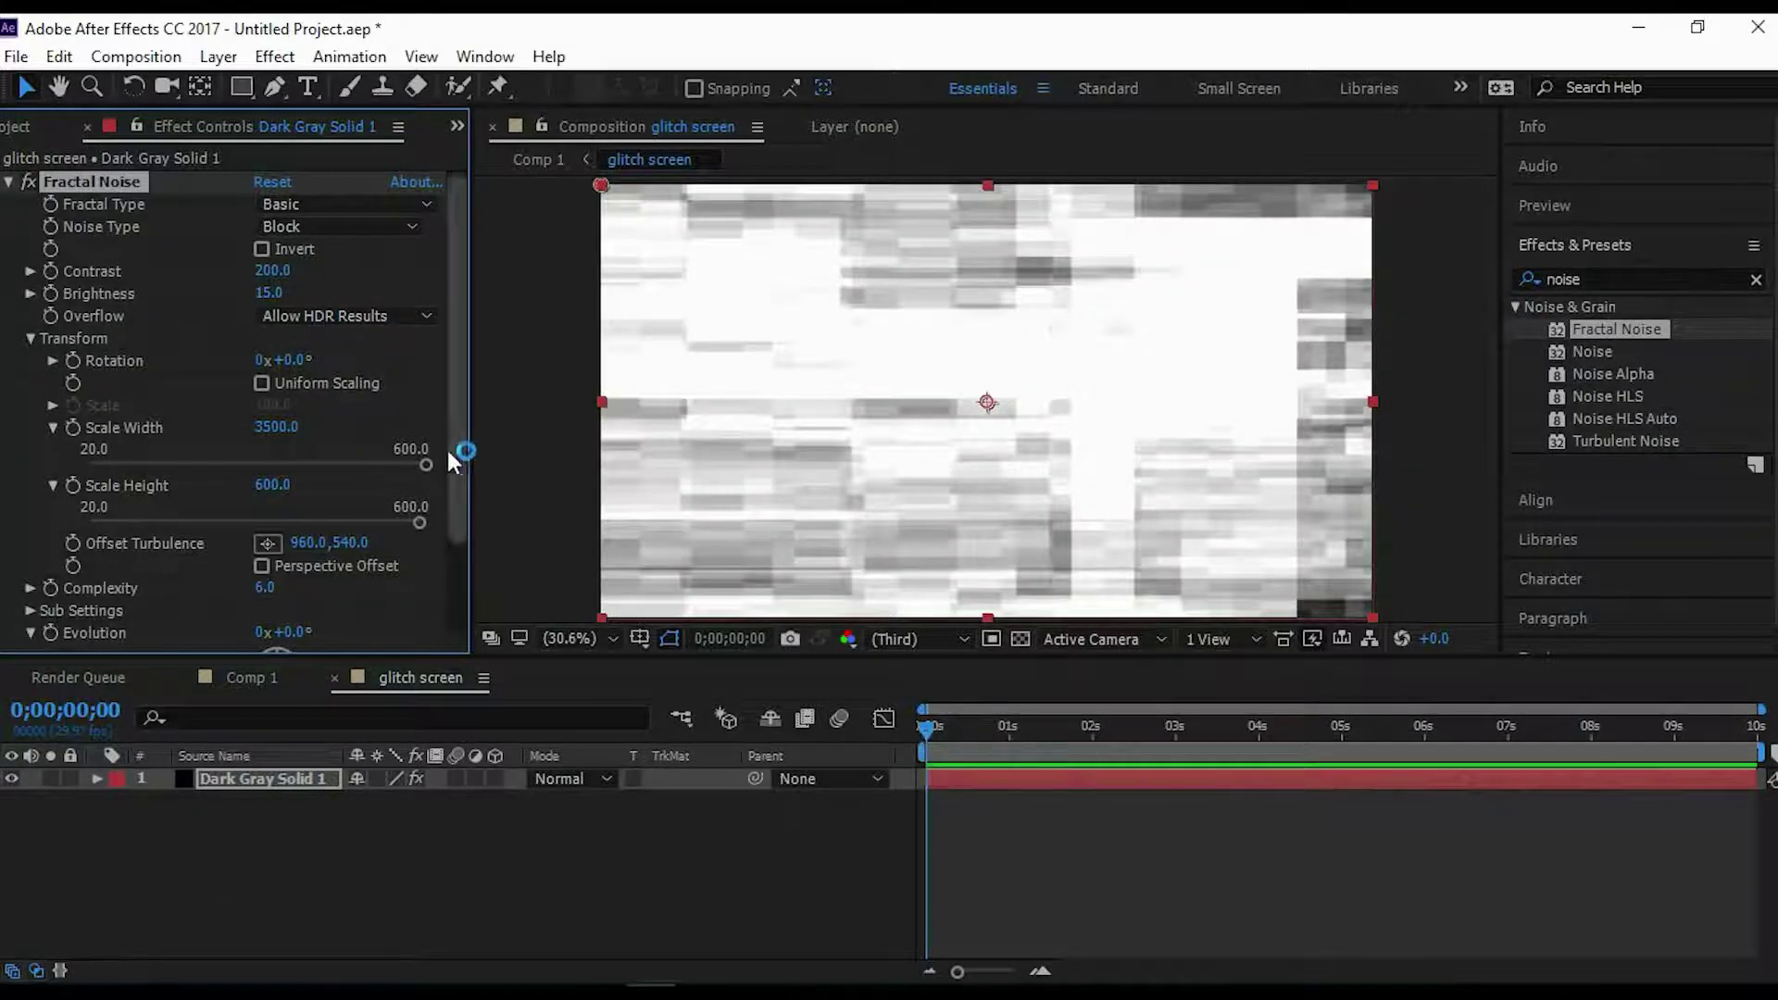
{"action": "left_click", "coordinate": [315, 480]}
{"action": "left_click", "coordinate": [276, 427]}
{"action": "type", "text": "300"}
{"action": "key", "text": "Return"}
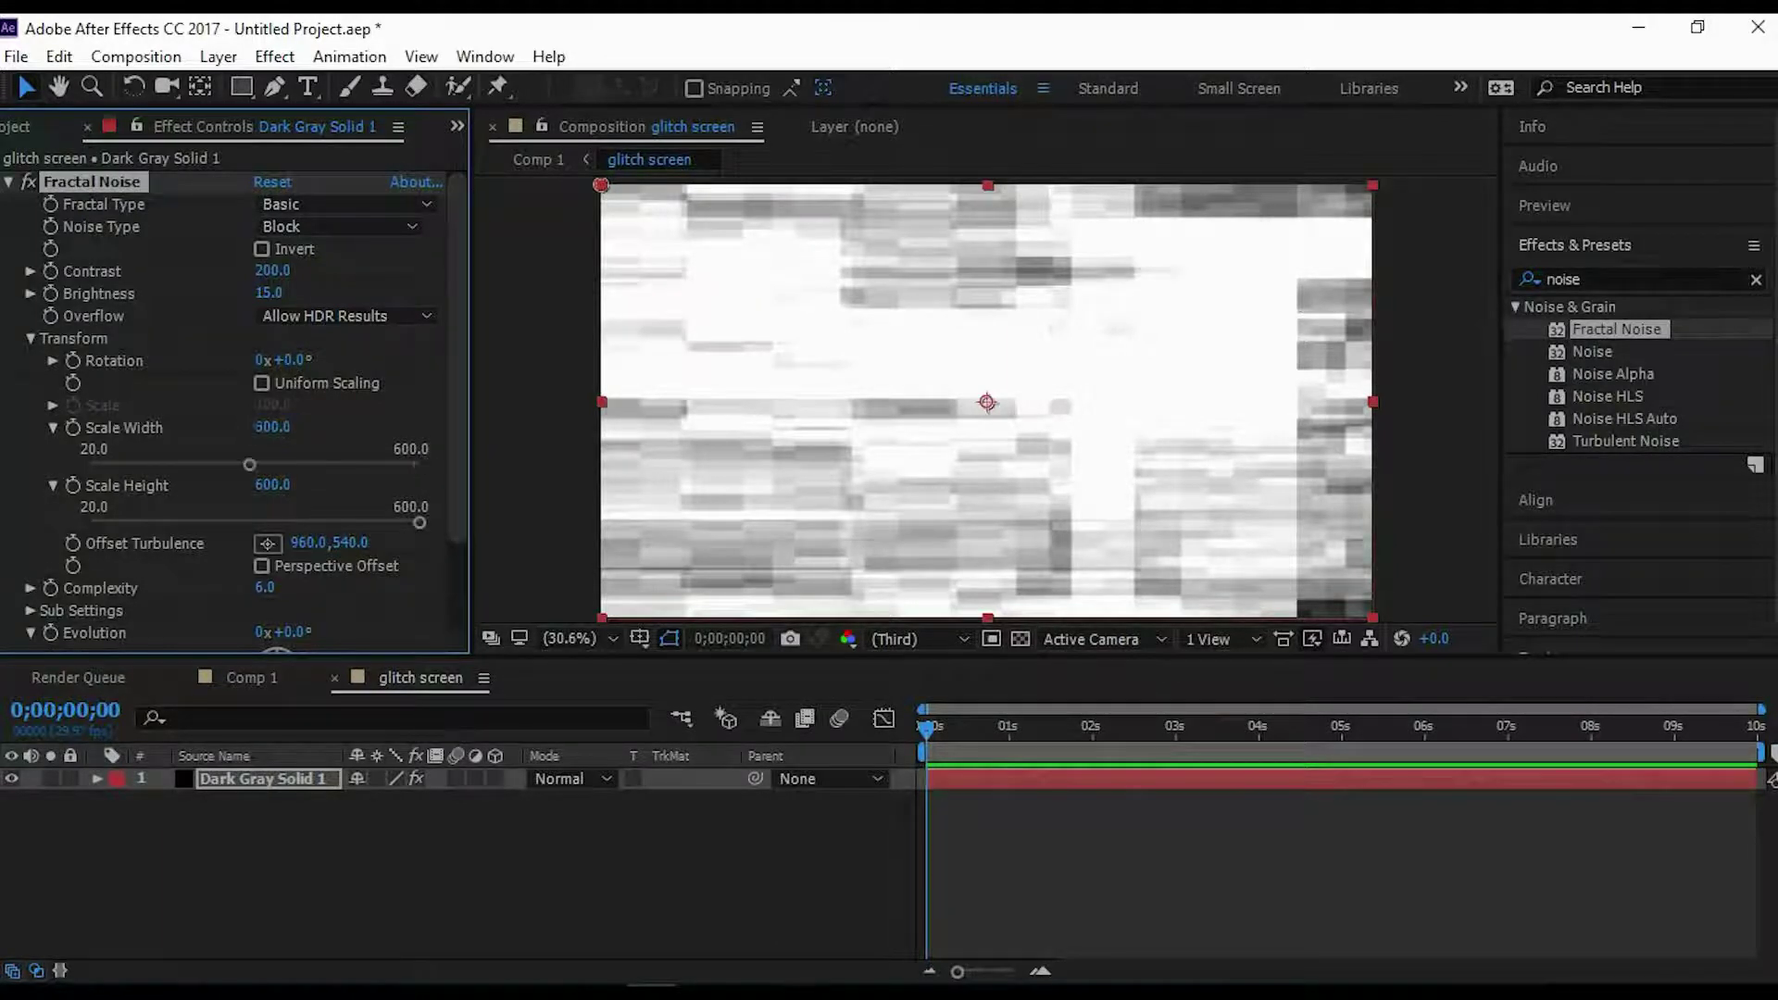
{"action": "left_click", "coordinate": [289, 425]}
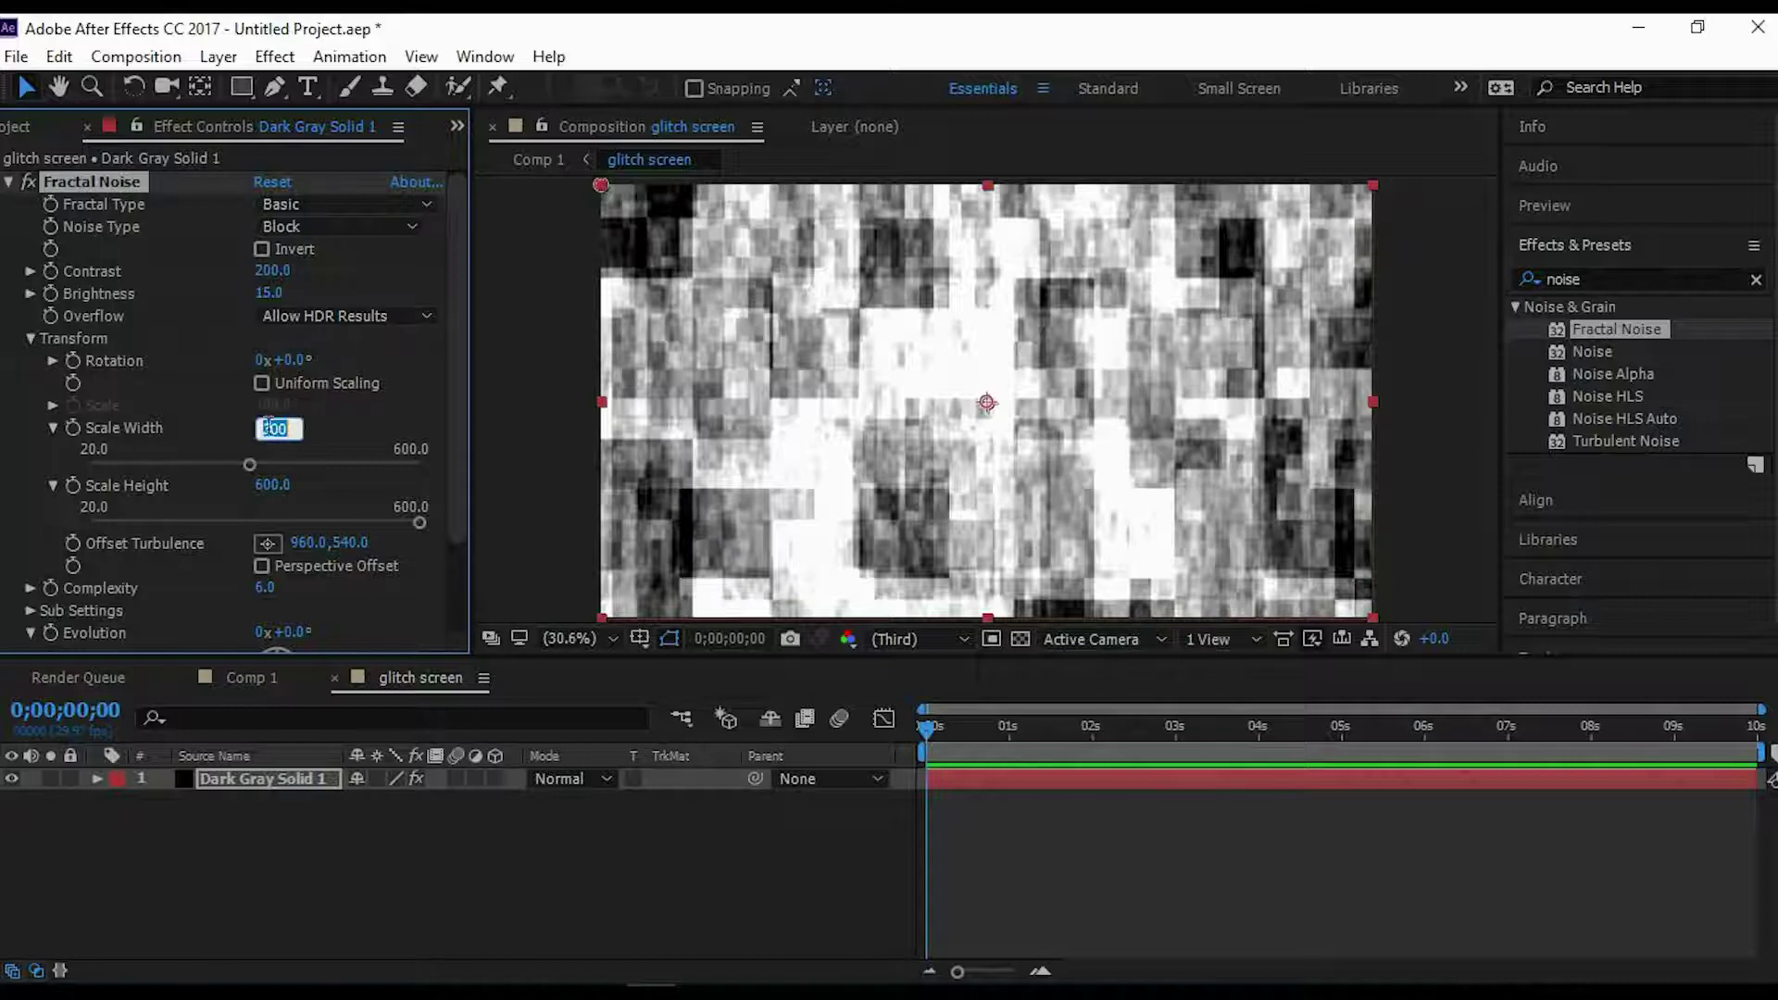
{"action": "type", "text": "3000"}
{"action": "key", "text": "Return"}
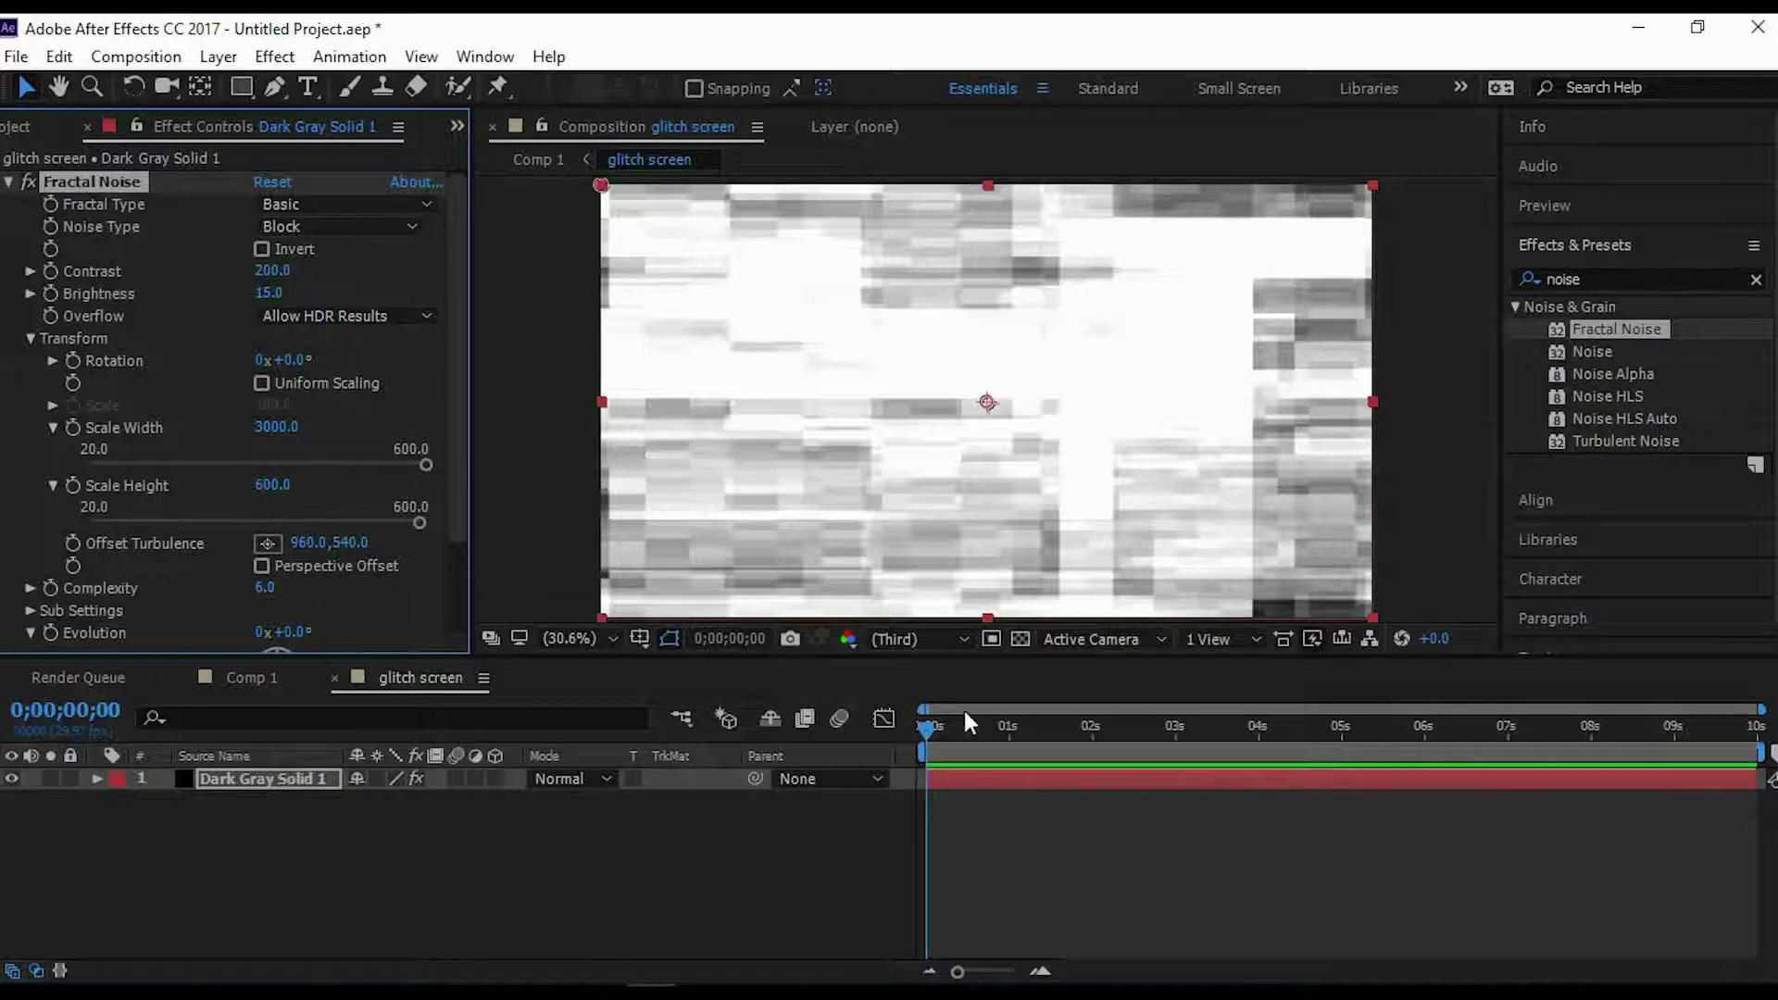
Animate the Fractal Noise Evolution with the expression time*3000 and preview the noise from the start of the composition.
{"action": "mouse_move", "coordinate": [927, 730]}
{"action": "left_mouse_down"}
{"action": "mouse_move", "coordinate": [972, 731]}
{"action": "mouse_move", "coordinate": [925, 731]}
{"action": "left_mouse_up"}
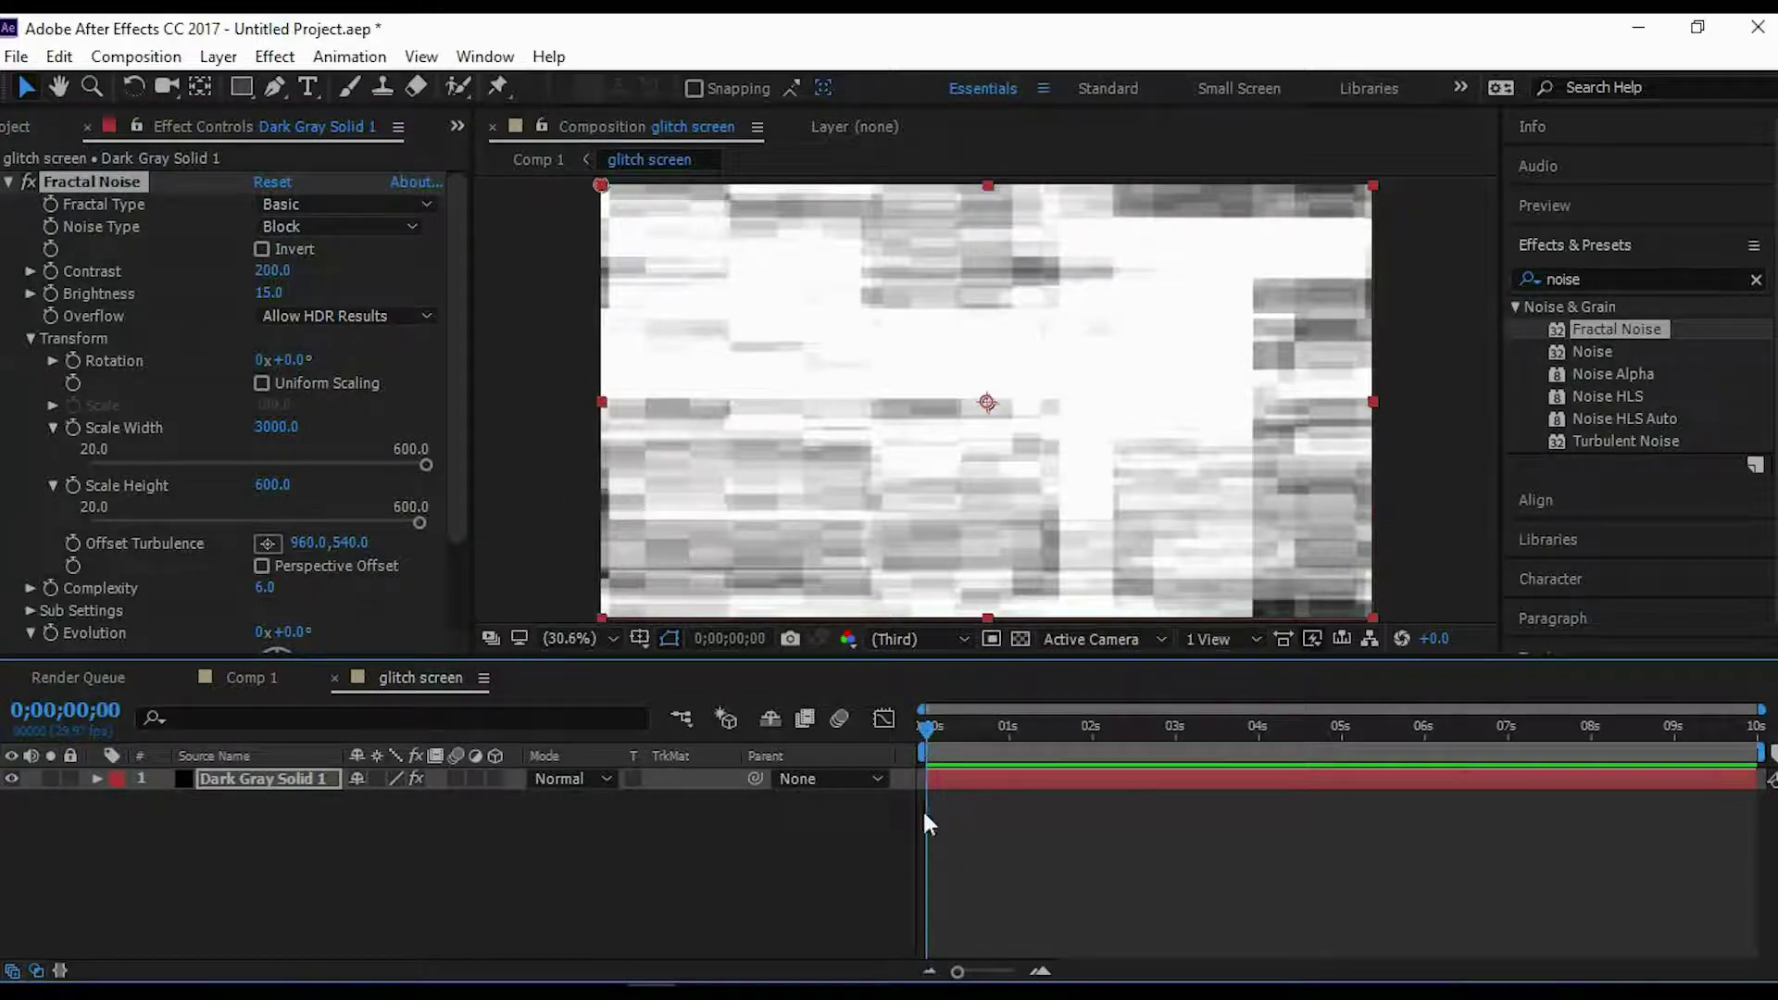
{"action": "left_click_drag", "start_coordinate": [454, 415], "coordinate": [454, 513]}
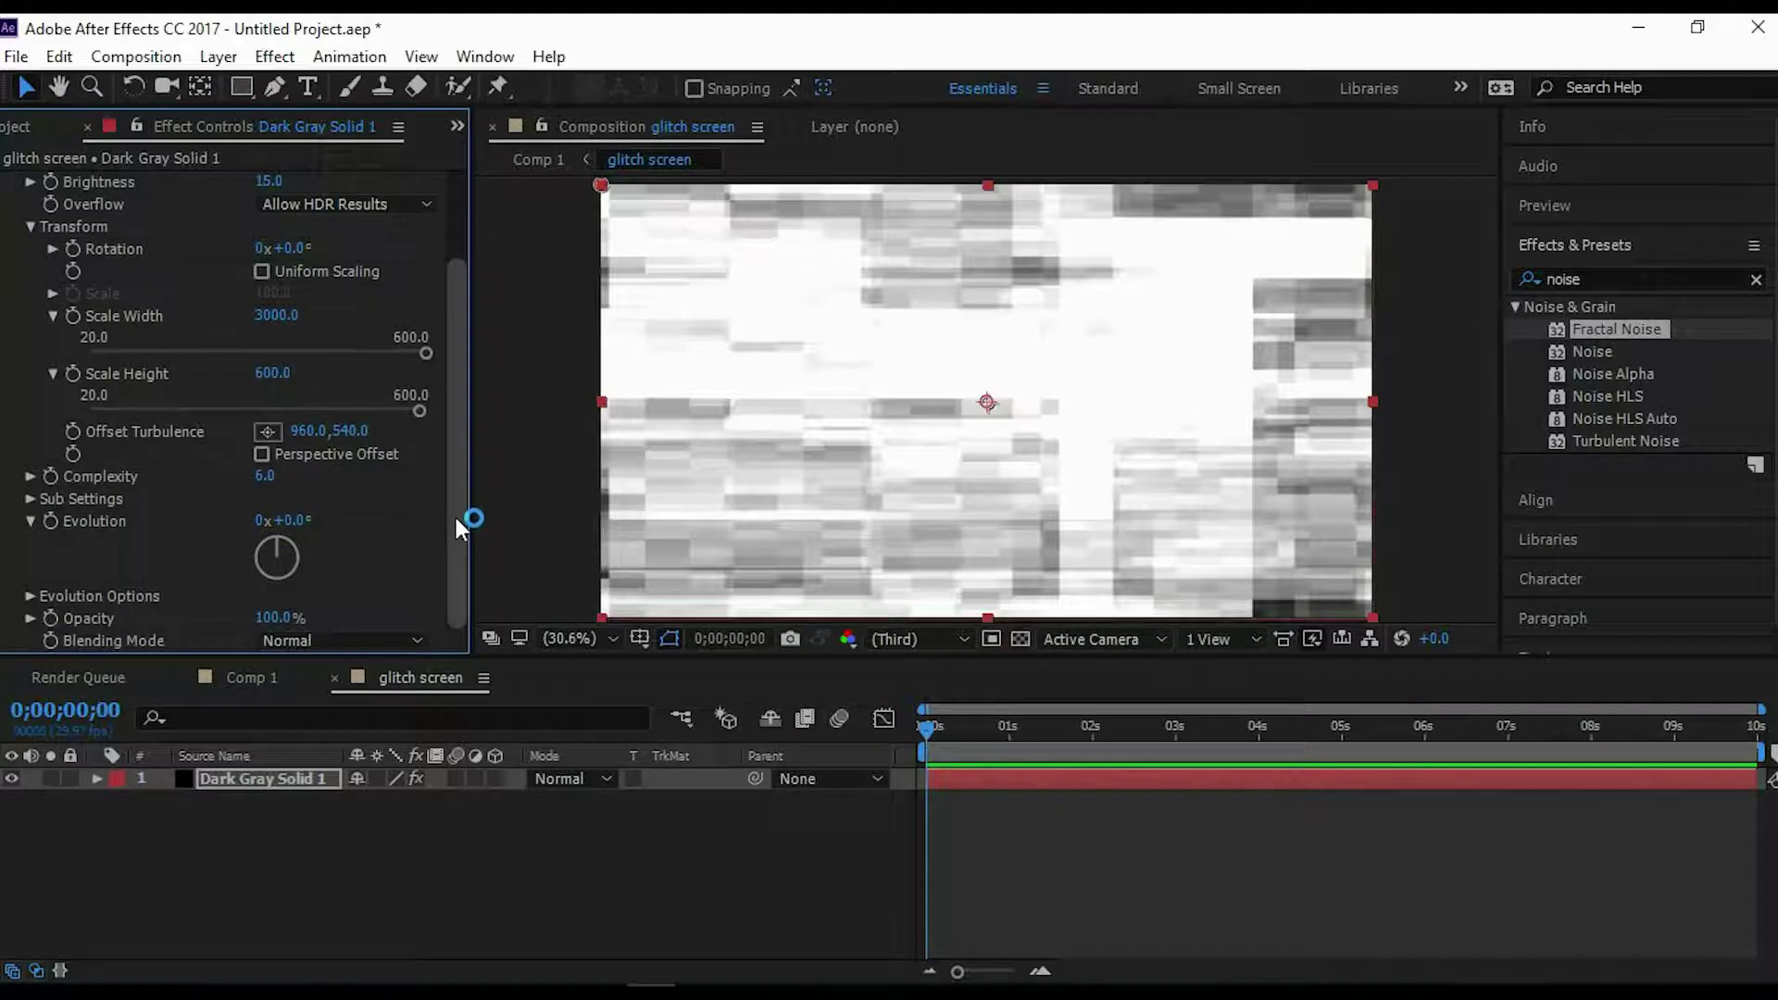
{"action": "left_click", "coordinate": [51, 520], "text": "alt"}
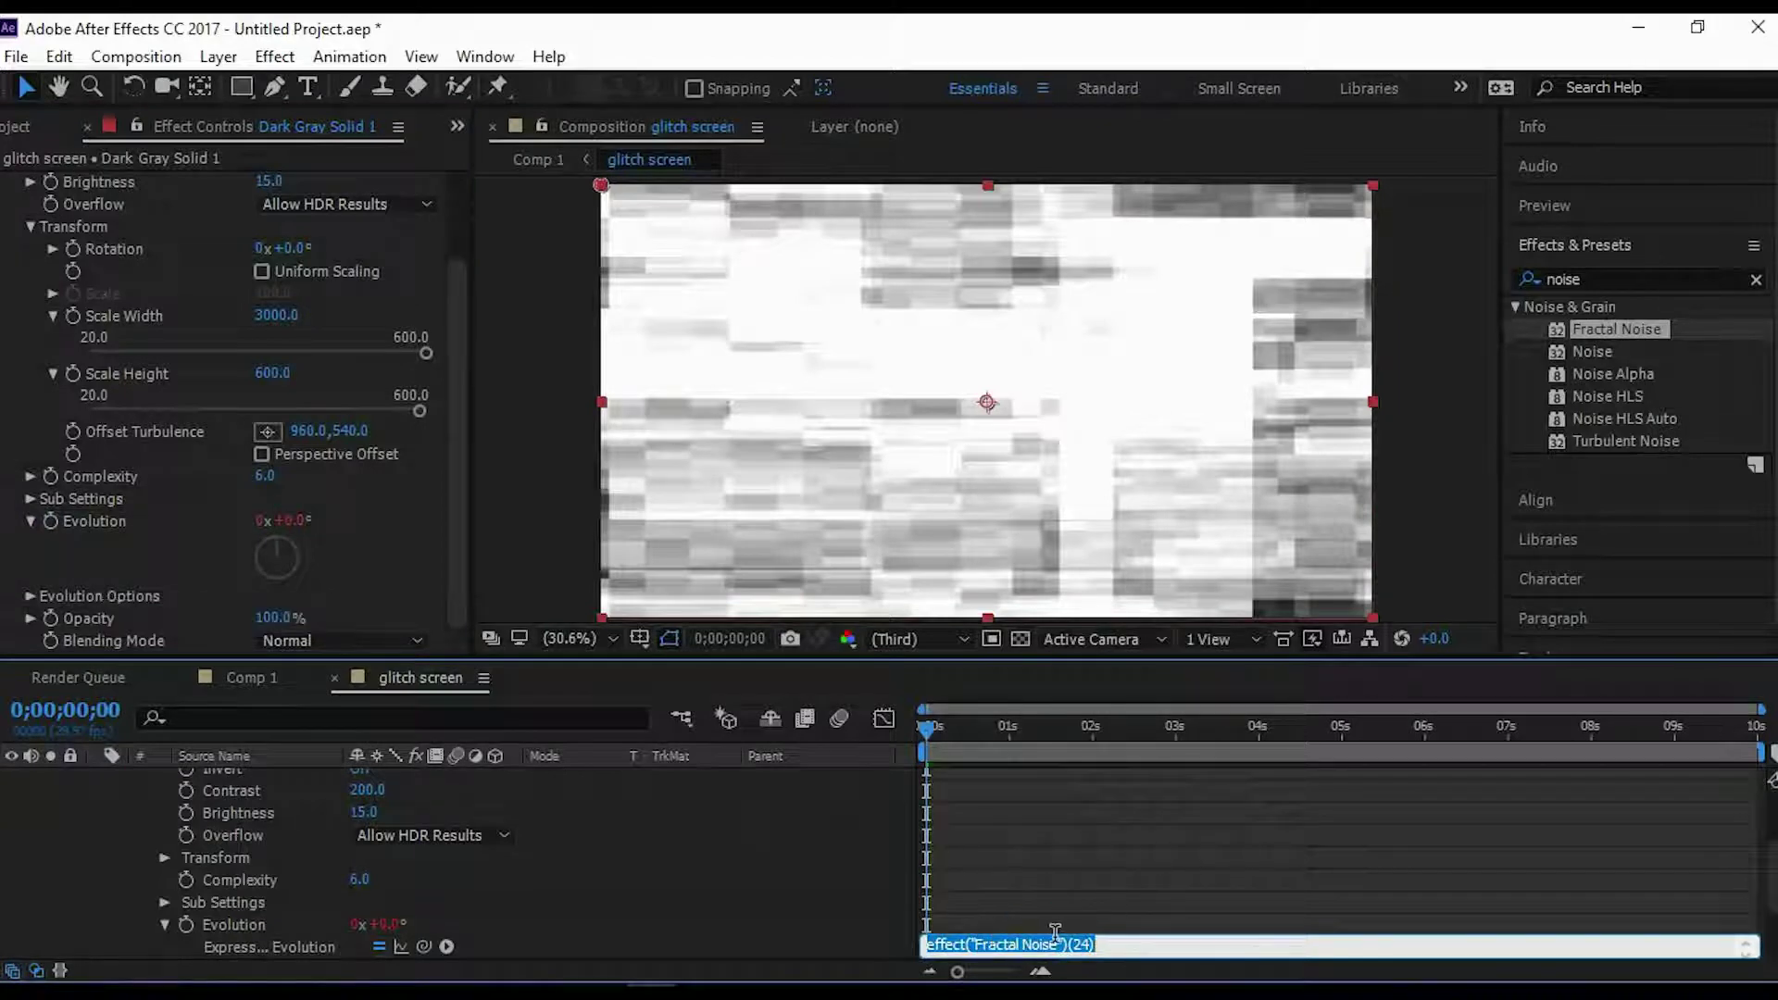
{"action": "type", "text": "time"}
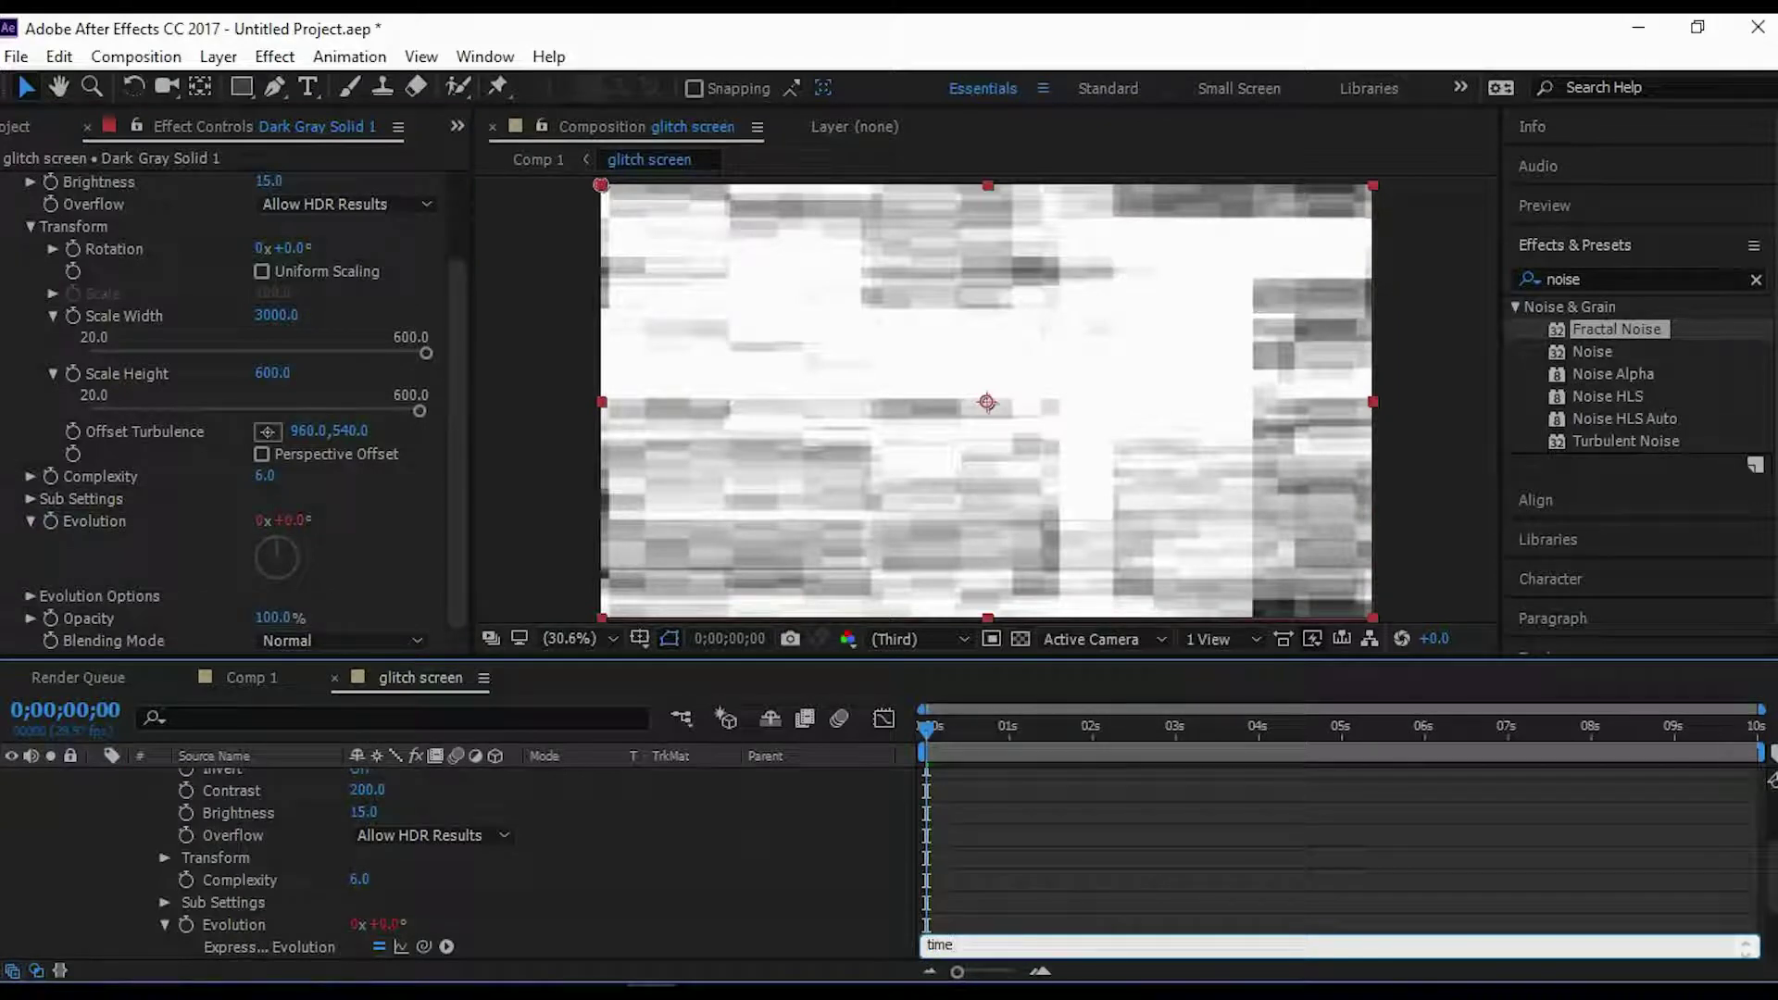
{"action": "type", "text": "*"}
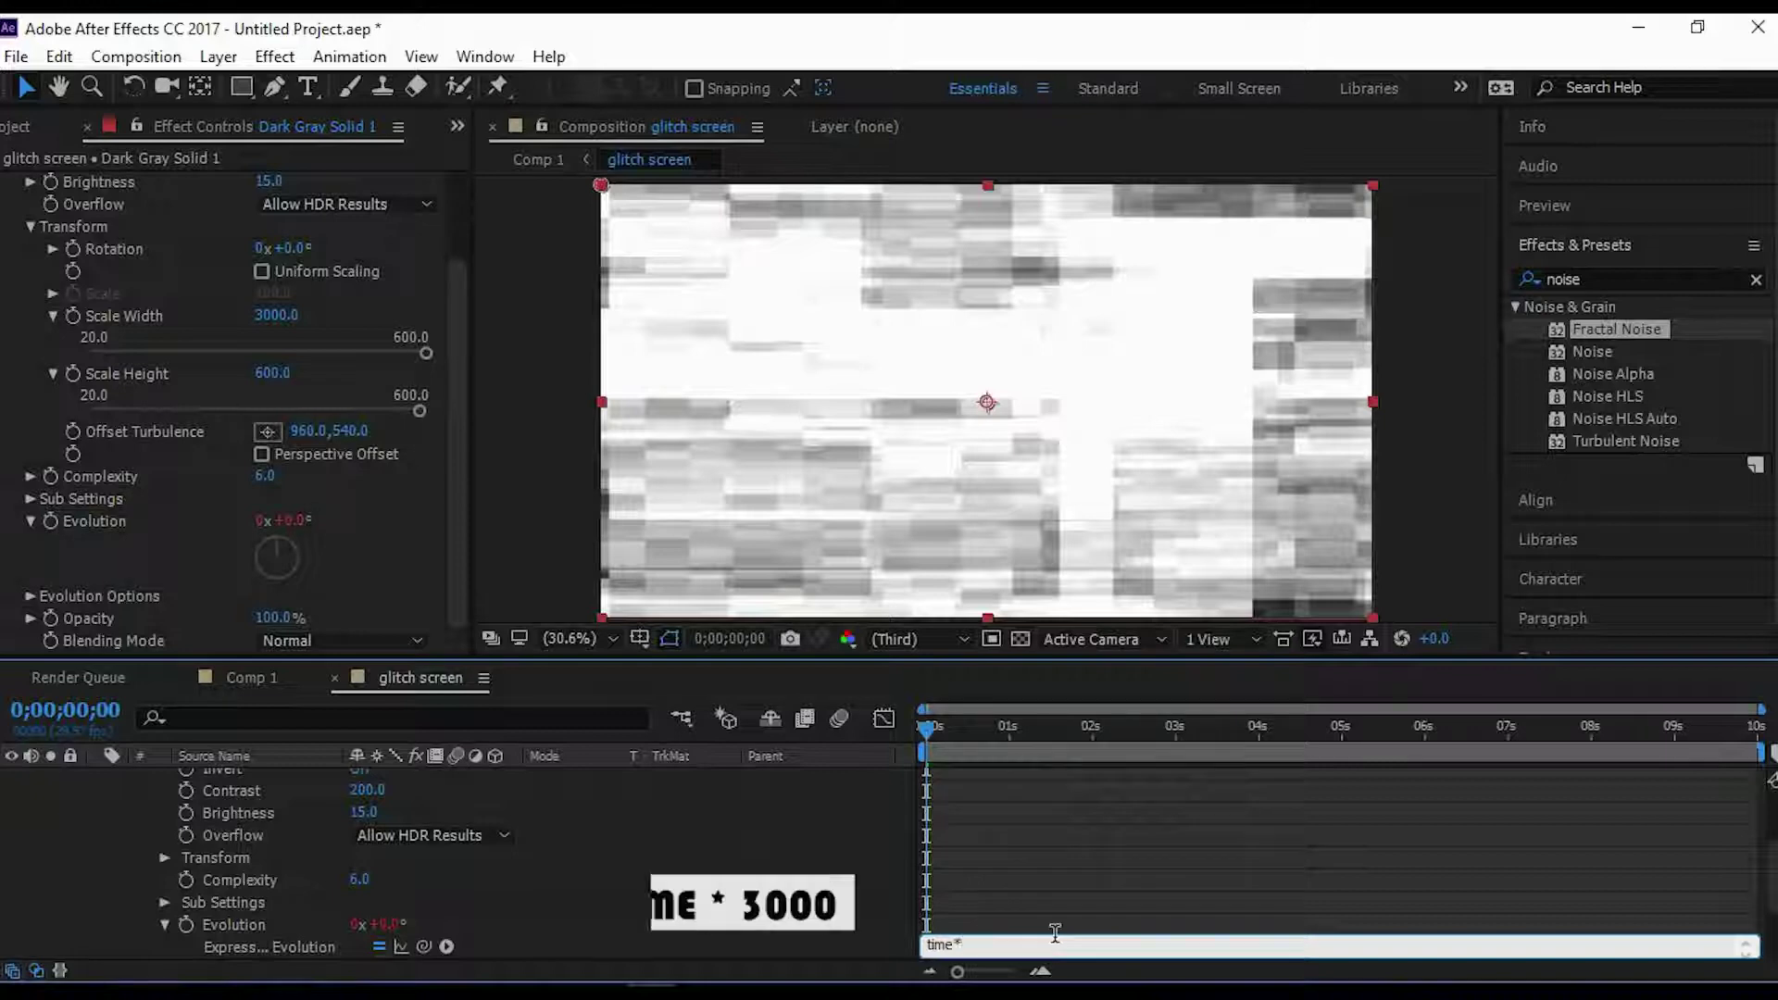
{"action": "type", "text": "300"}
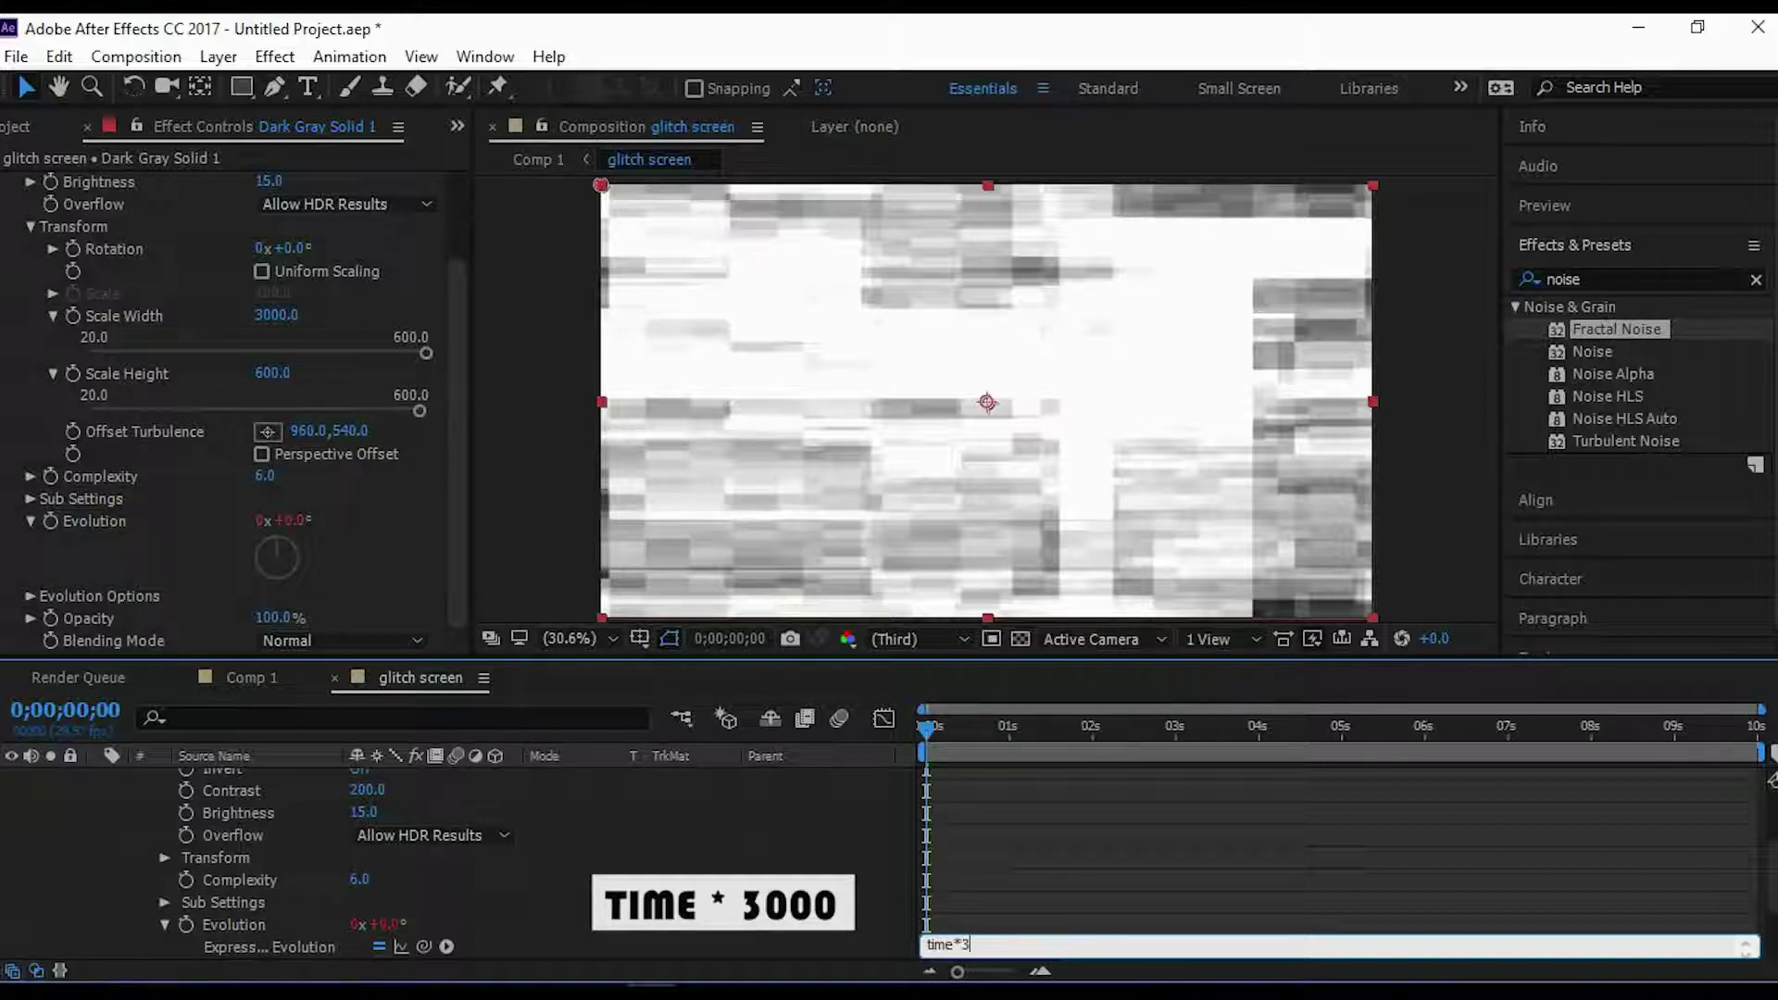
{"action": "key", "text": "ctrl+a"}
{"action": "key", "text": "BackSpace"}
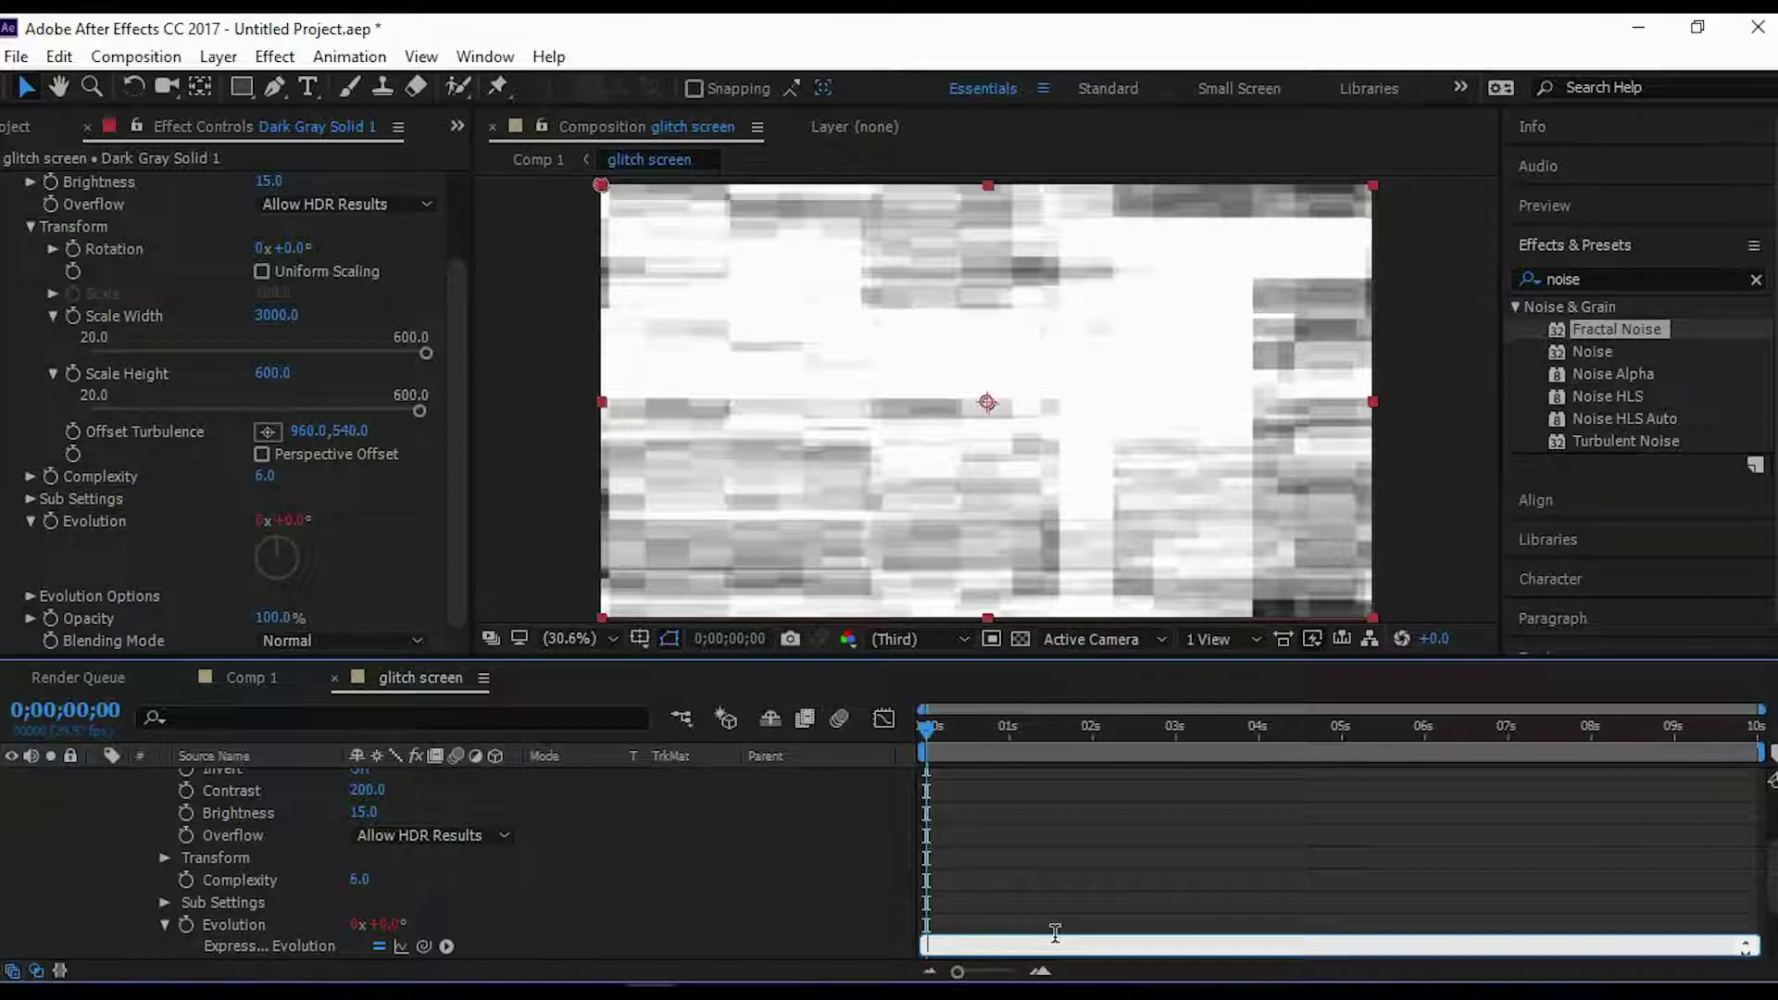
{"action": "left_click", "coordinate": [935, 727]}
{"action": "key", "text": "space"}
{"action": "left_click_drag", "start_coordinate": [1039, 737], "coordinate": [919, 775]}
Return to Comp 1 and hide the glitch screen layer.
{"action": "left_click", "coordinate": [244, 682]}
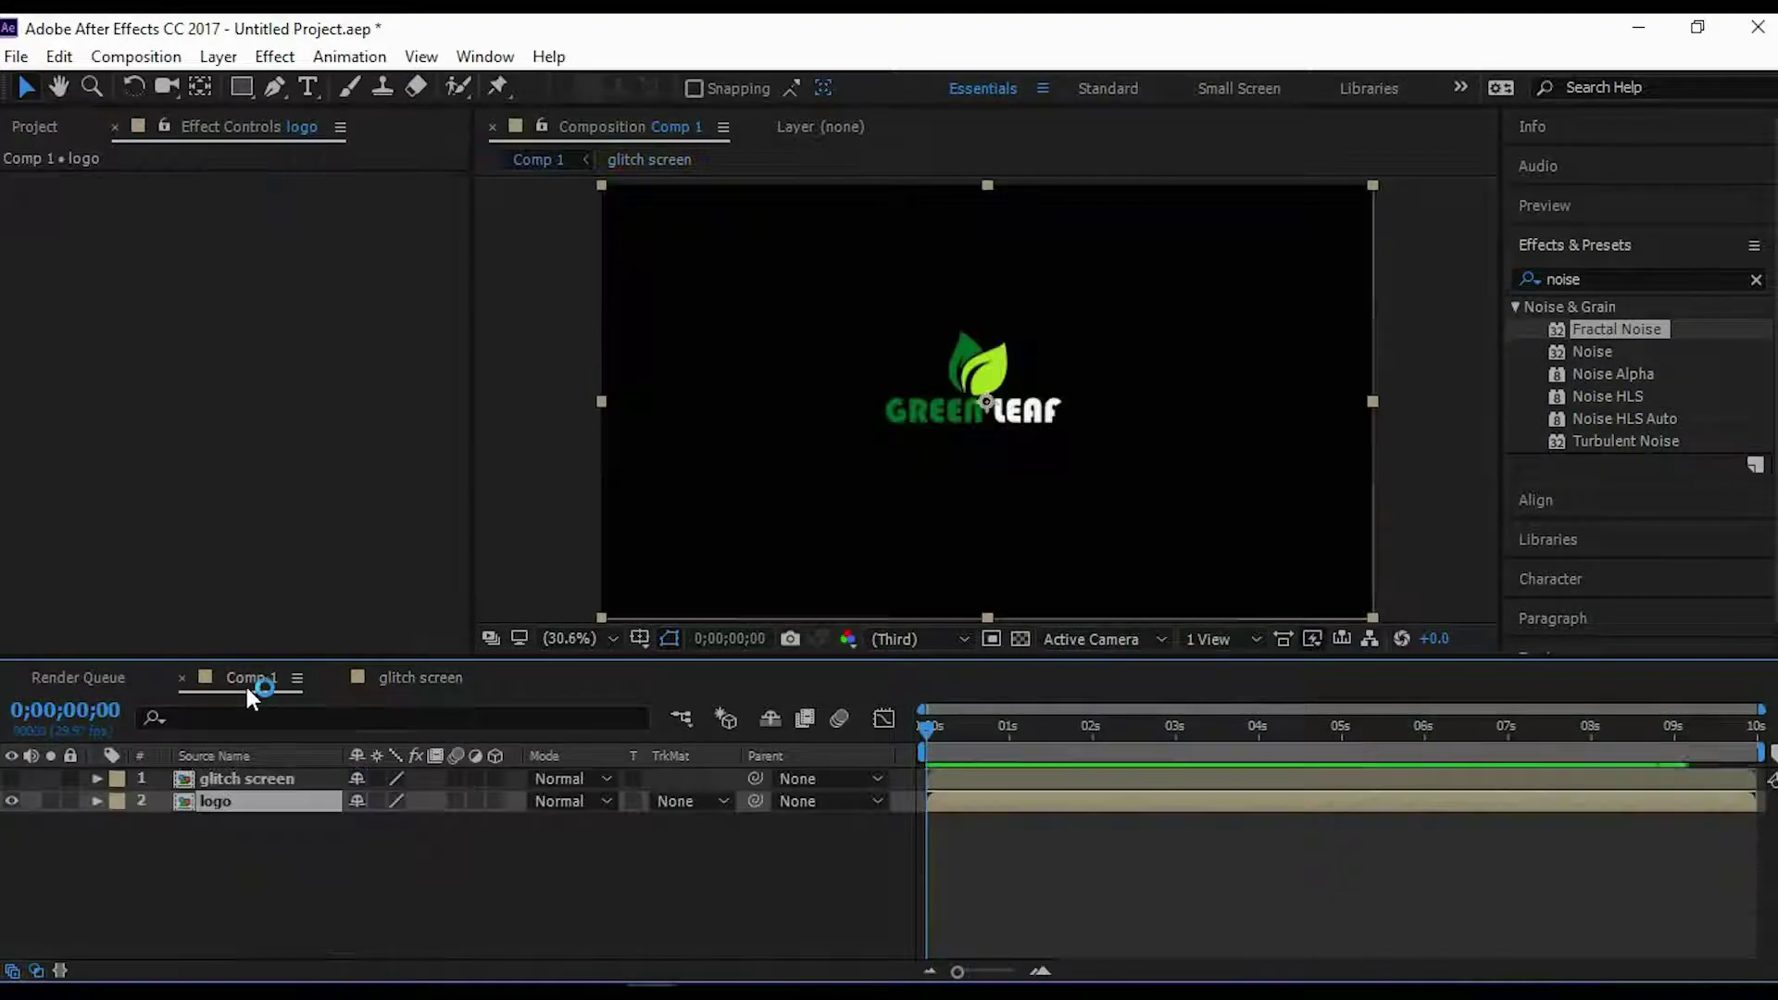
{"action": "left_click", "coordinate": [12, 778]}
{"action": "left_click", "coordinate": [12, 778]}
{"action": "left_click", "coordinate": [258, 777]}
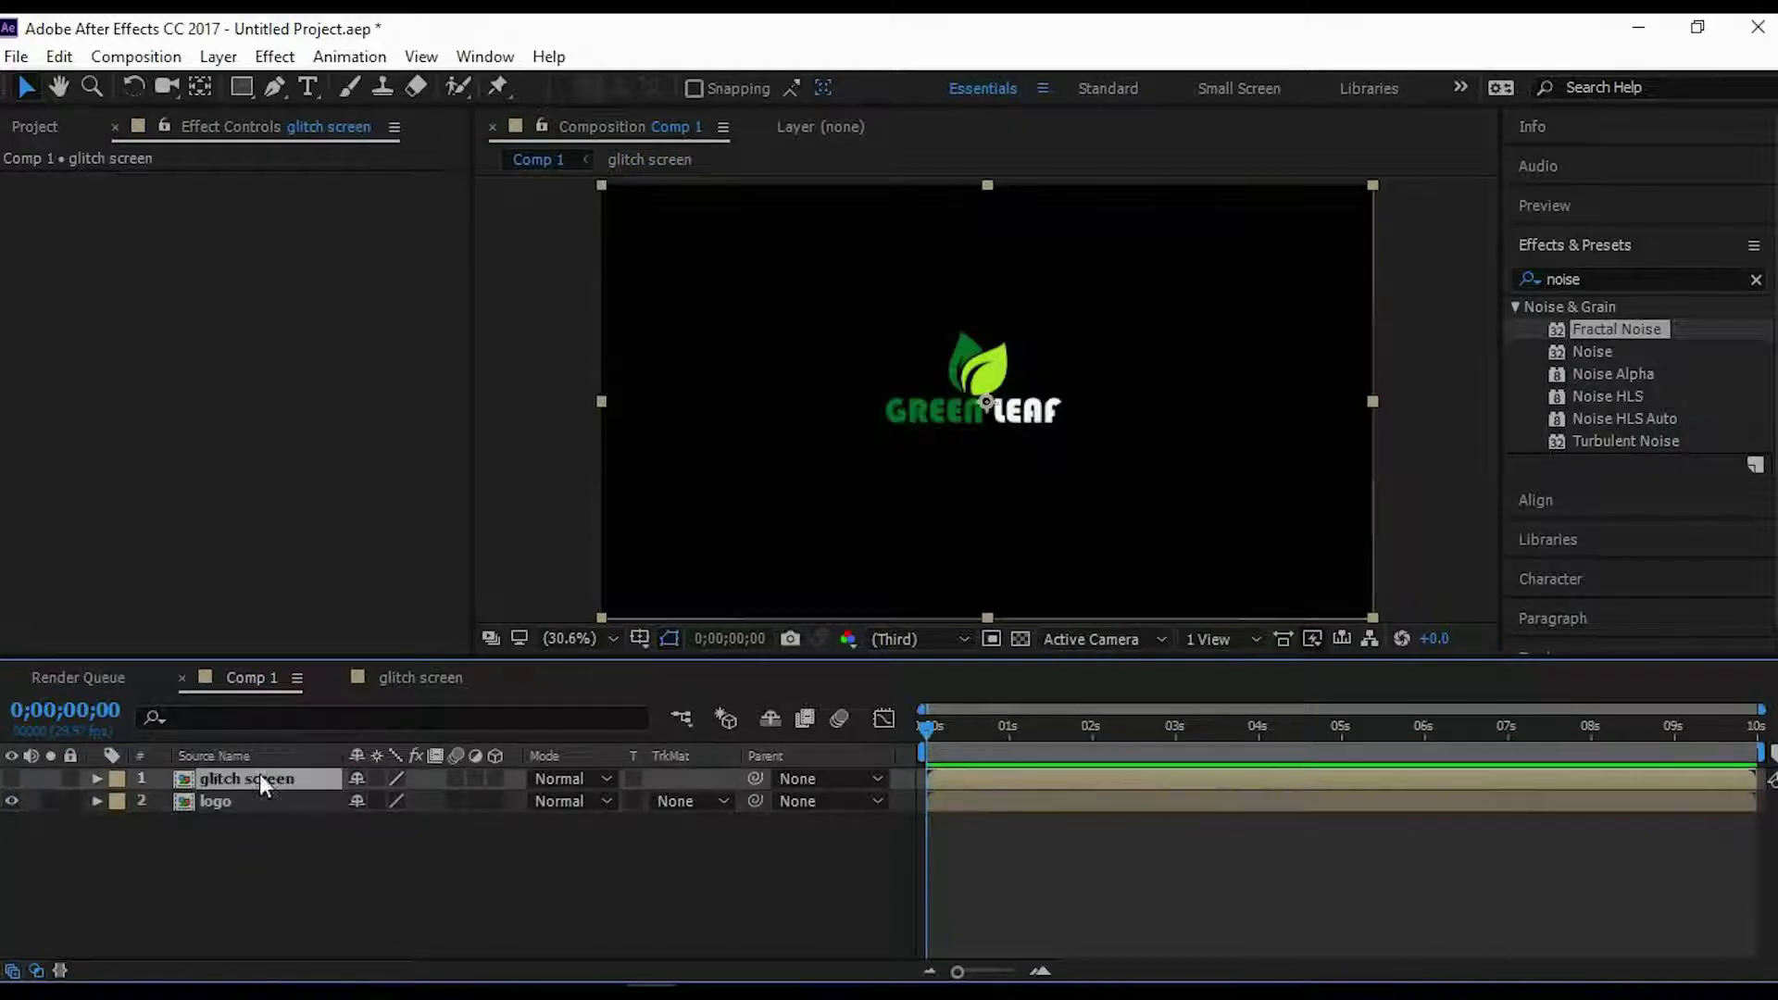
Add an adjustment layer to Comp 1 and place it between the glitch screen and logo layers.
{"action": "right_click", "coordinate": [352, 908]}
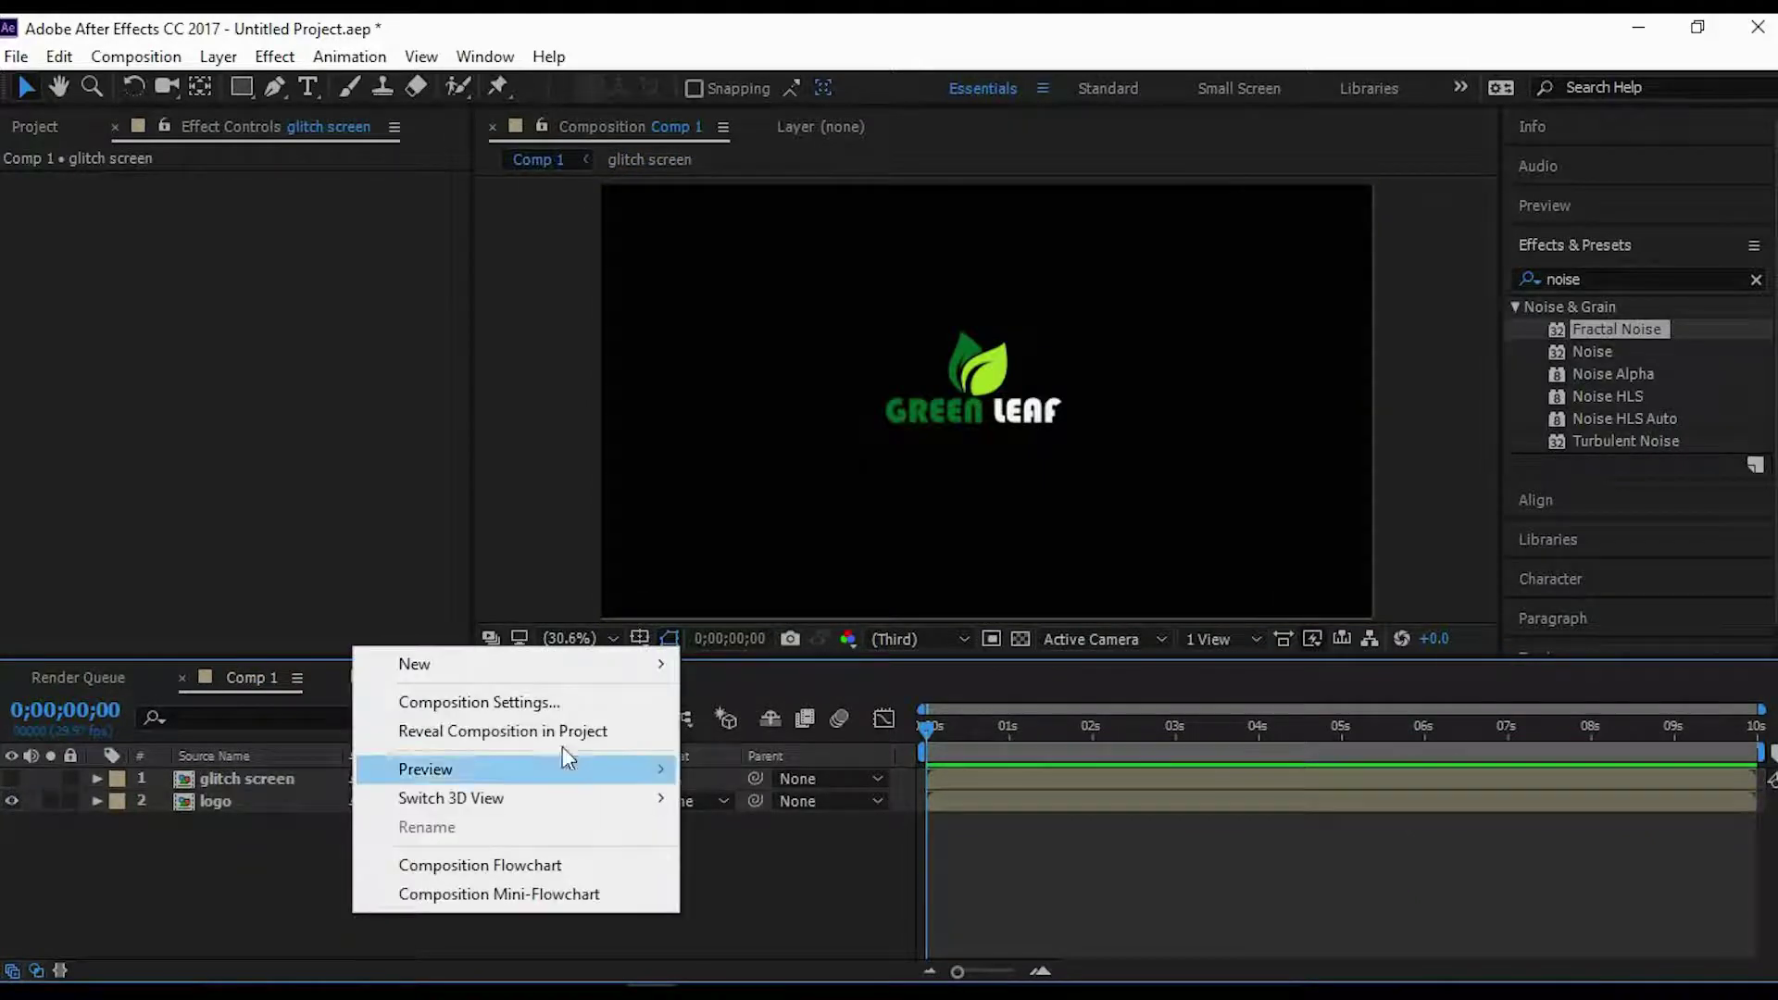
{"action": "mouse_move", "coordinate": [637, 663]}
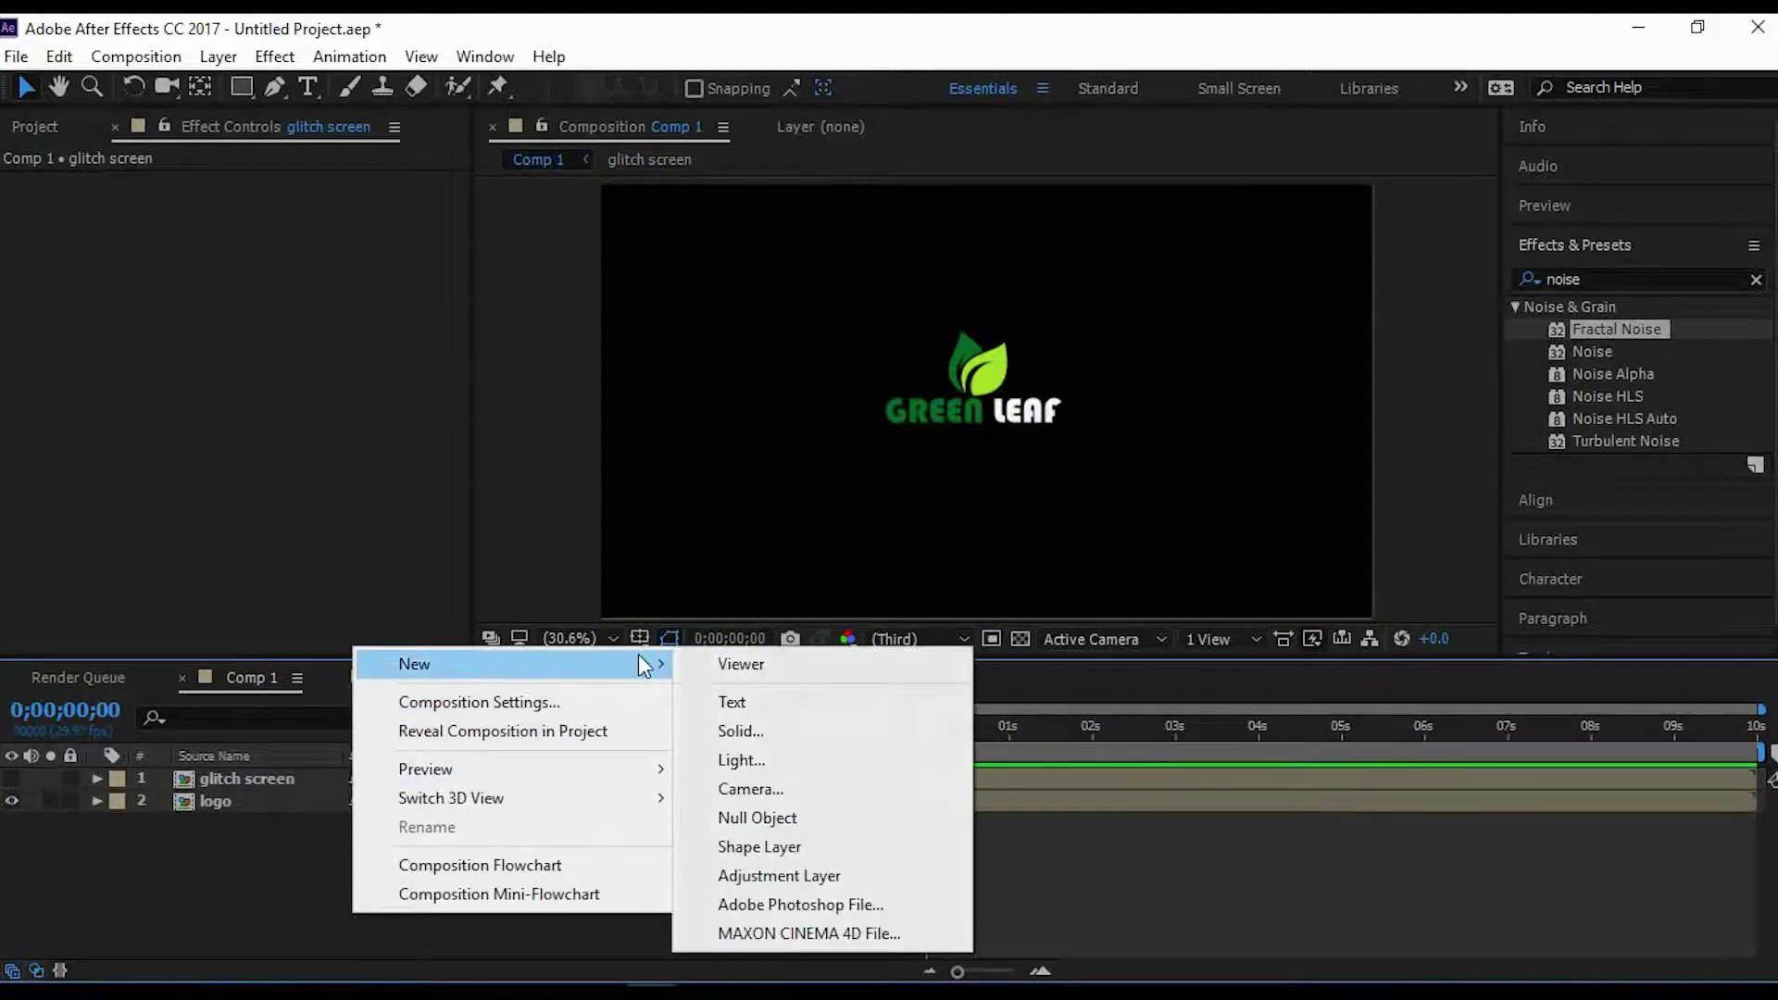
{"action": "left_click", "coordinate": [838, 875]}
{"action": "left_click_drag", "start_coordinate": [281, 779], "coordinate": [263, 808]}
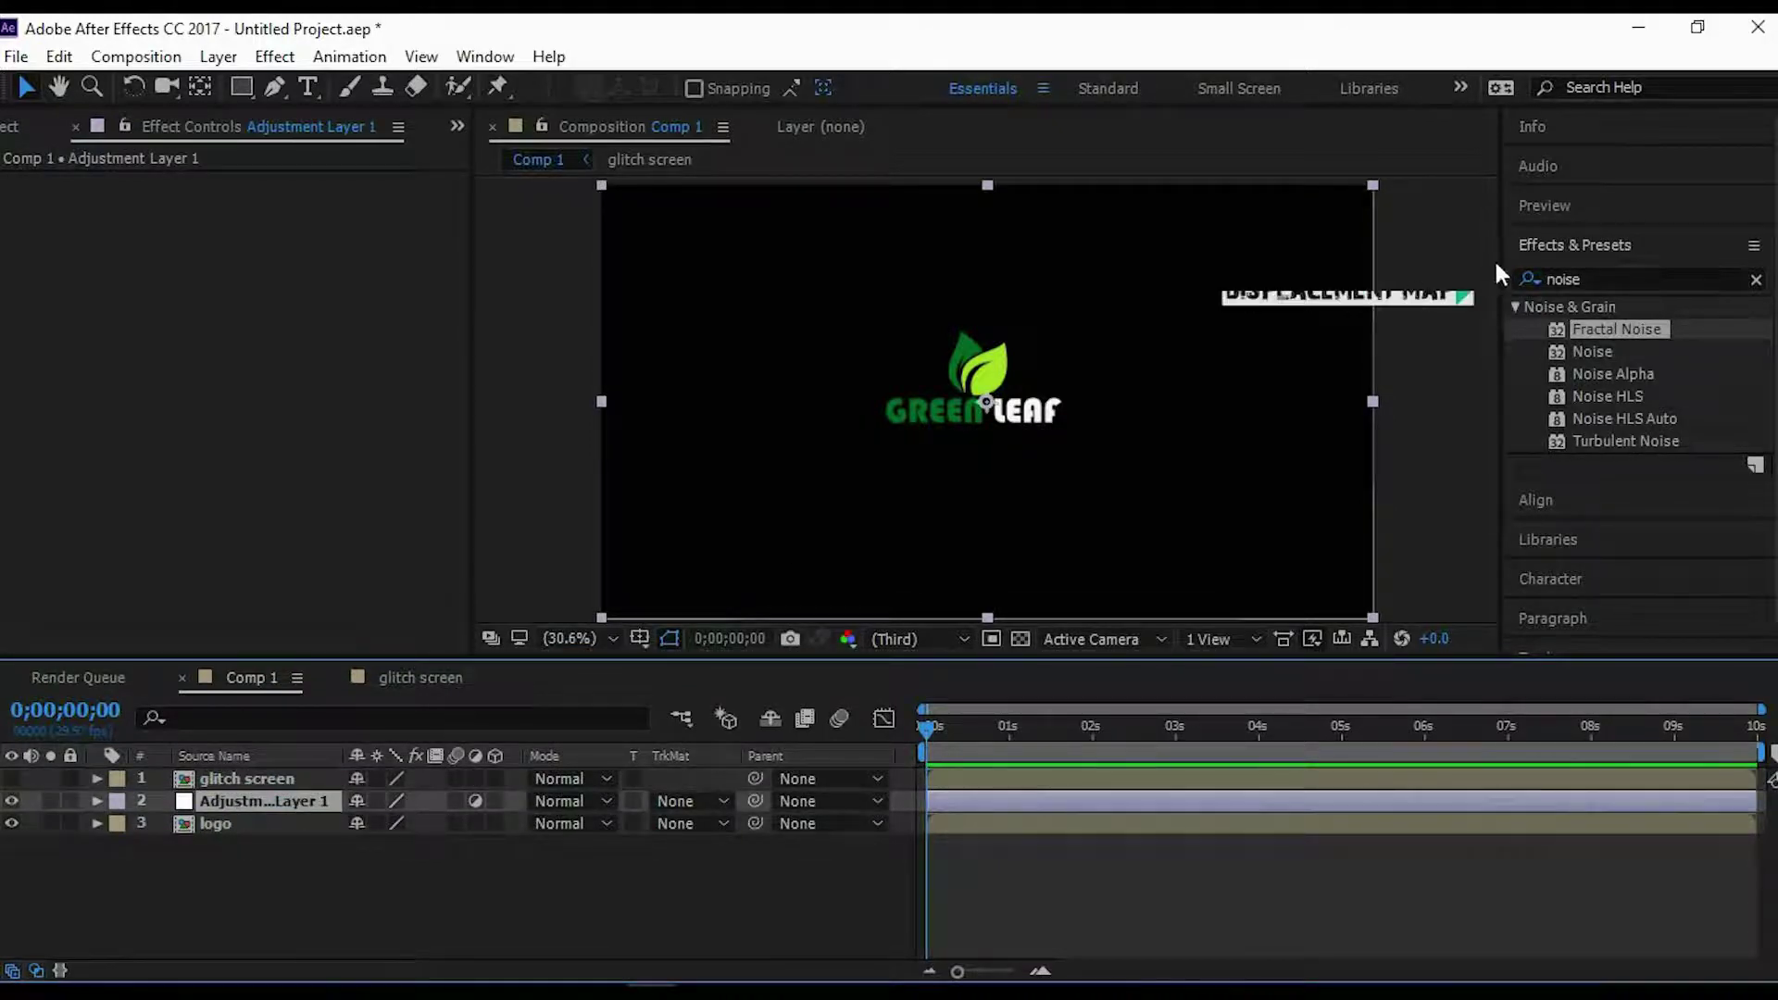
Apply the Displacement Map effect to the adjustment layer, using glitch screen as the displacement map layer.
{"action": "left_click", "coordinate": [1528, 277]}
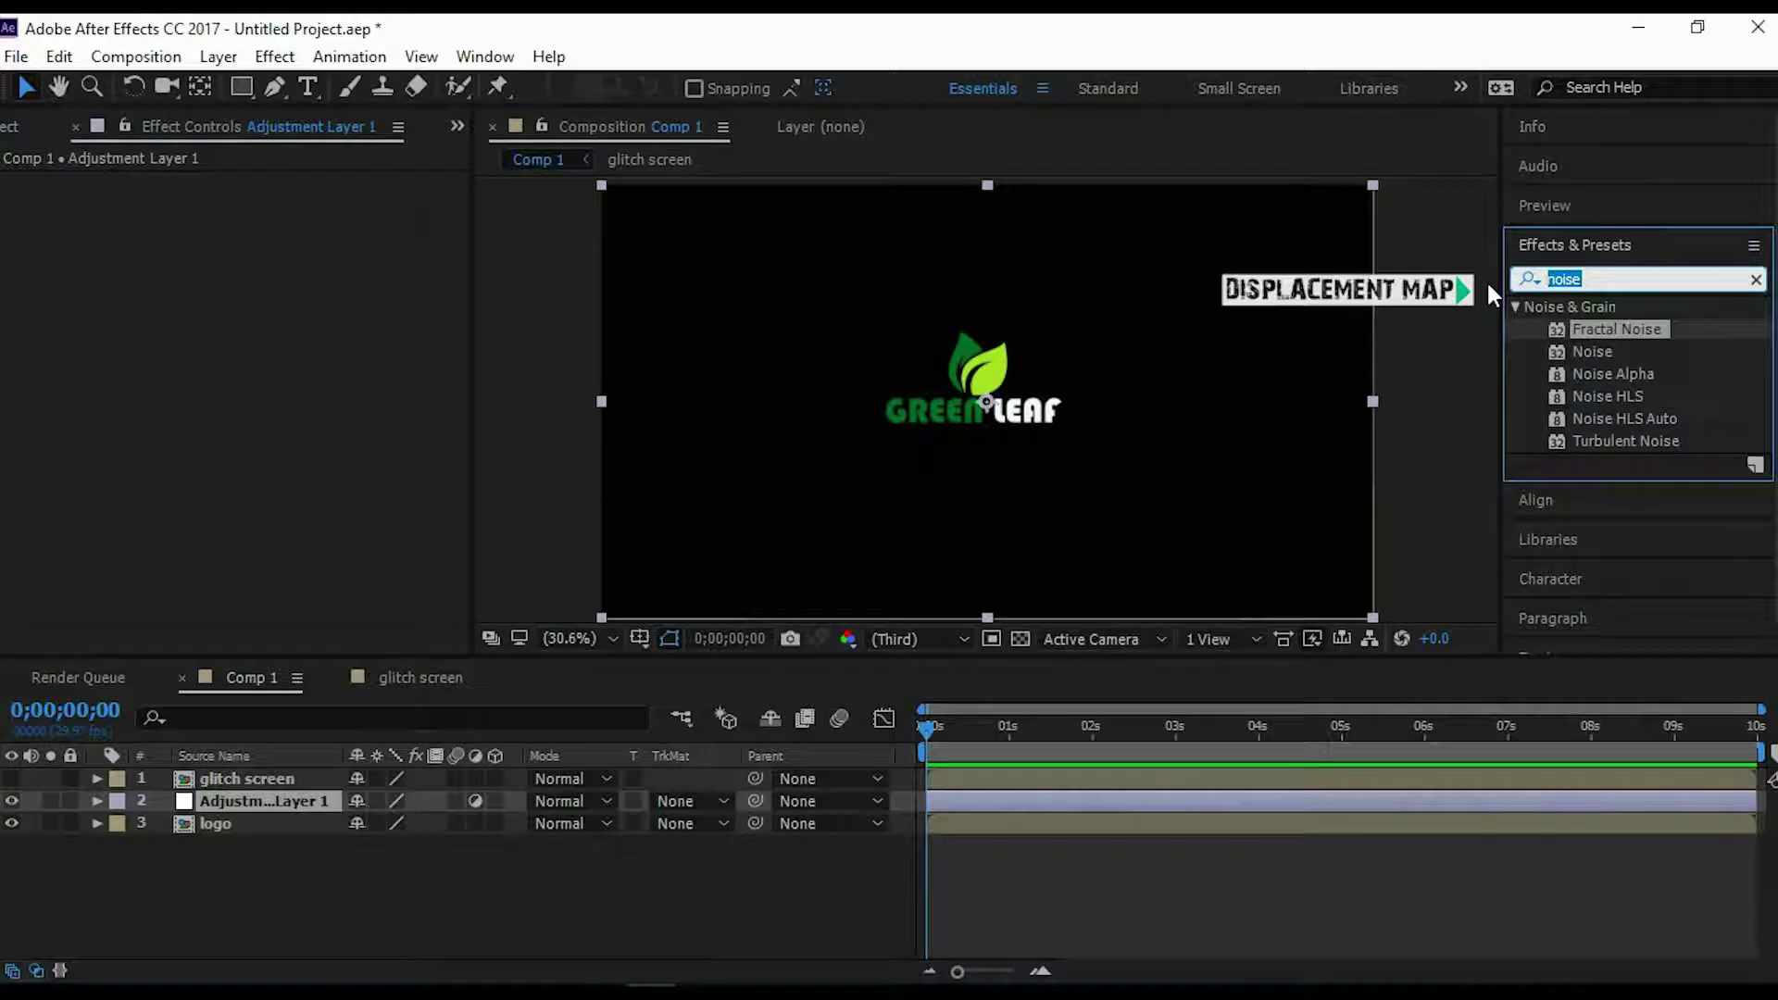
{"action": "type", "text": "displ"}
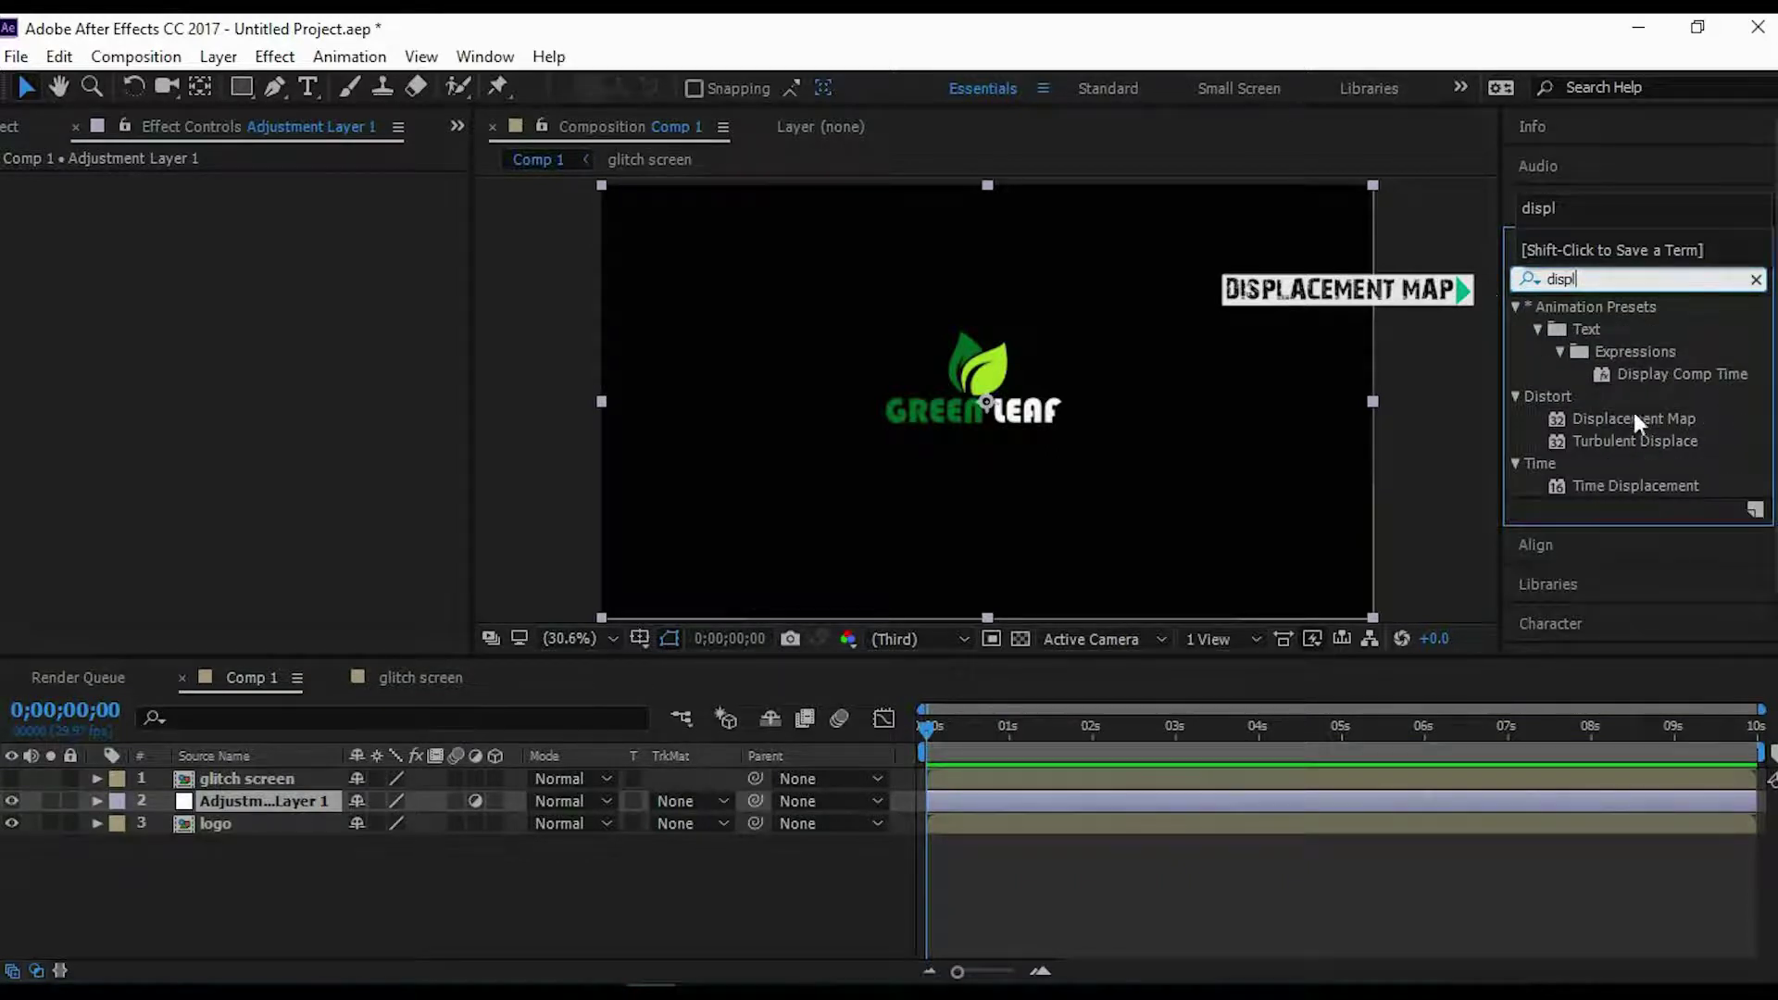
{"action": "left_click_drag", "start_coordinate": [1634, 418], "coordinate": [248, 808]}
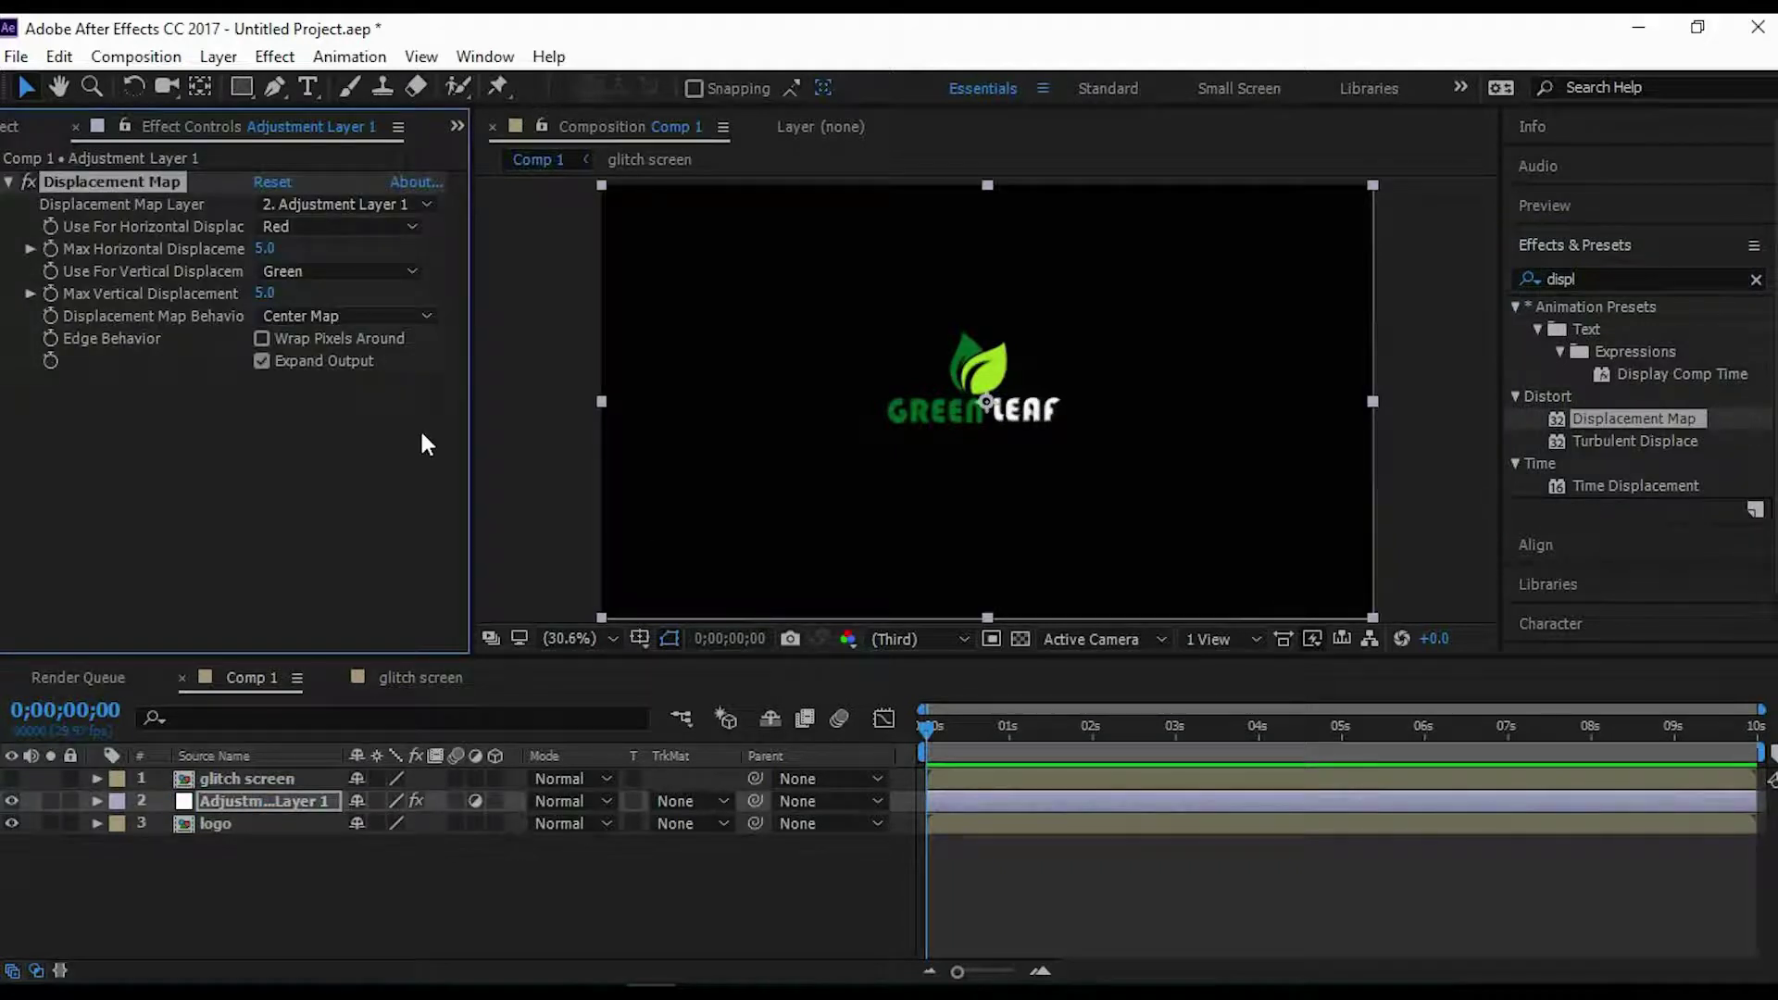
{"action": "left_click", "coordinate": [412, 205]}
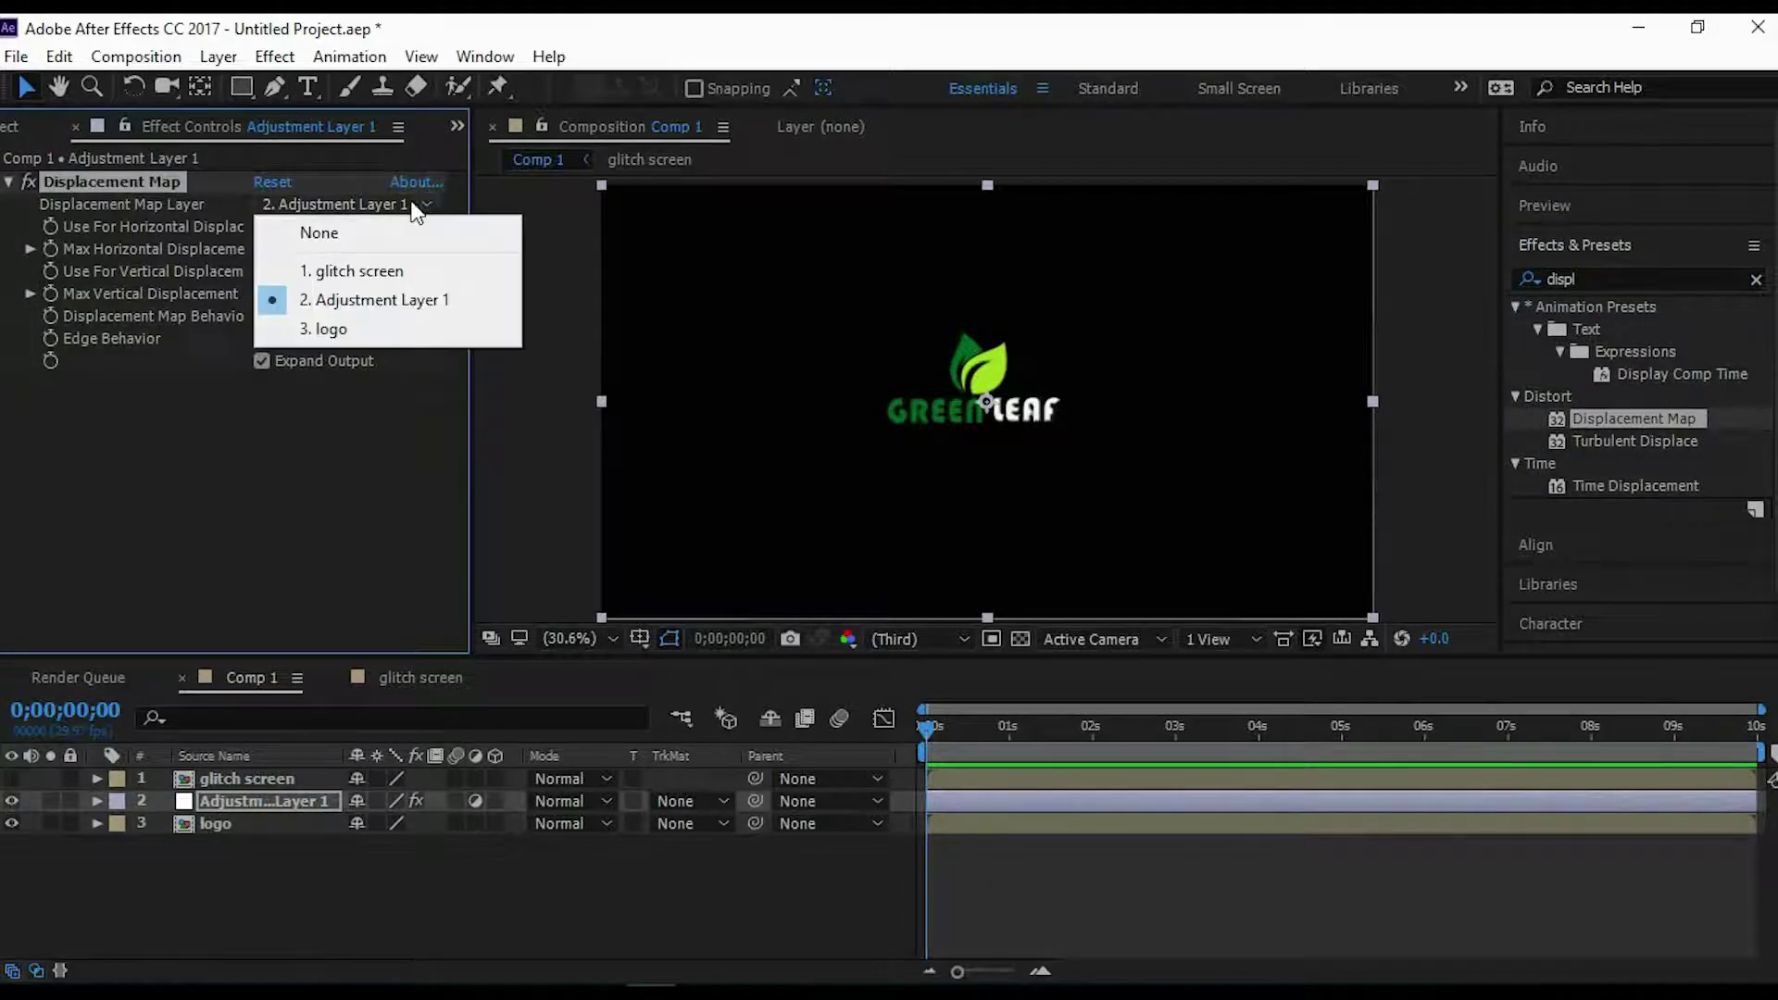
{"action": "left_click", "coordinate": [353, 272]}
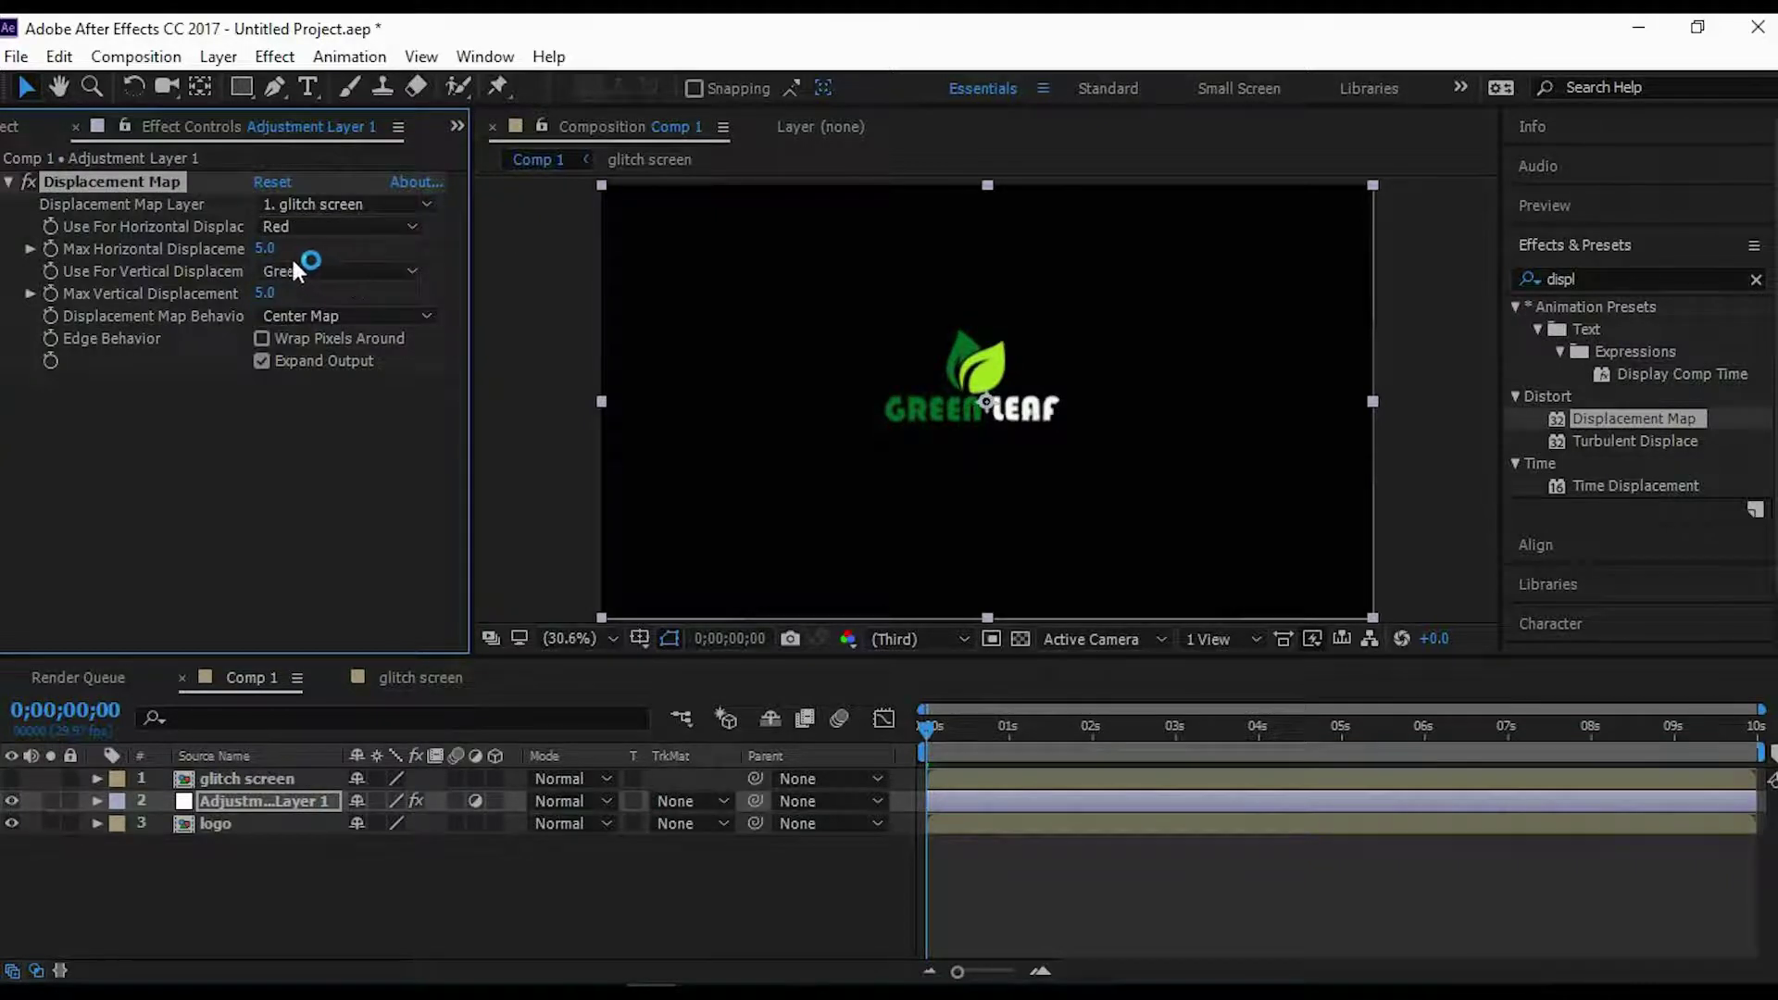
Set the maximum horizontal displacement to 85 and the maximum vertical displacement to -166, and preview the glitching logo.
{"action": "left_click_drag", "start_coordinate": [266, 248], "coordinate": [375, 264]}
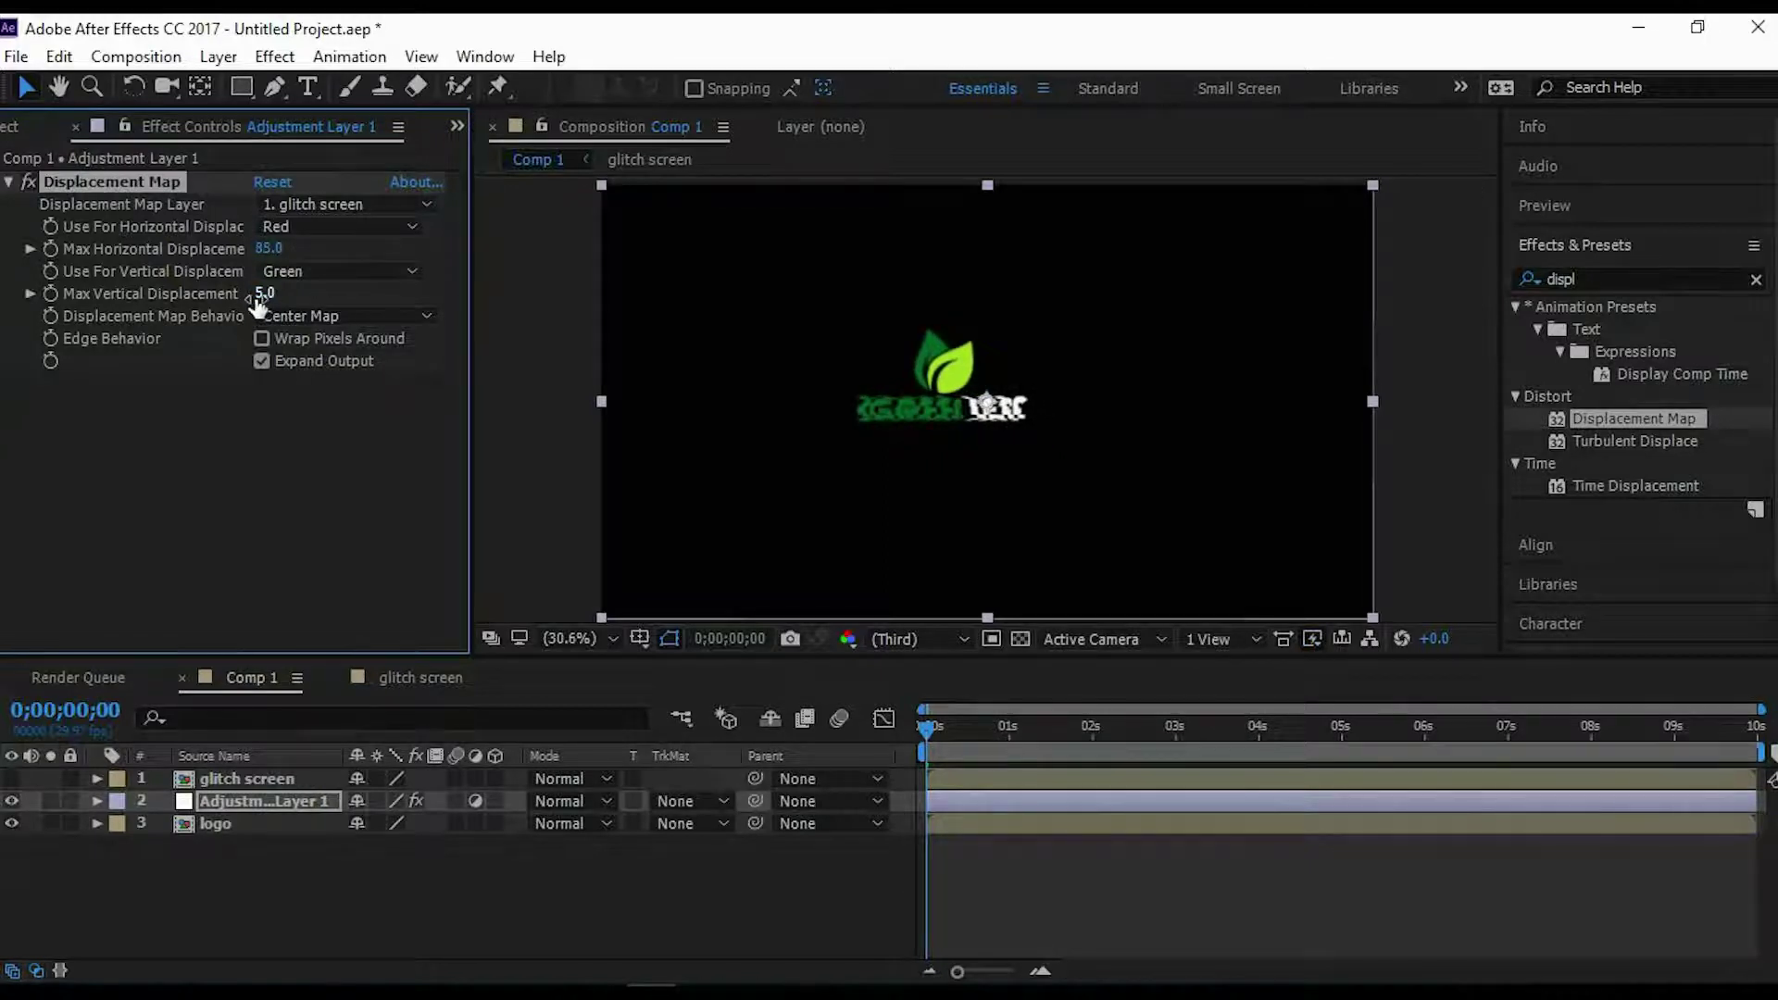
{"action": "left_click_drag", "start_coordinate": [264, 293], "coordinate": [65, 335]}
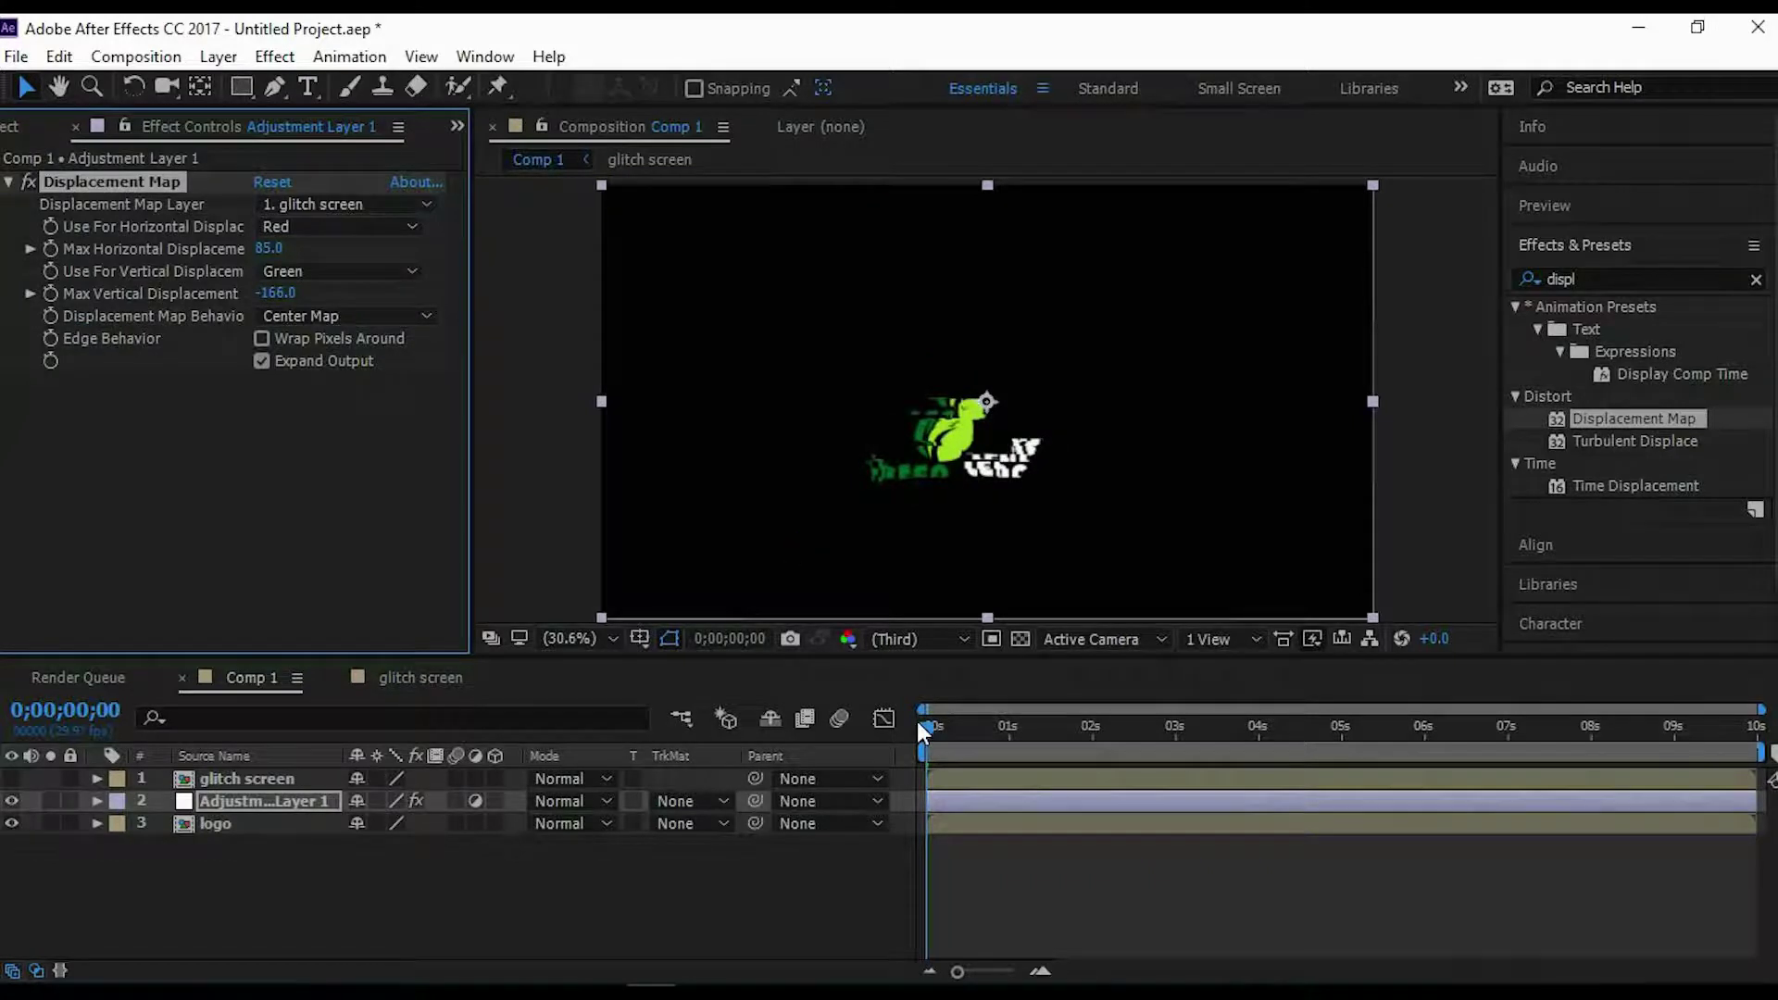
{"action": "key", "text": "space"}
{"action": "mouse_move", "coordinate": [921, 724]}
{"action": "left_mouse_down"}
{"action": "mouse_move", "coordinate": [1141, 715]}
{"action": "mouse_move", "coordinate": [1024, 737]}
{"action": "mouse_move", "coordinate": [926, 727]}
{"action": "left_mouse_up"}
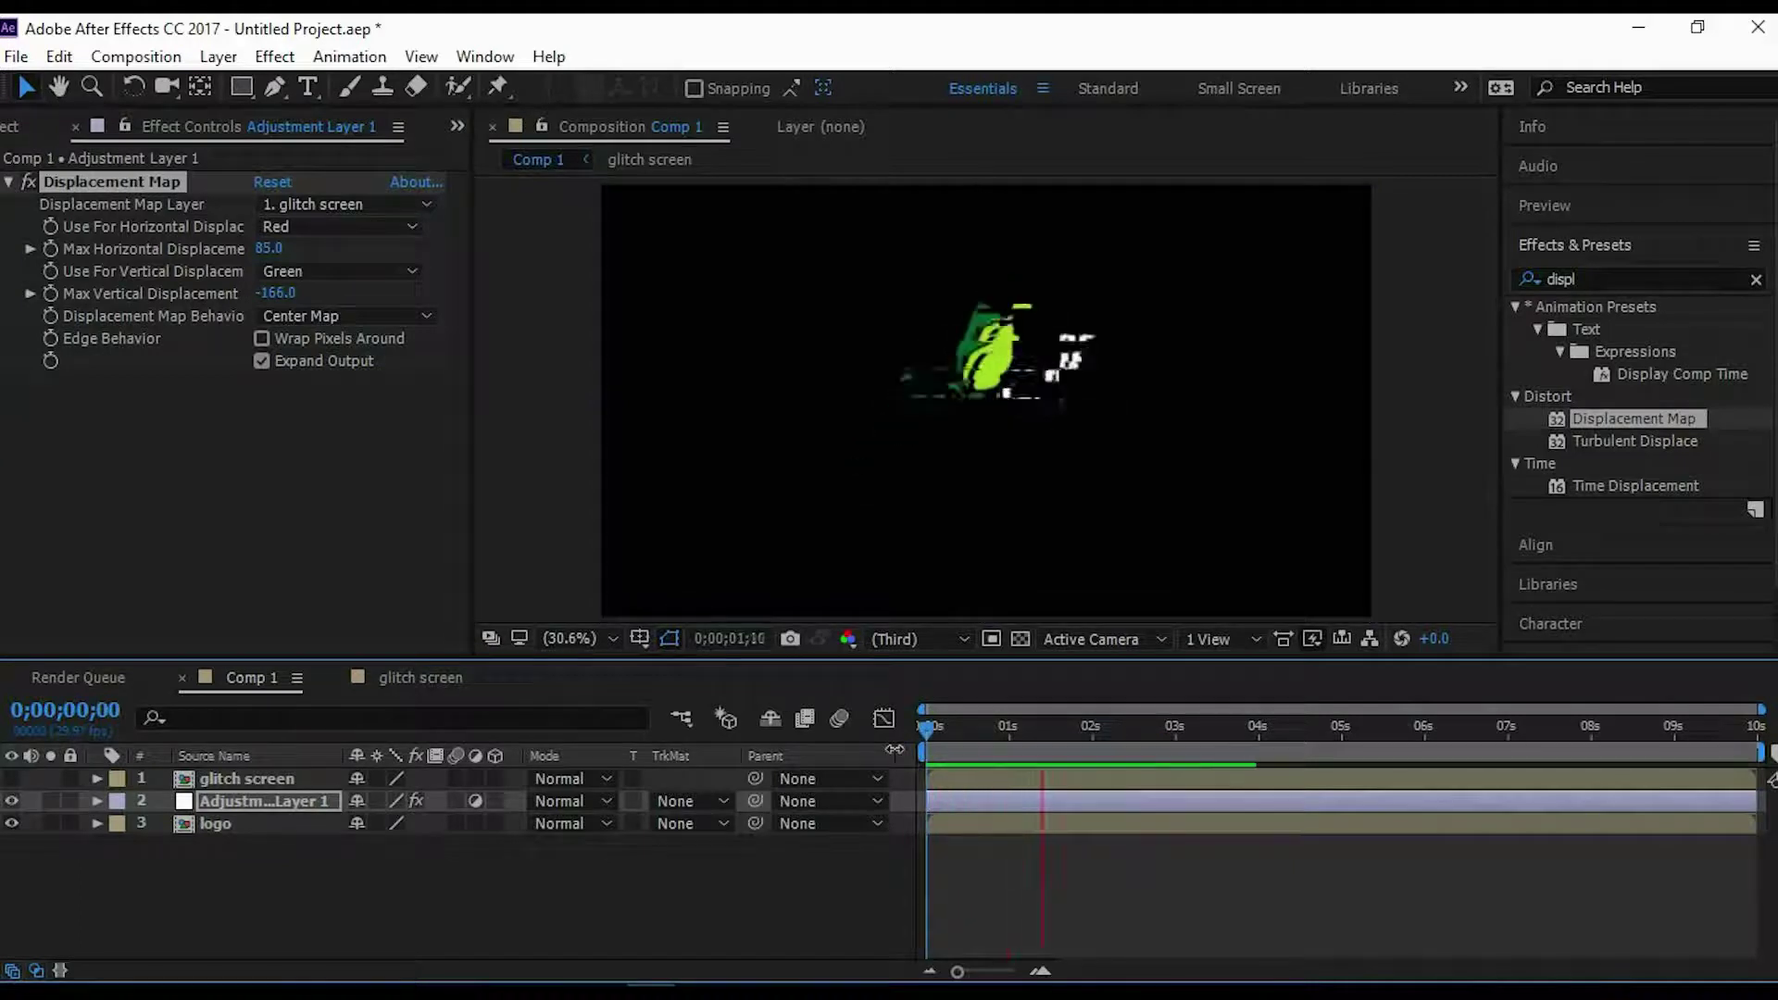
Split the adjustment layer at 0;00;00;18, delete the part after the cut, and preview the shortened glitch from the start.
{"action": "key", "text": "space"}
{"action": "left_click_drag", "start_coordinate": [1078, 727], "coordinate": [977, 747]}
{"action": "left_click", "coordinate": [969, 802]}
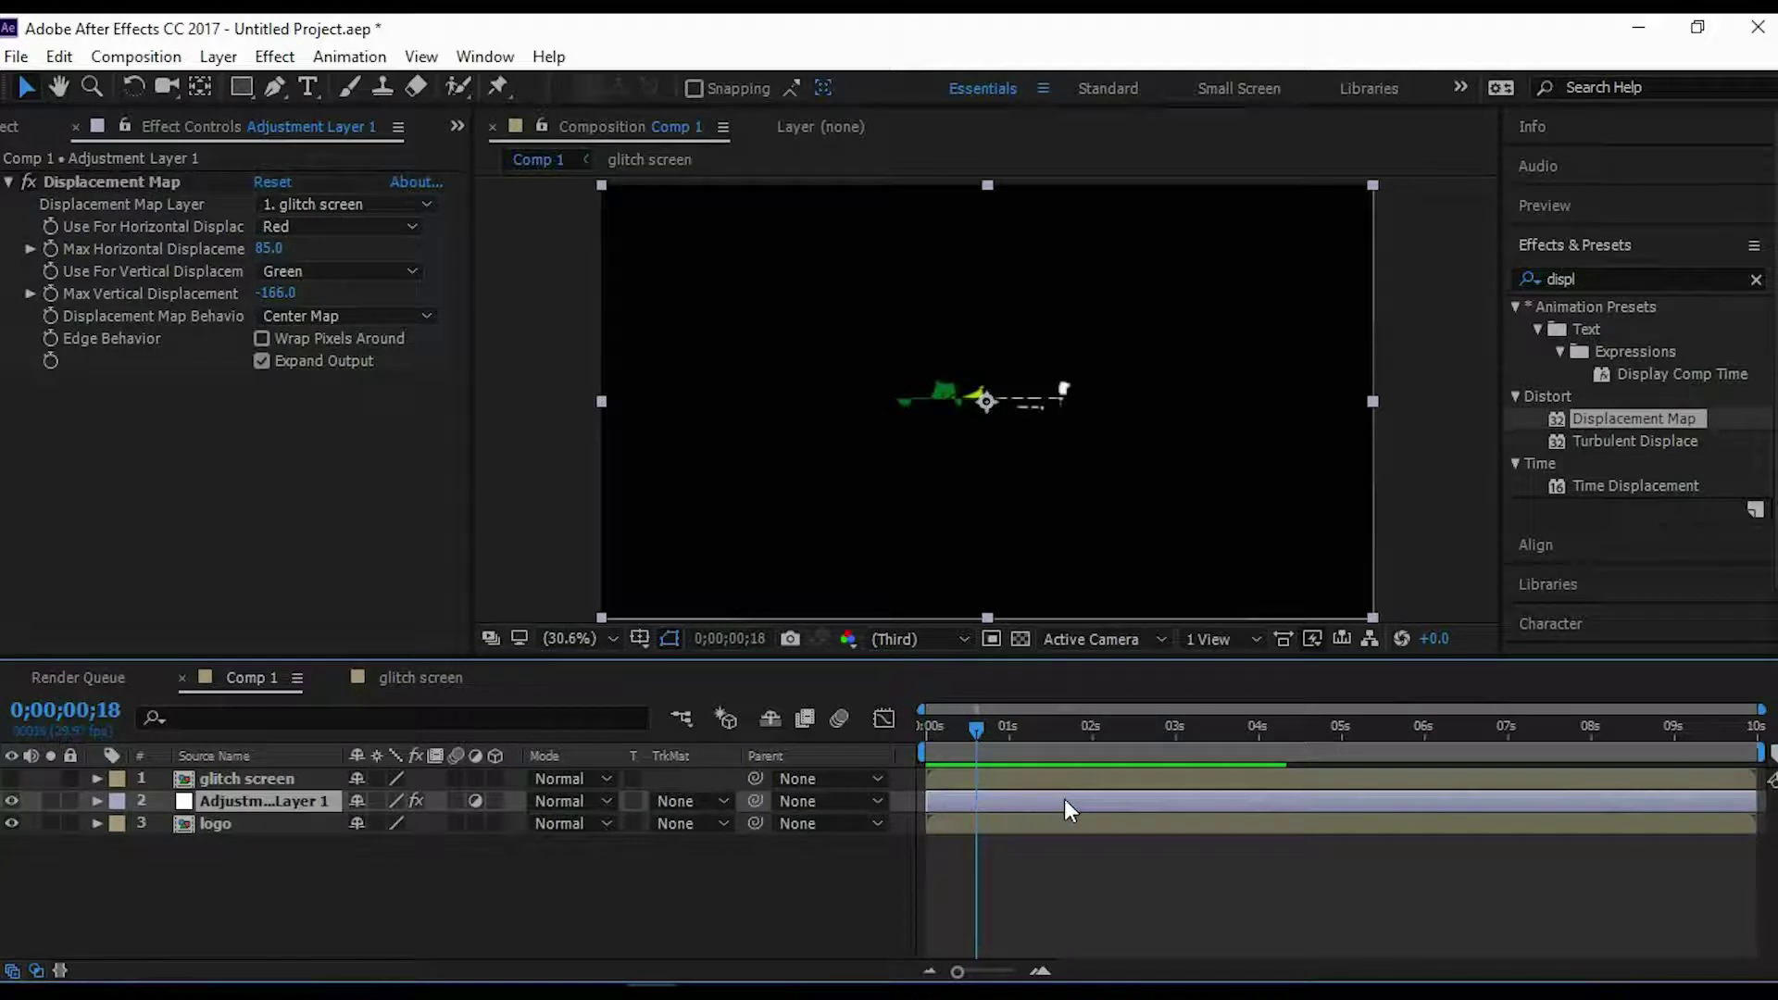
{"action": "key", "text": "ctrl+shift+d"}
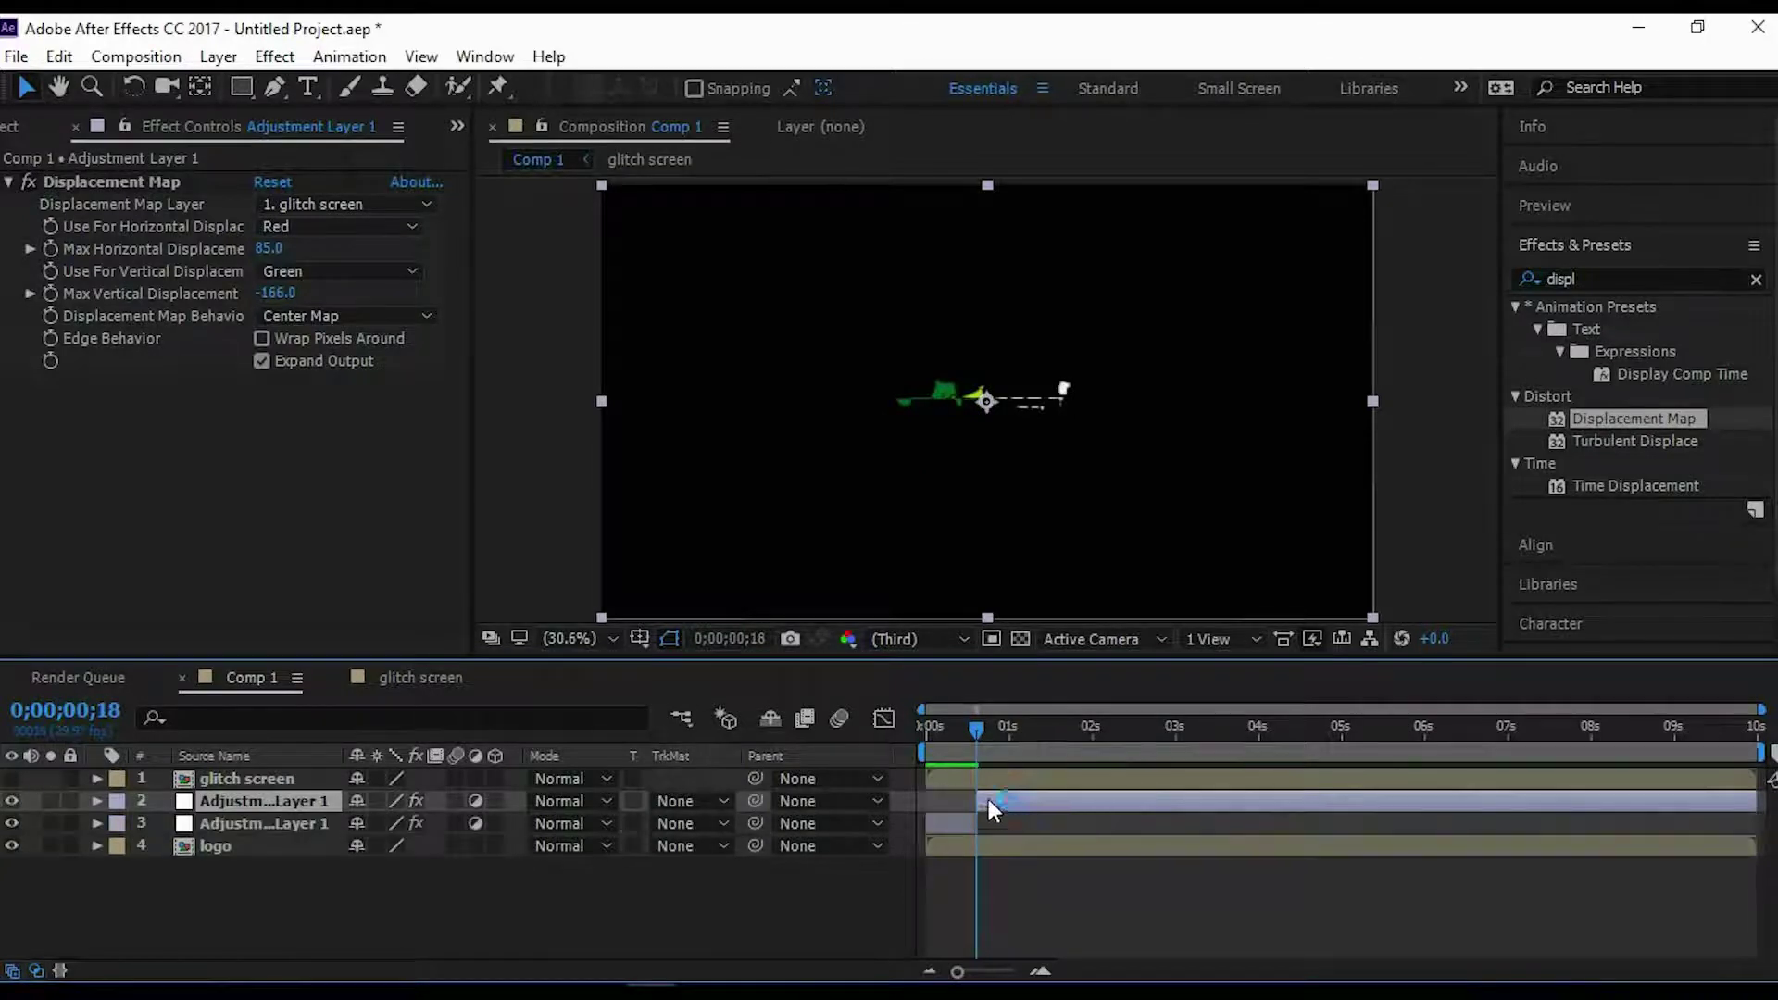
{"action": "mouse_move", "coordinate": [976, 729]}
{"action": "left_mouse_down"}
{"action": "mouse_move", "coordinate": [917, 752]}
{"action": "mouse_move", "coordinate": [1000, 750]}
{"action": "left_mouse_up"}
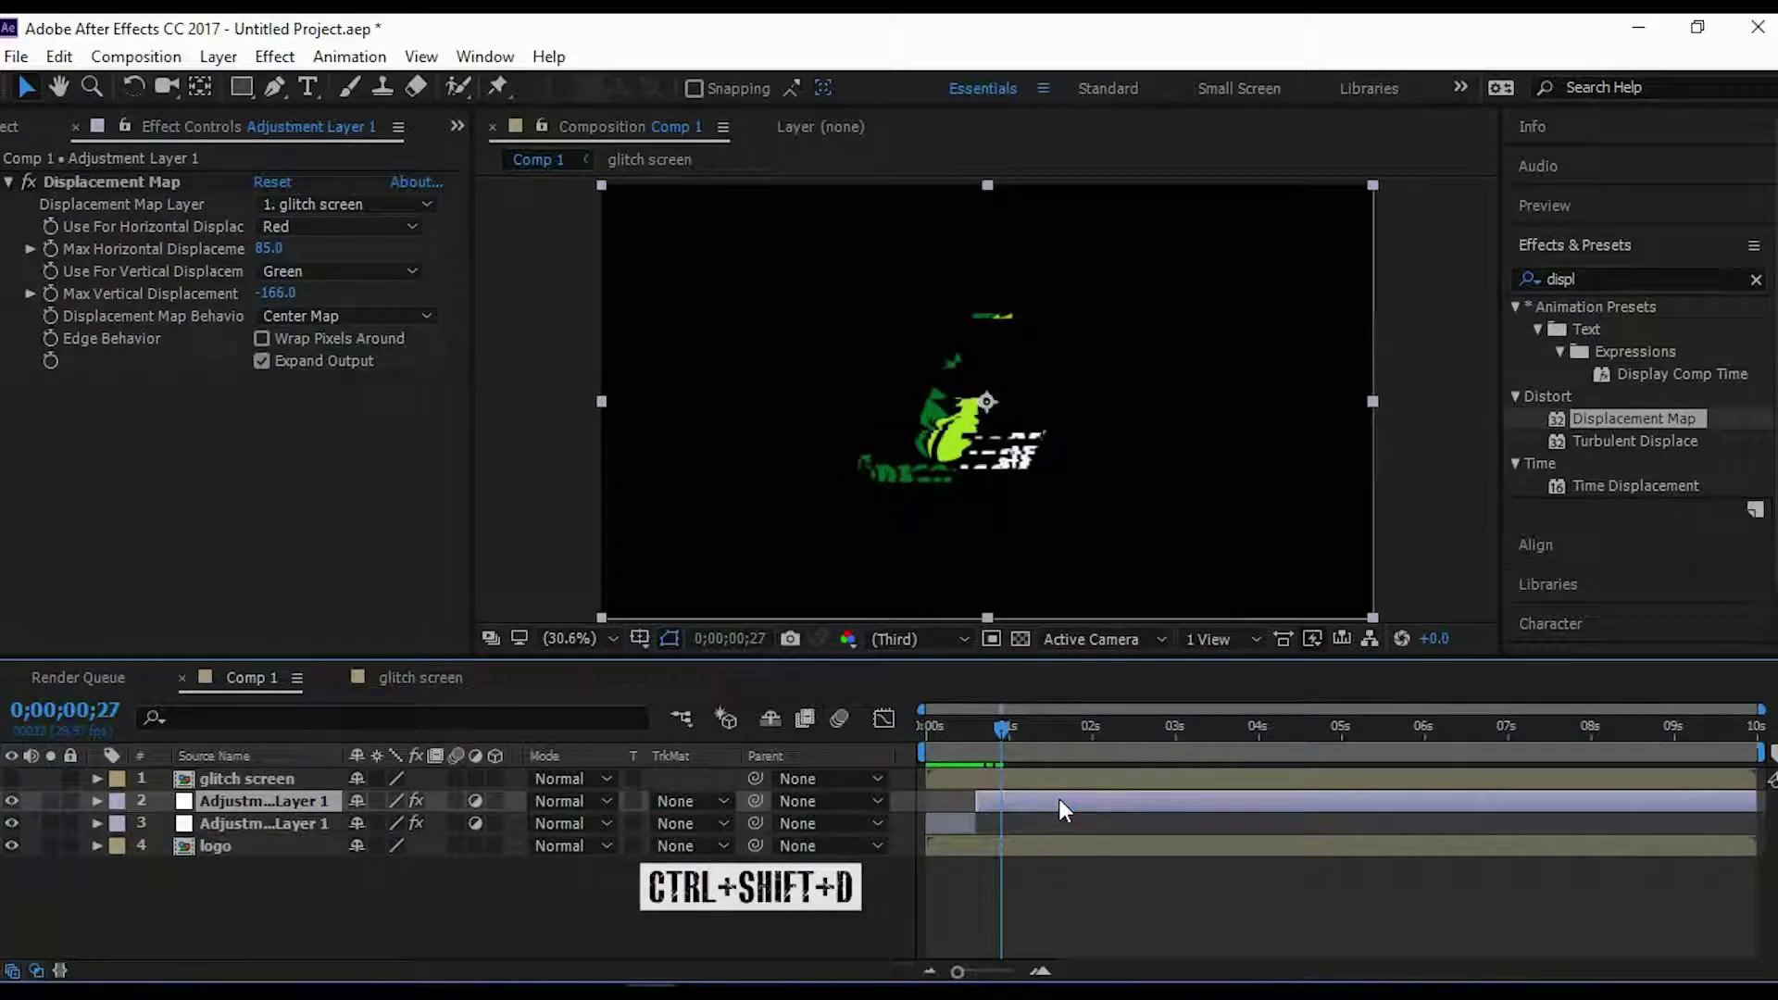
{"action": "key", "text": "Delete"}
{"action": "key", "text": "space"}
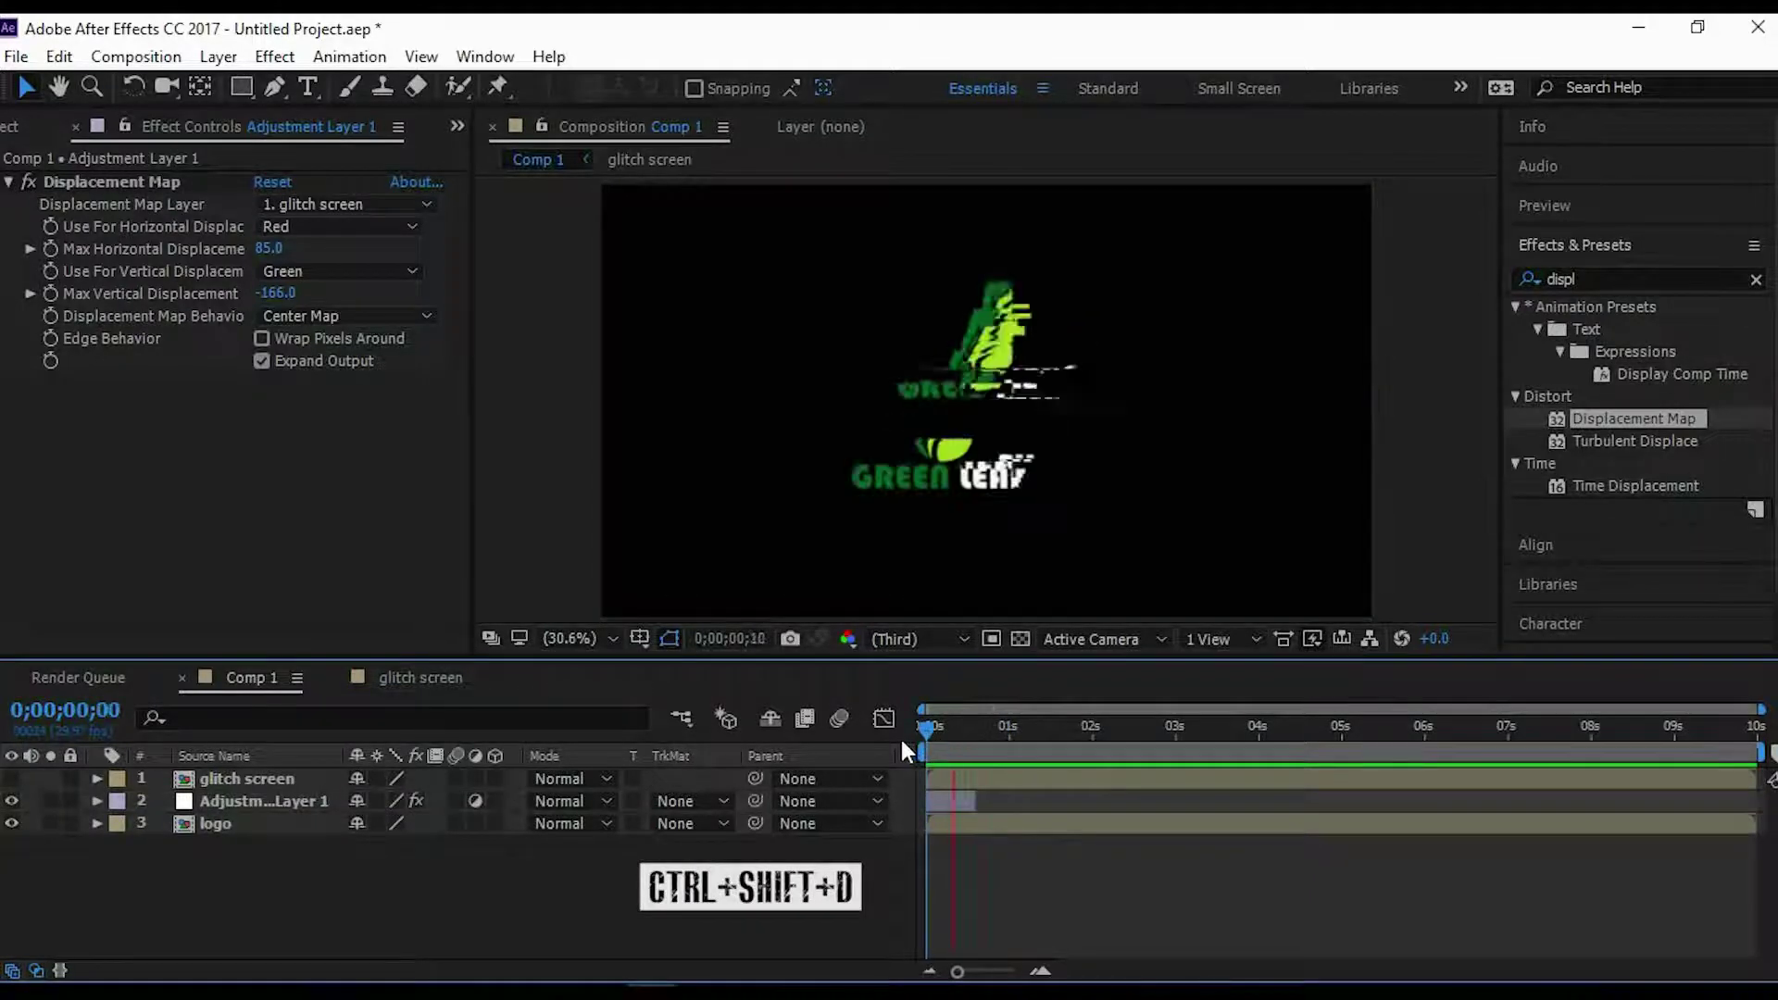
{"action": "left_click_drag", "start_coordinate": [1002, 737], "coordinate": [904, 734]}
{"action": "key", "text": "space"}
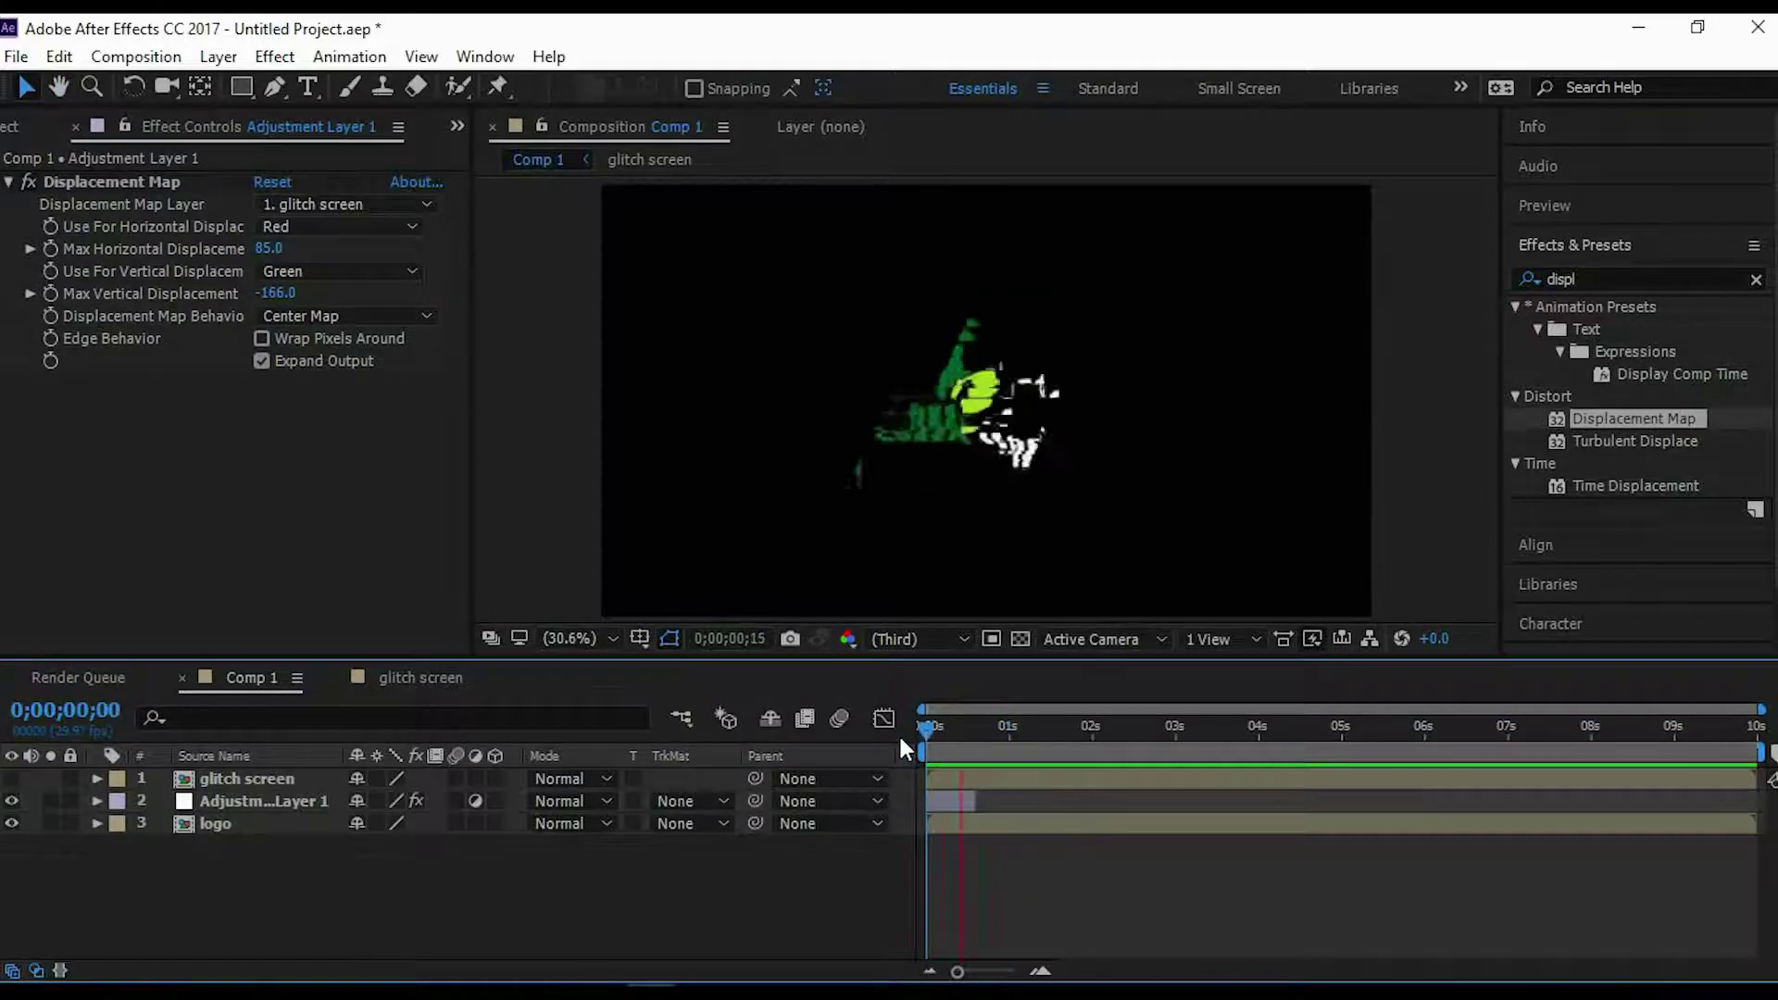
Duplicate the short adjustment layer, move the copy so it starts at about 1 second, and preview both glitches.
{"action": "left_click", "coordinate": [942, 802]}
{"action": "key", "text": "ctrl+d"}
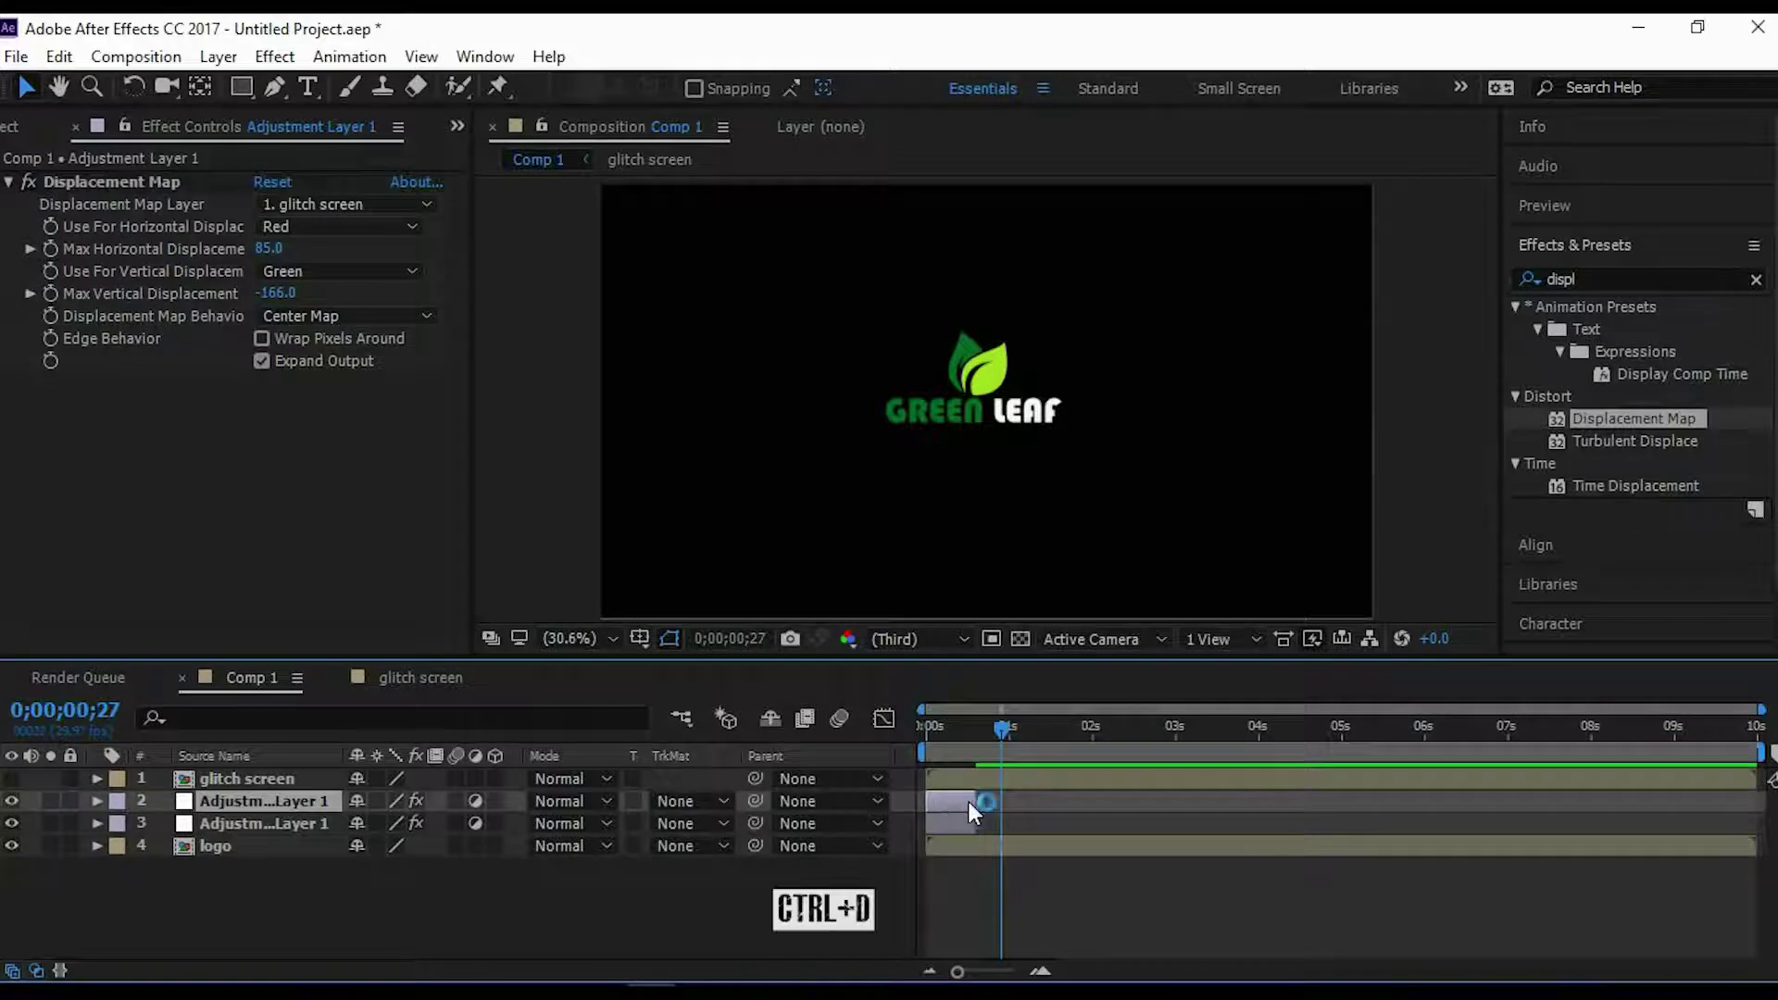
{"action": "left_click_drag", "start_coordinate": [968, 811], "coordinate": [1026, 804]}
{"action": "left_click_drag", "start_coordinate": [997, 741], "coordinate": [875, 742]}
{"action": "key", "text": "space"}
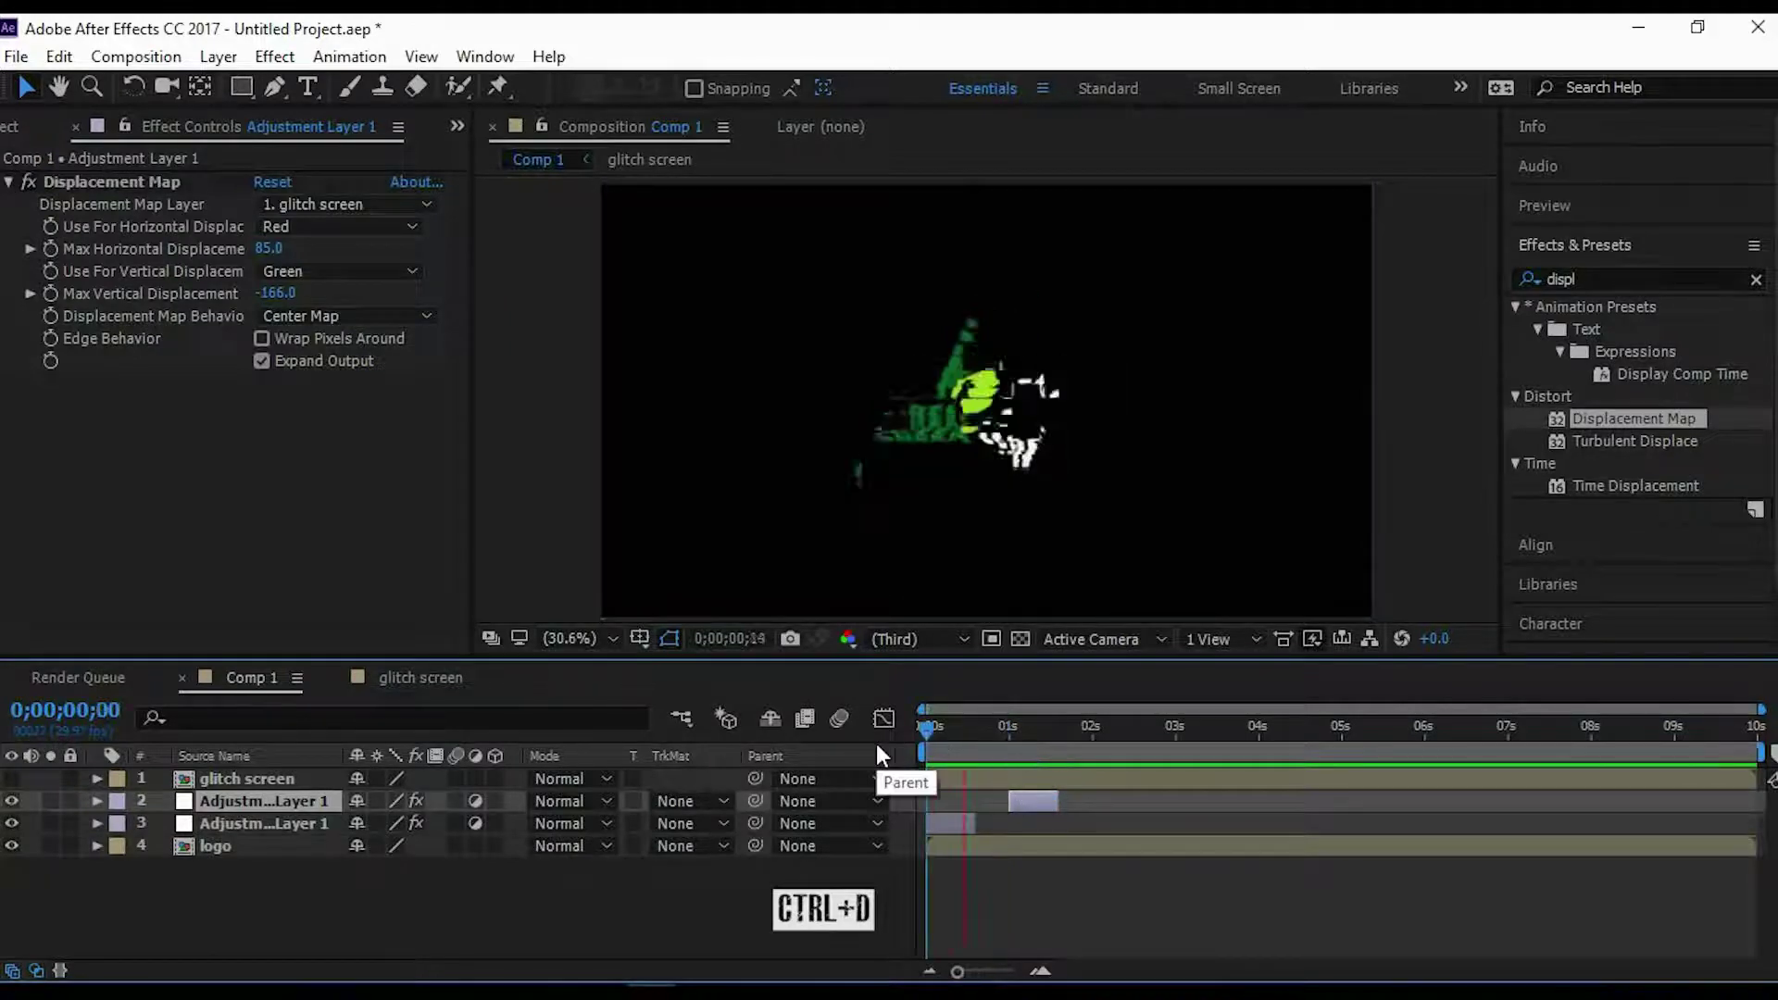
Set the second adjustment clip's maximum horizontal displacement to -169 and maximum vertical displacement to -19.
{"action": "left_click", "coordinate": [1085, 752]}
{"action": "left_click_drag", "start_coordinate": [1069, 730], "coordinate": [1039, 733]}
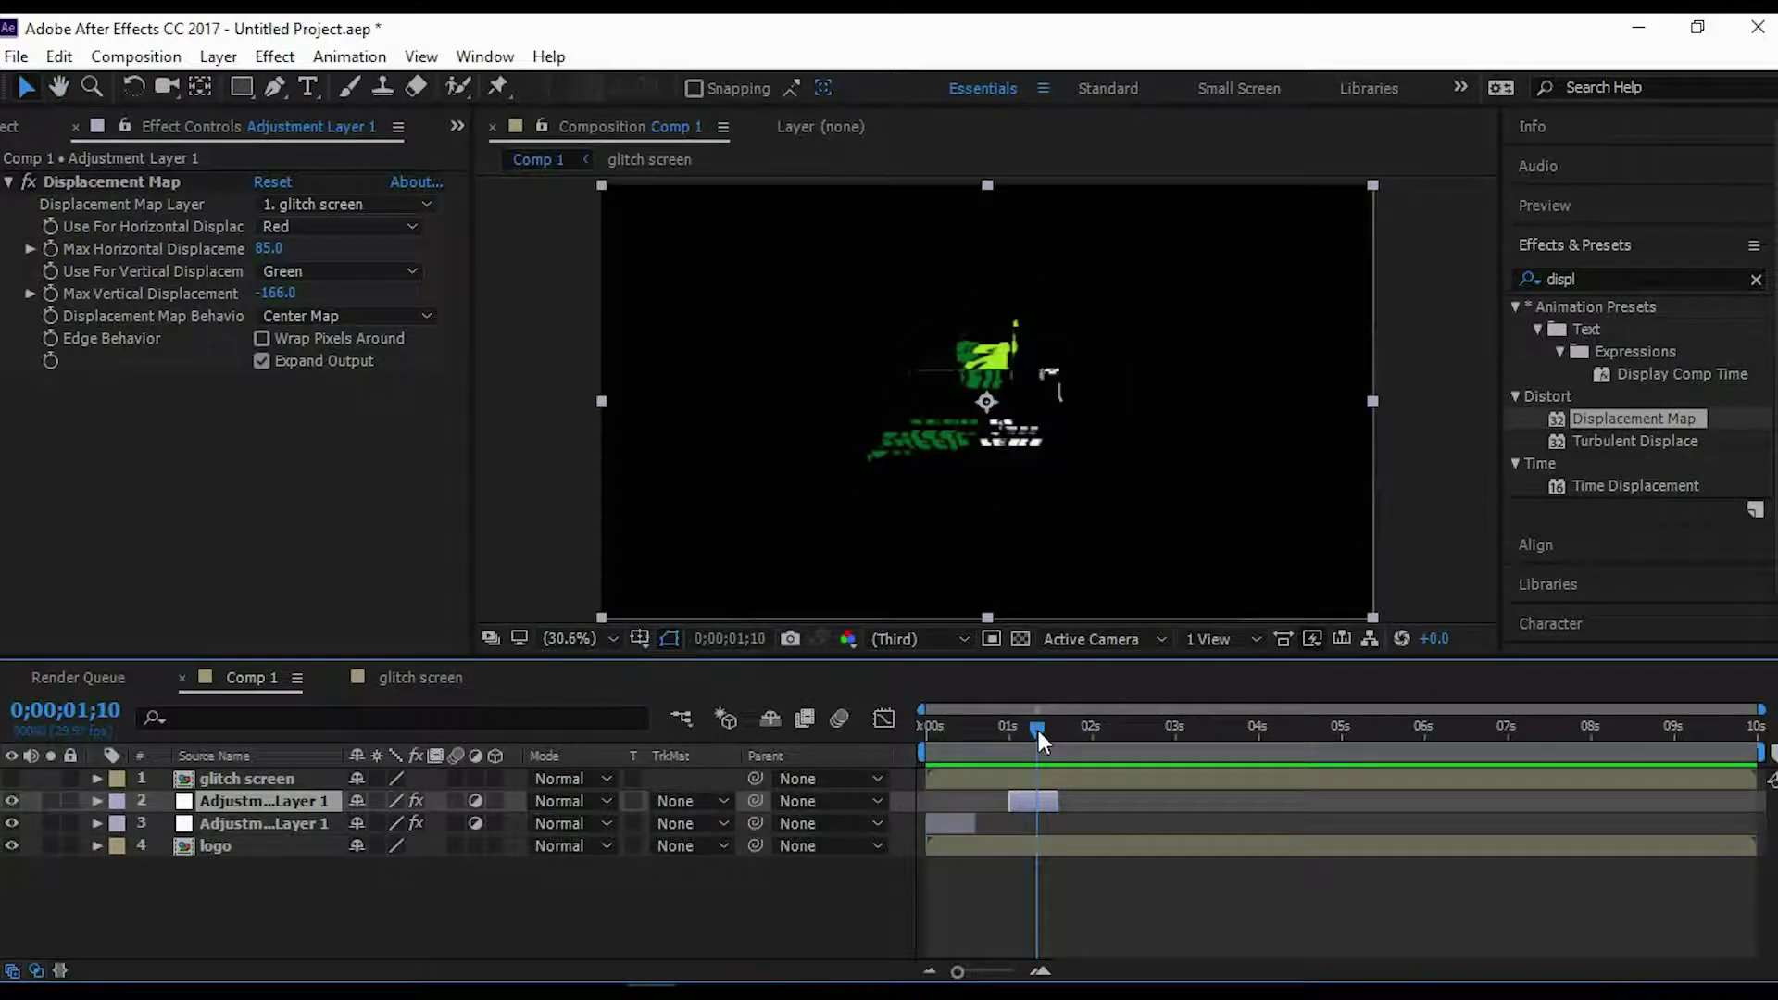
{"action": "left_click_drag", "start_coordinate": [271, 248], "coordinate": [366, 292]}
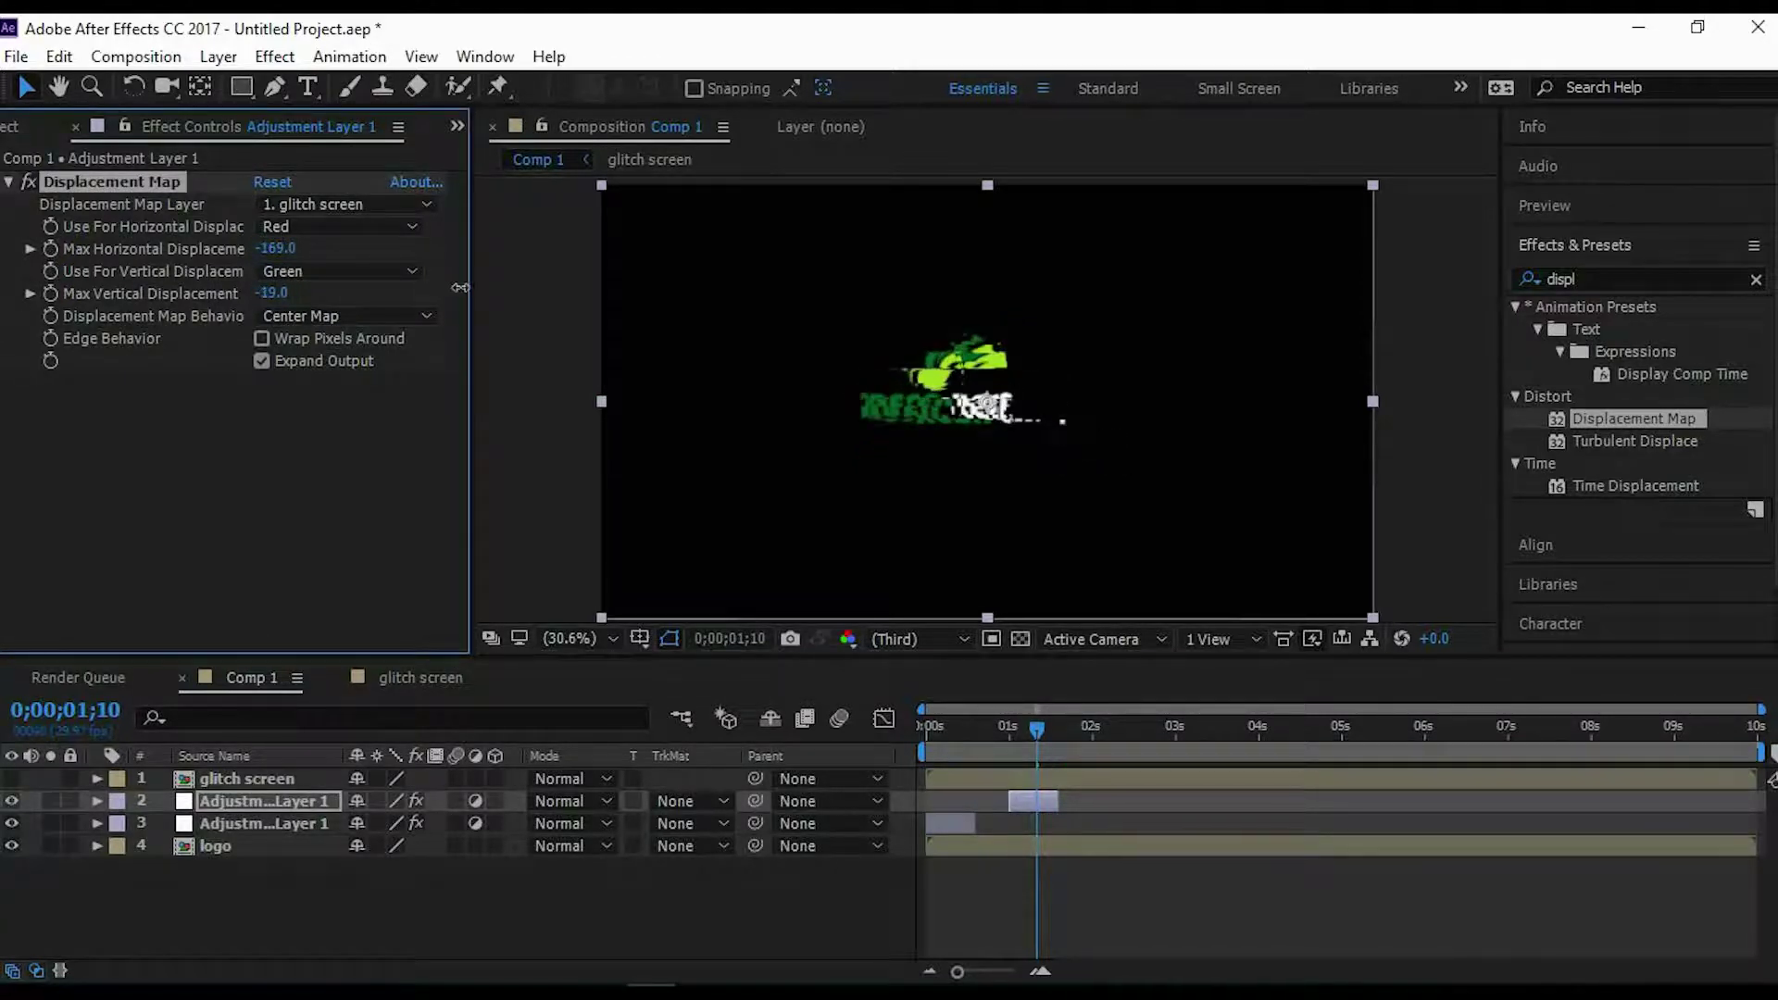
{"action": "left_click_drag", "start_coordinate": [1035, 729], "coordinate": [953, 741]}
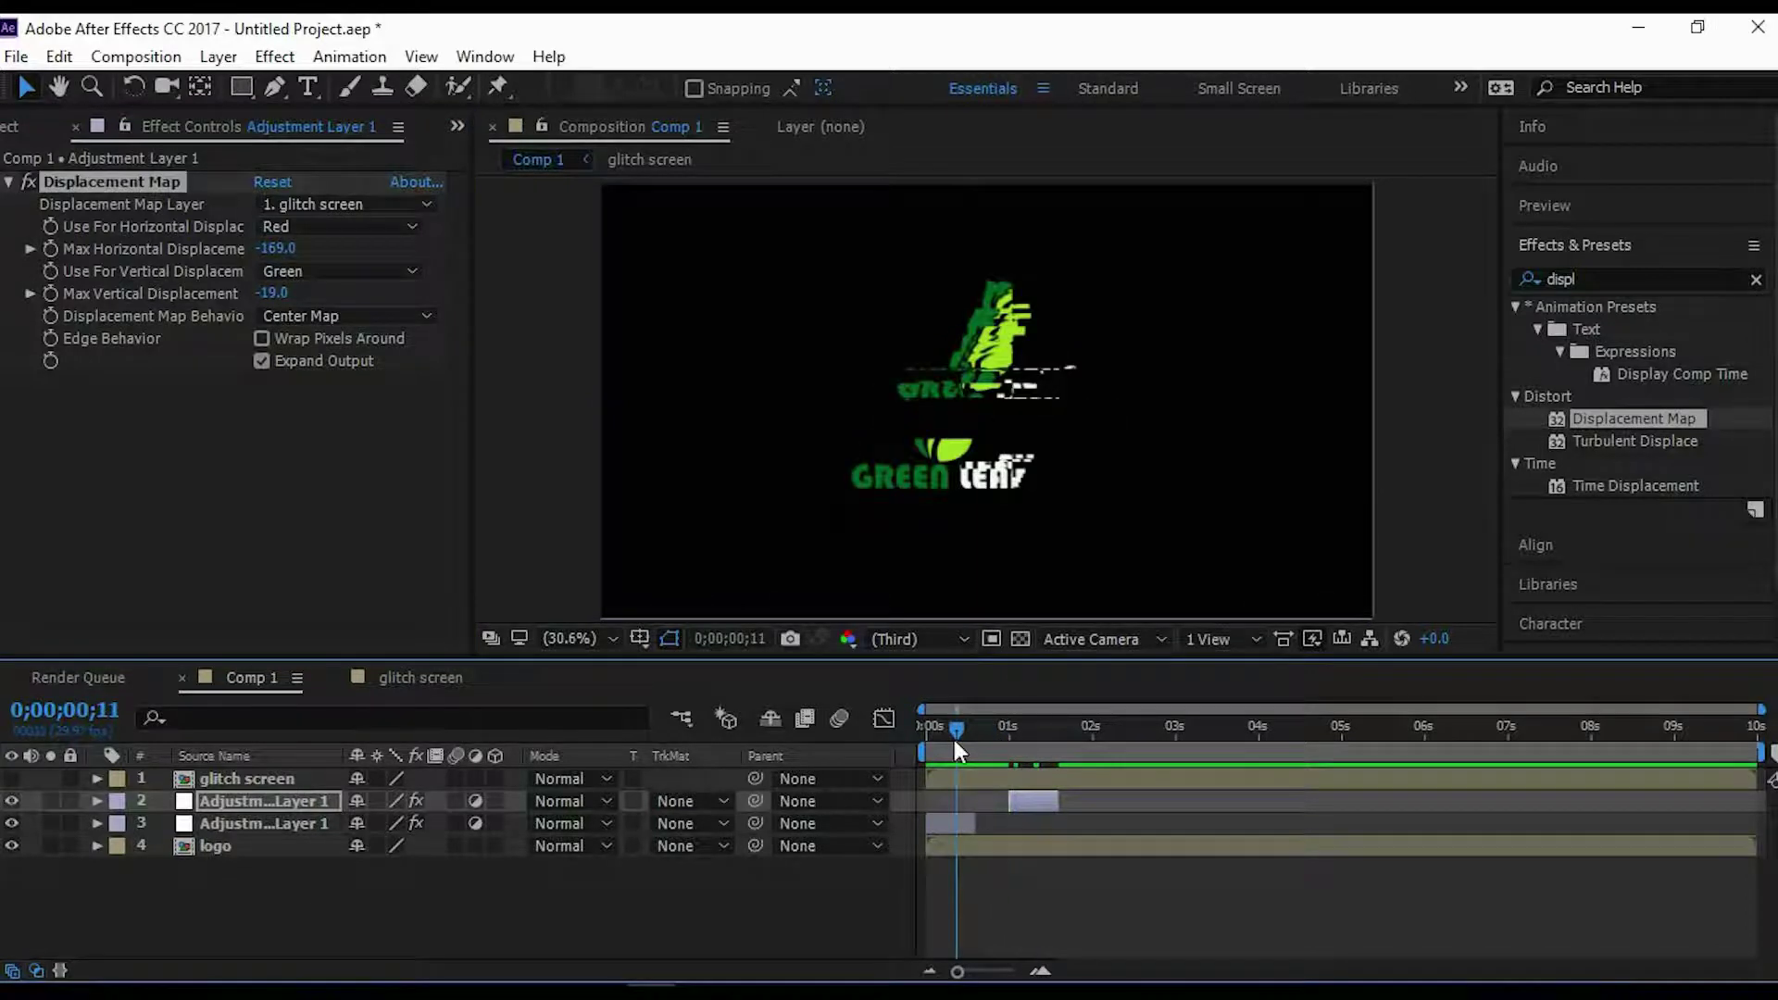
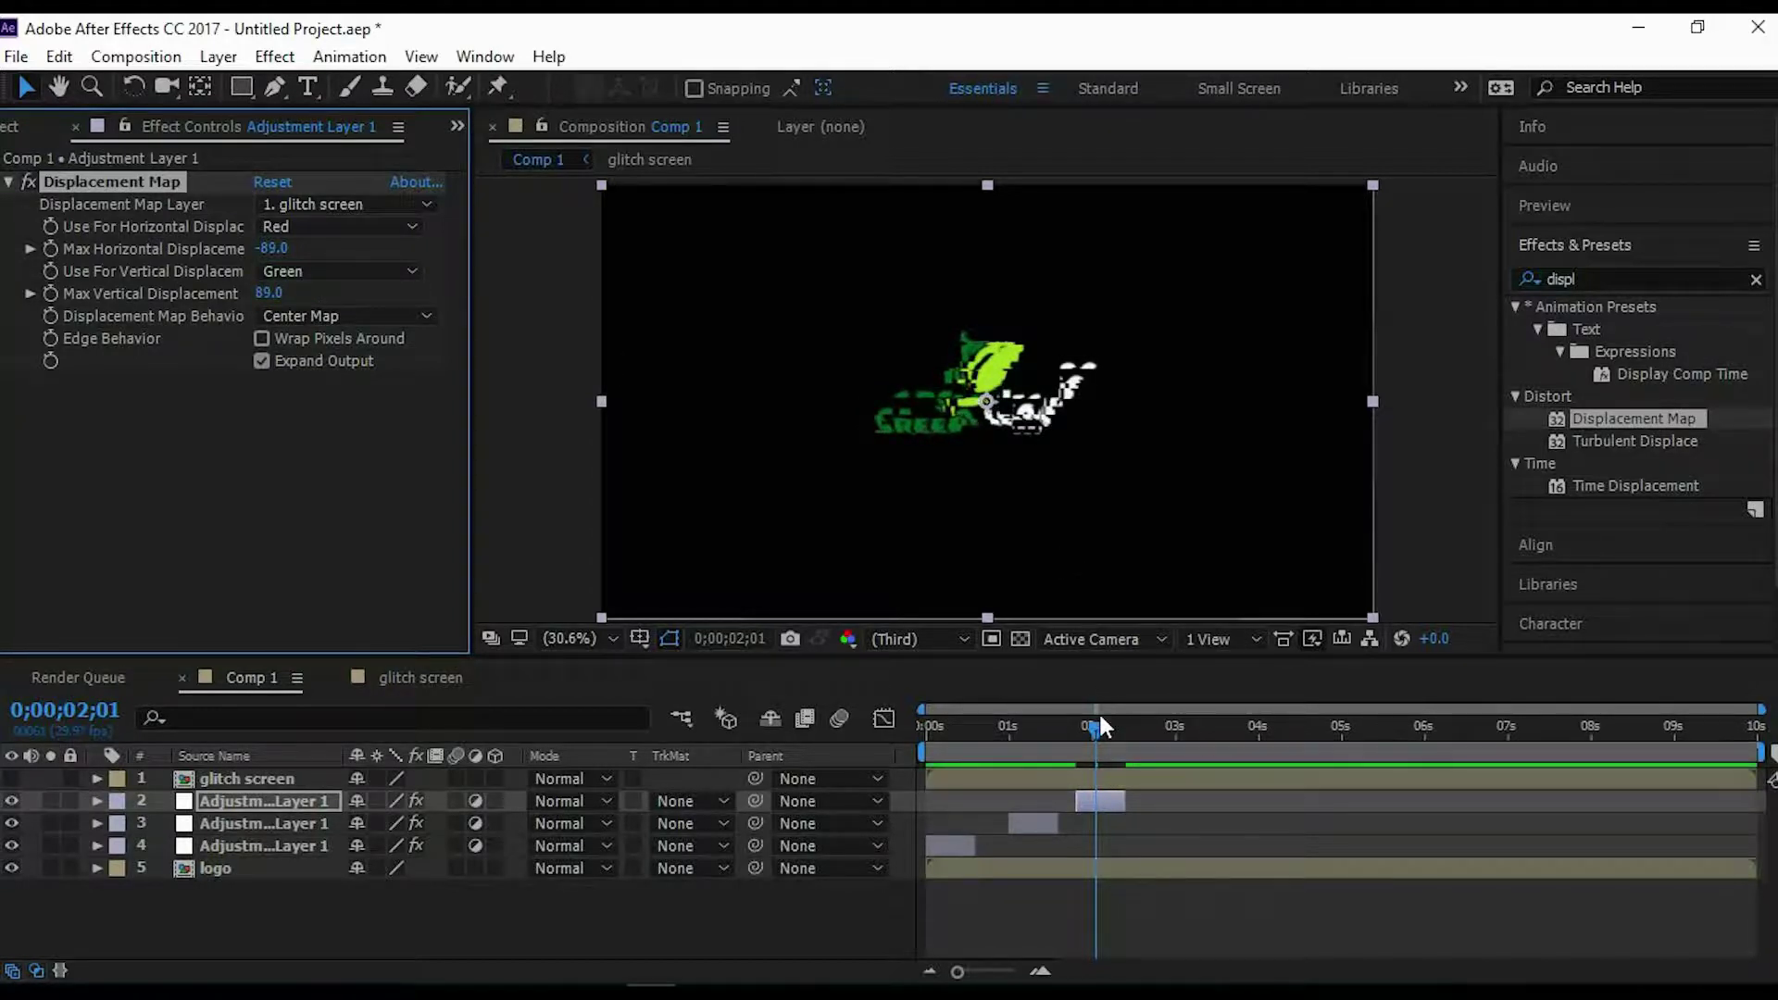
Duplicate the third adjustment clip three times and stagger the copies to start at about 2.7, 3.5 and 4.4 seconds.
{"action": "left_click_drag", "start_coordinate": [1102, 727], "coordinate": [1174, 727]}
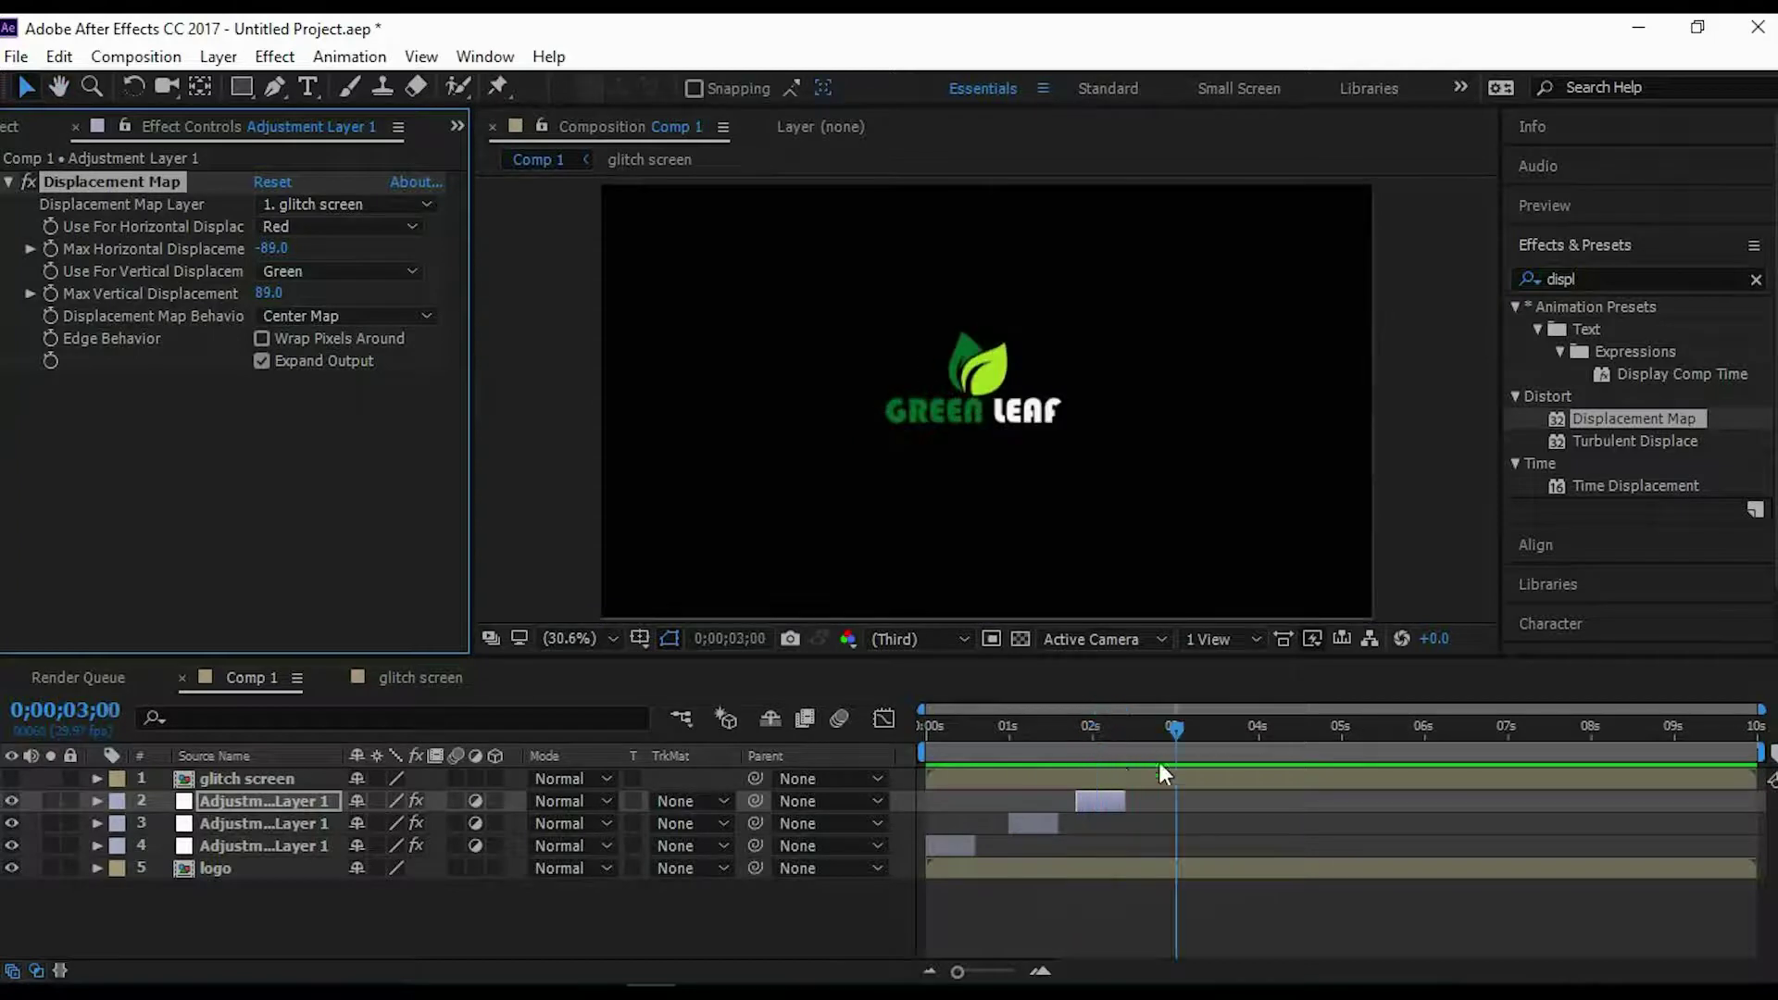
{"action": "left_click", "coordinate": [1102, 799]}
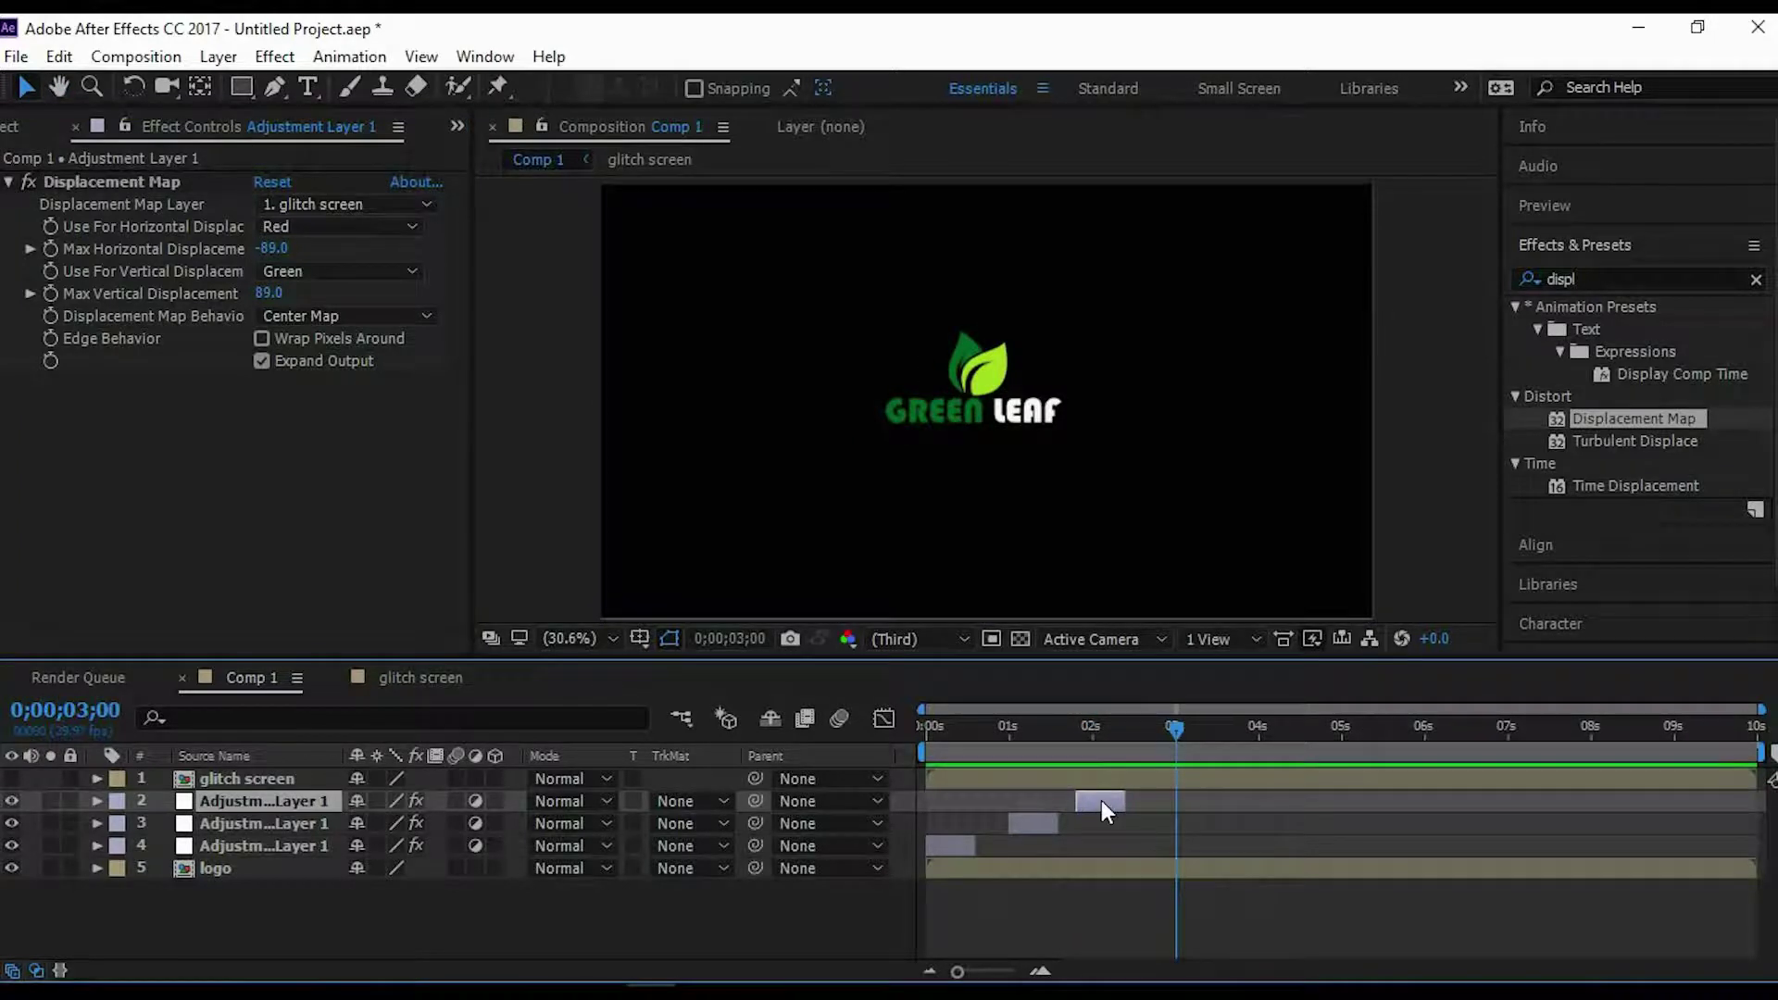
{"action": "key", "text": "ctrl+d"}
{"action": "left_click_drag", "start_coordinate": [1119, 802], "coordinate": [1317, 792]}
{"action": "key", "text": "ctrl+d"}
{"action": "key", "text": "ctrl+d"}
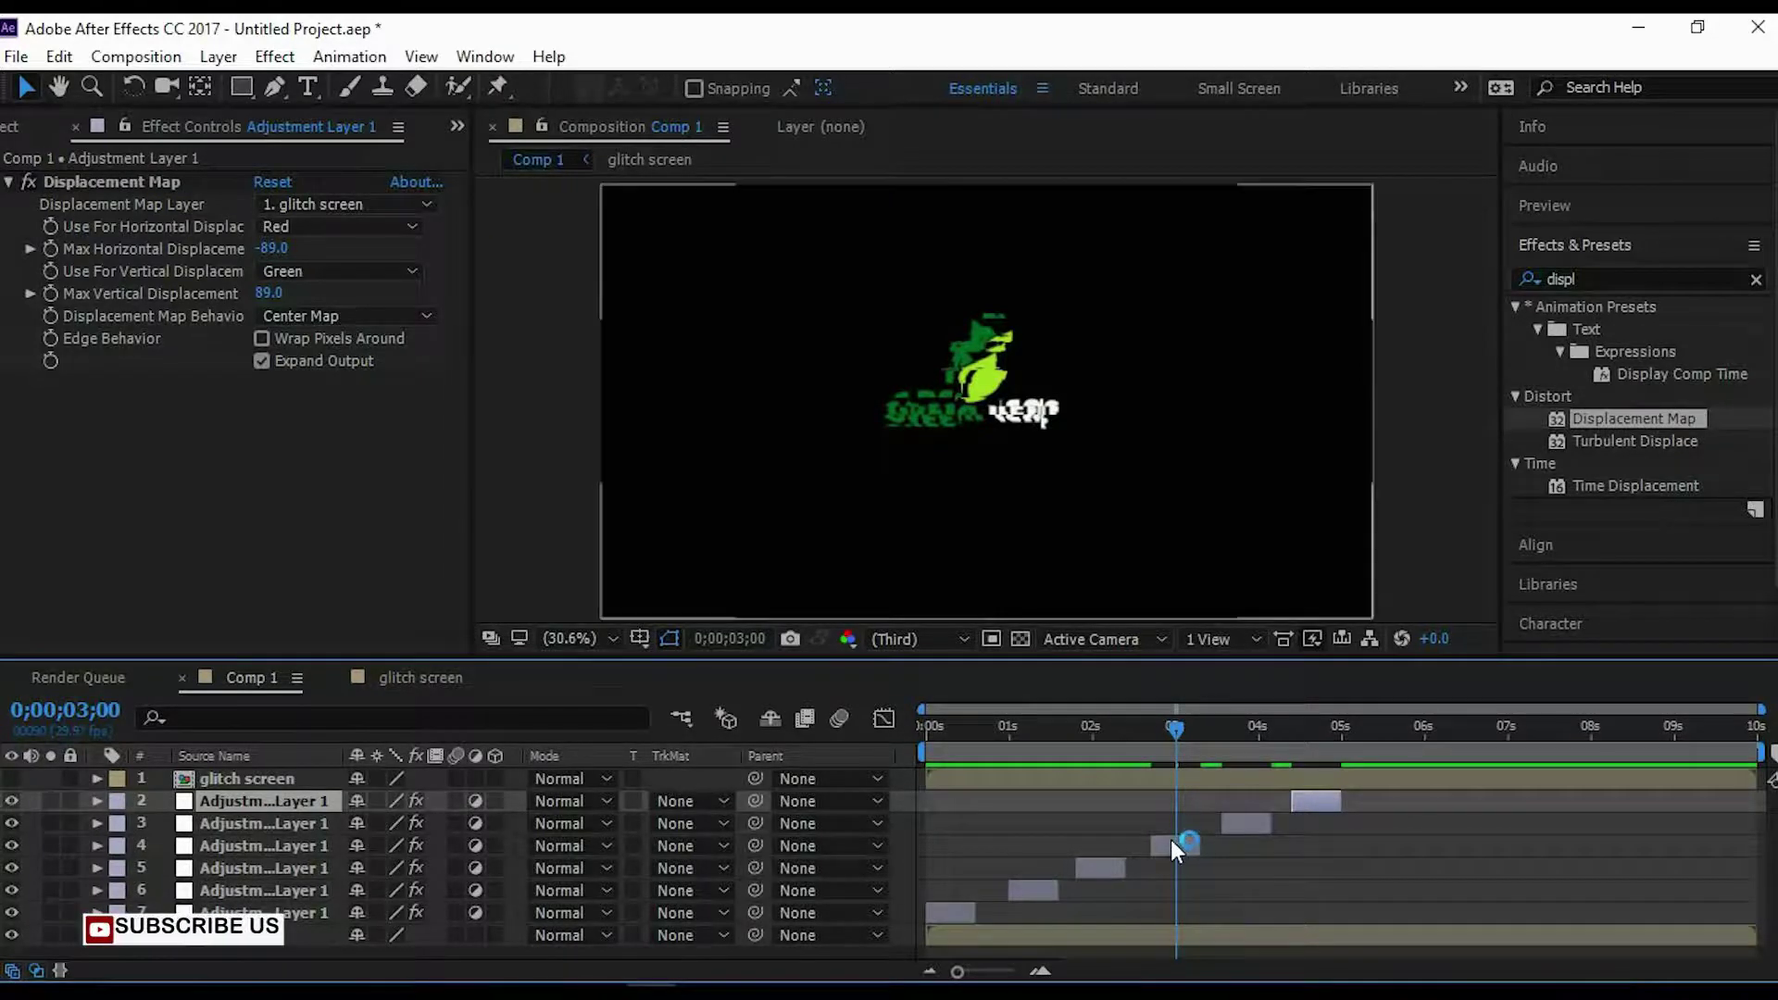
Set the fourth adjustment clip's maximum displacement to 122 horizontal and -60 vertical, and the fifth's to 797 horizontal with a much stronger vertical displacement.
{"action": "left_click", "coordinate": [1170, 839]}
{"action": "left_click_drag", "start_coordinate": [1174, 724], "coordinate": [1248, 742]}
{"action": "left_click", "coordinate": [1233, 825]}
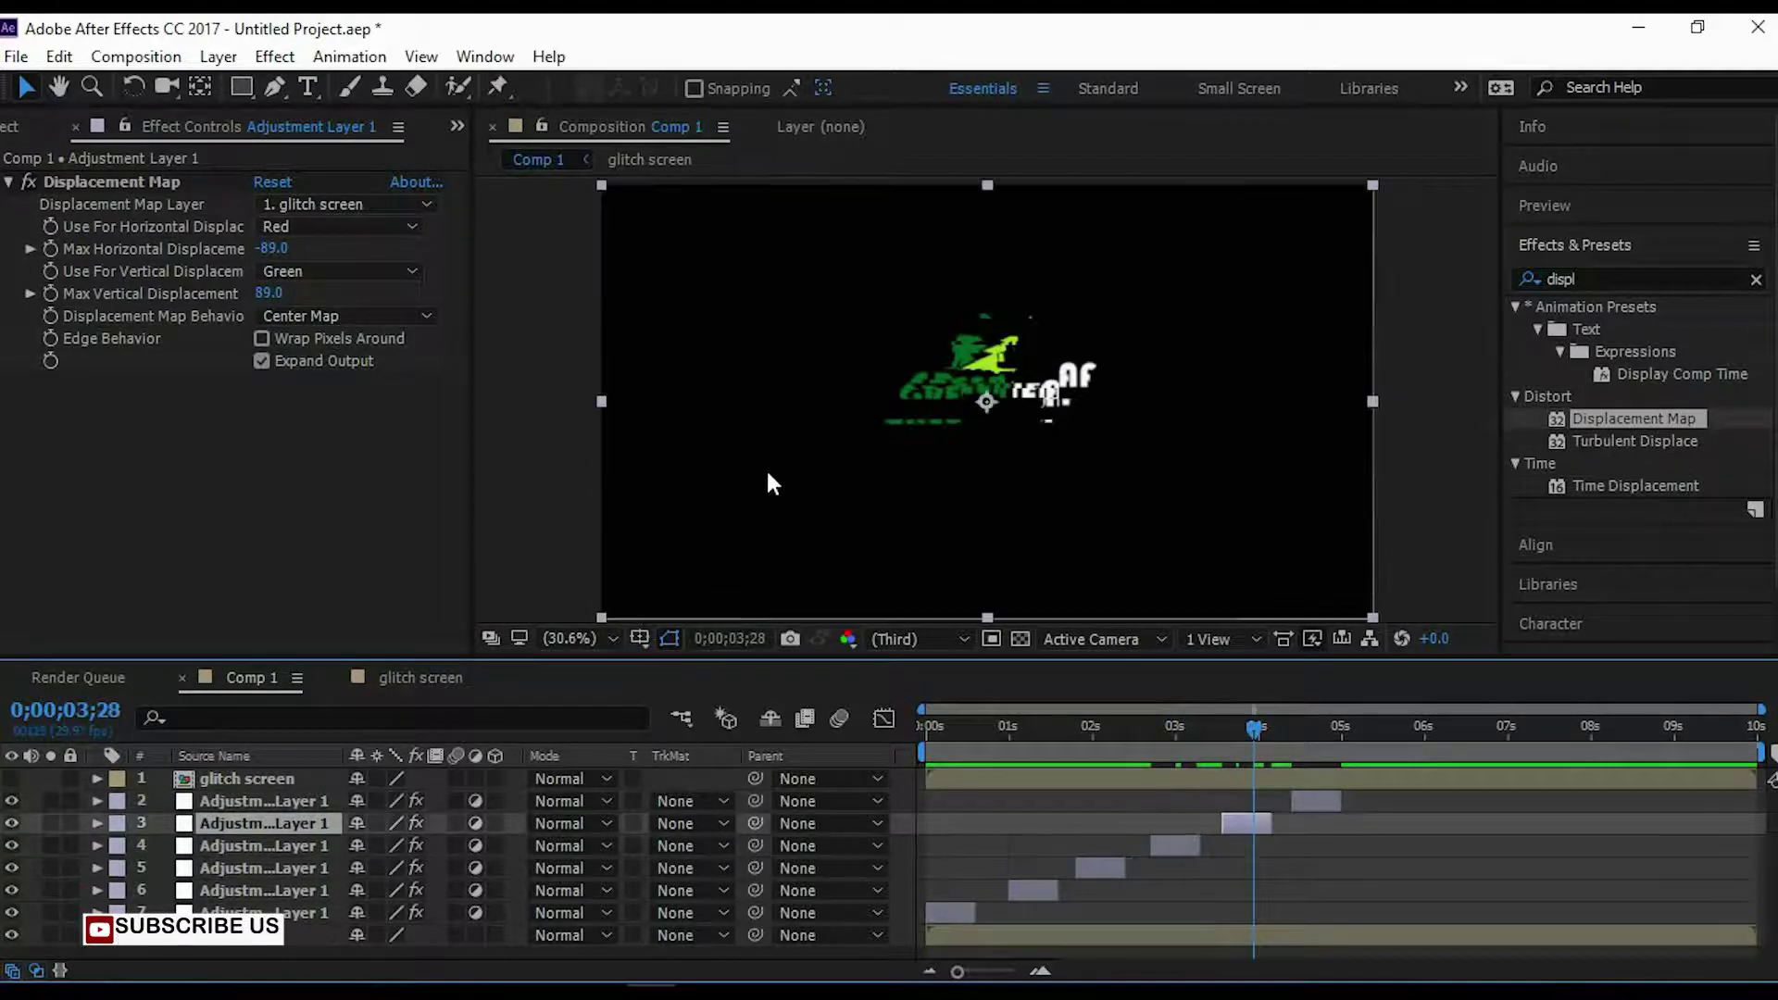
{"action": "left_click", "coordinate": [451, 271]}
{"action": "left_click_drag", "start_coordinate": [451, 270], "coordinate": [1471, 286]}
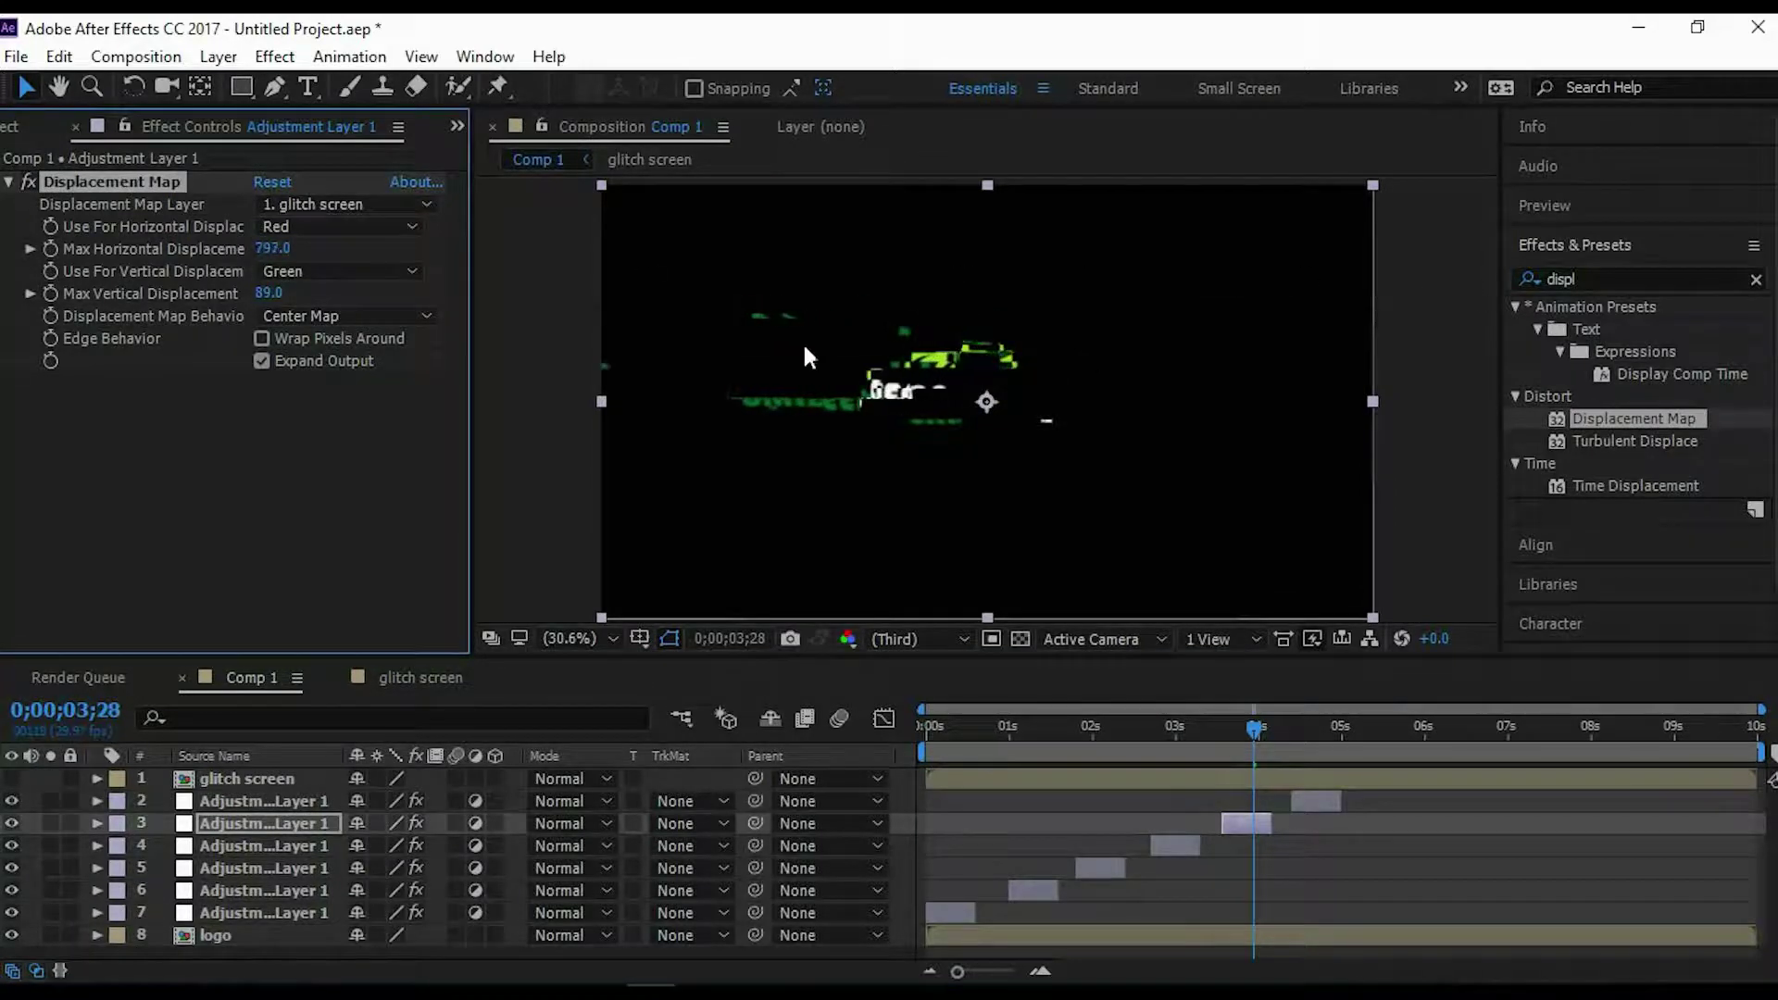
{"action": "left_click_drag", "start_coordinate": [378, 304], "coordinate": [568, 314]}
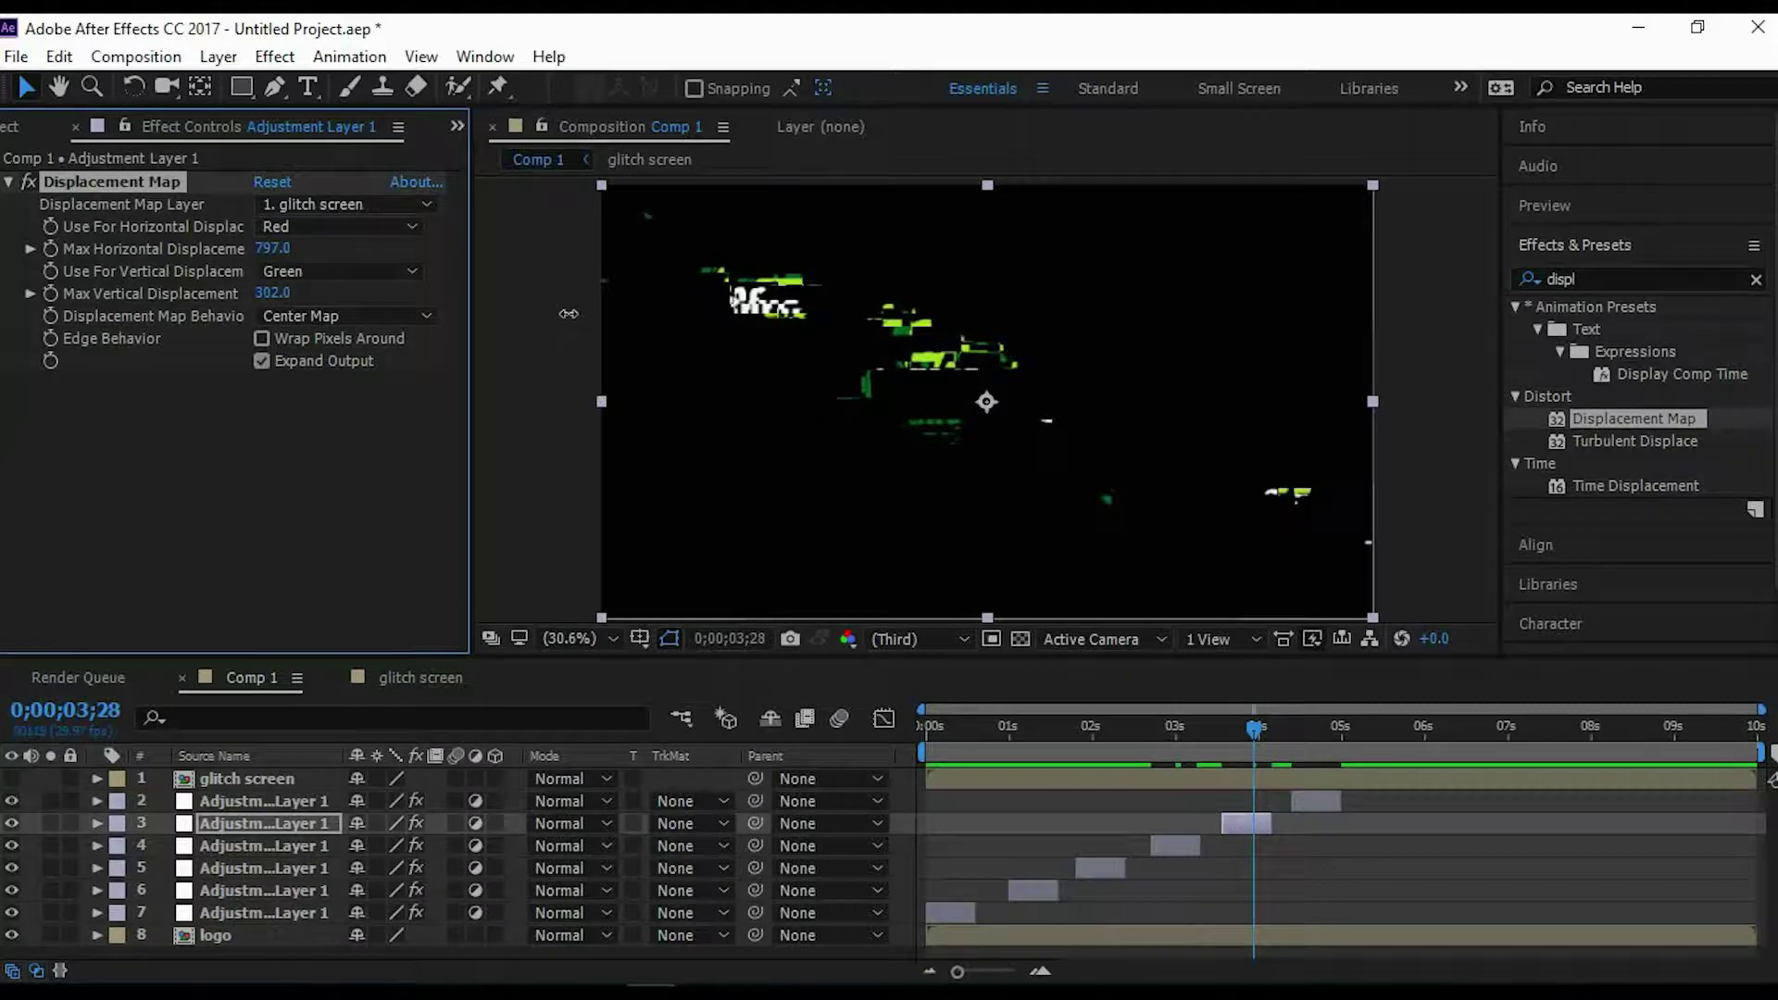
Set the last adjustment clip's maximum vertical displacement to -86 and maximum horizontal displacement to -119, and preview the whole glitch sequence.
{"action": "left_click_drag", "start_coordinate": [1348, 728], "coordinate": [1315, 724]}
{"action": "left_click", "coordinate": [1315, 800]}
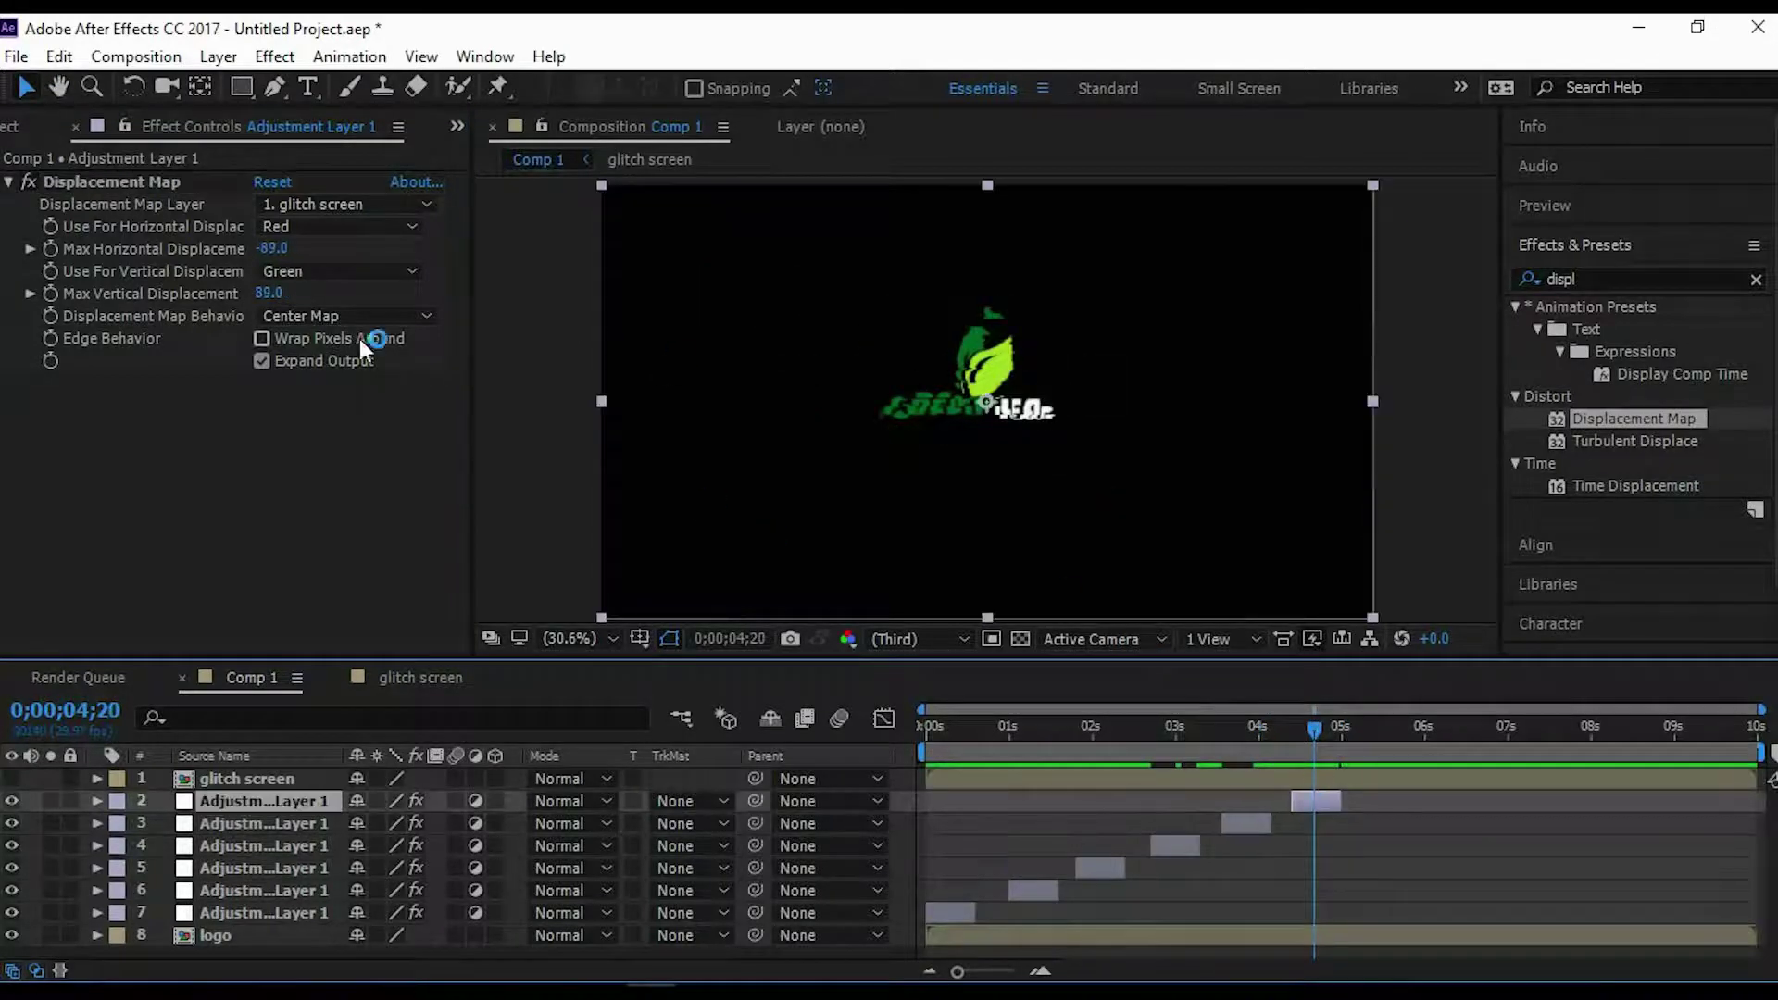
{"action": "left_click_drag", "start_coordinate": [269, 294], "coordinate": [125, 378]}
{"action": "left_click_drag", "start_coordinate": [263, 248], "coordinate": [232, 251]}
{"action": "key", "text": "space"}
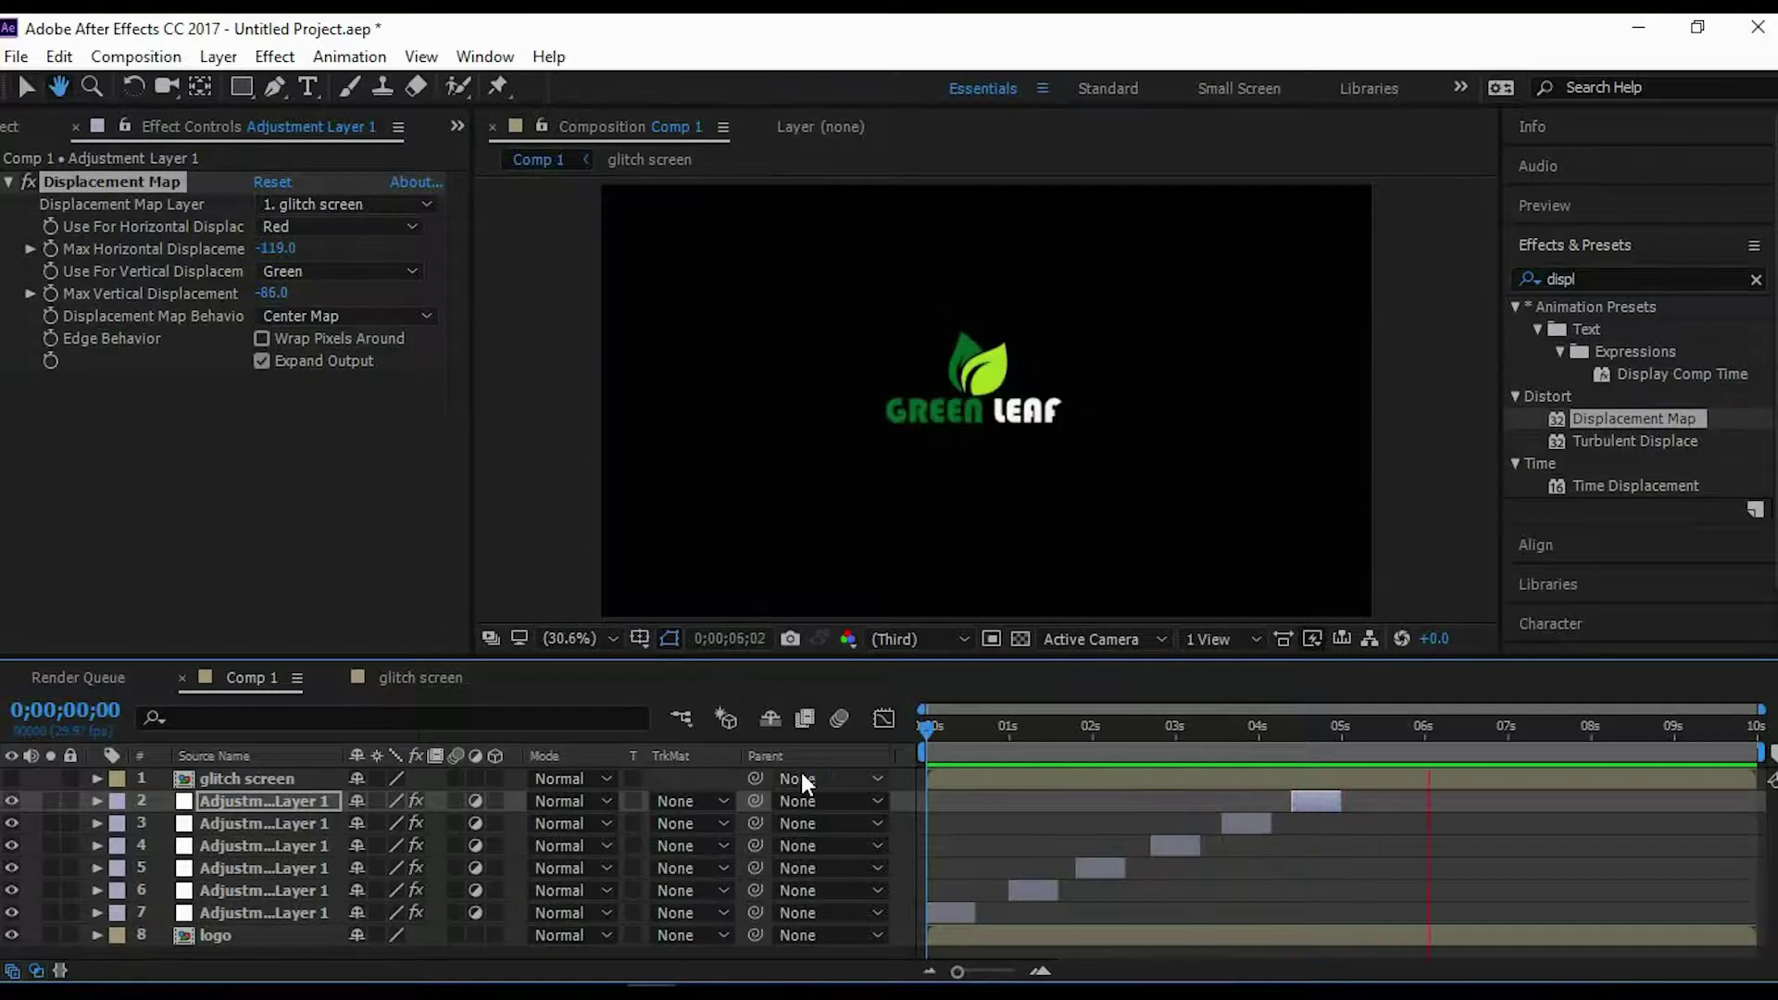
{"action": "key", "text": "space"}
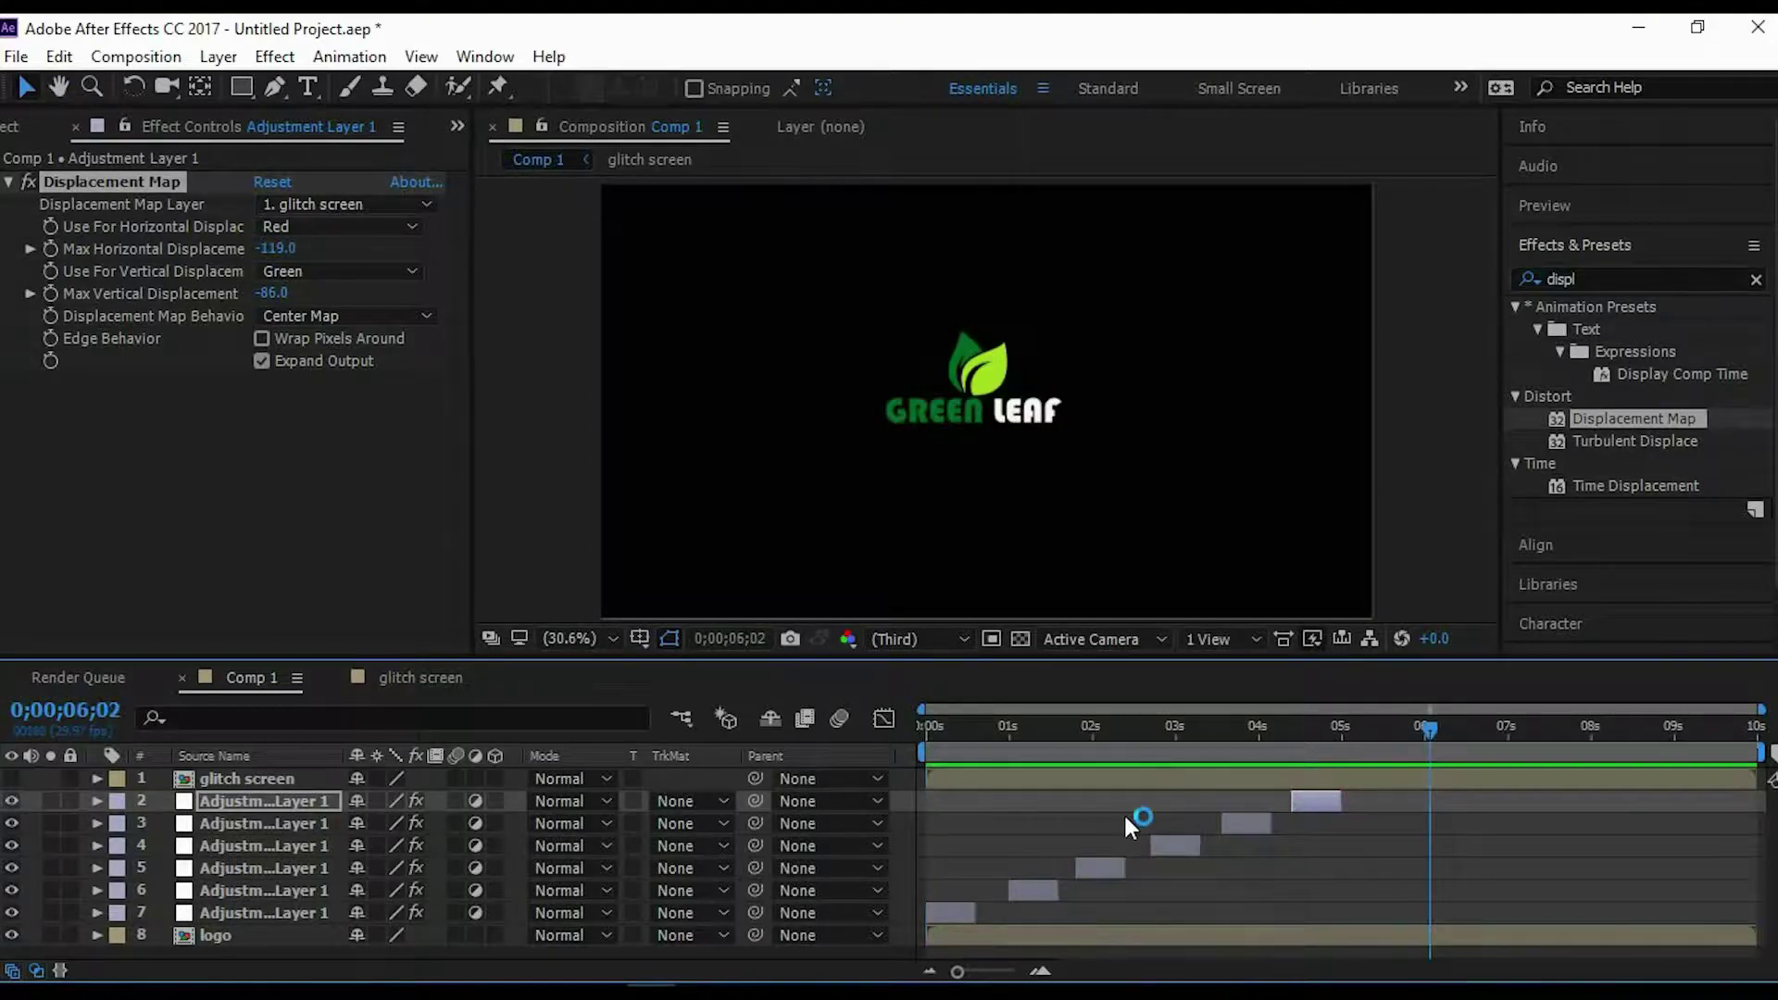
{"action": "left_click_drag", "start_coordinate": [1430, 726], "coordinate": [874, 777]}
{"action": "key", "text": "space"}
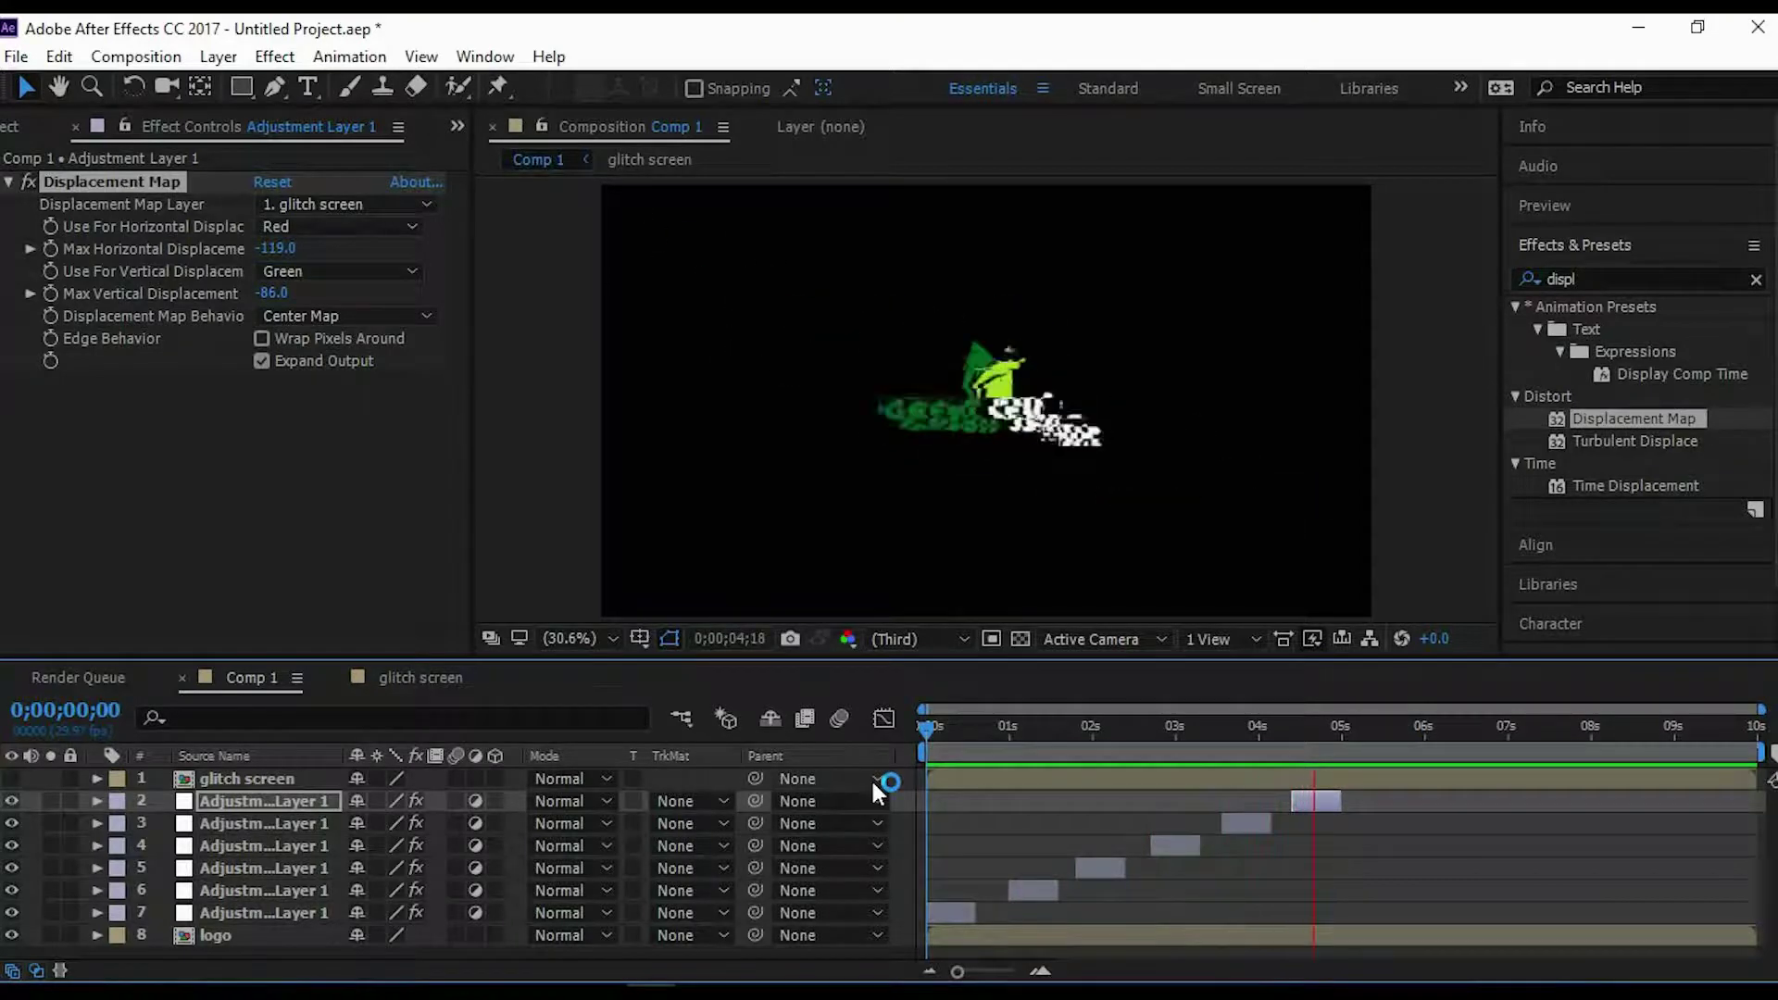
{"action": "key", "text": "space"}
Shift the five later adjustment clips slightly earlier, starting at about 0.8, 1.6, 2.6, 3.4 and 4.2 seconds, and scrub through them.
{"action": "left_click_drag", "start_coordinate": [1021, 892], "coordinate": [1299, 798]}
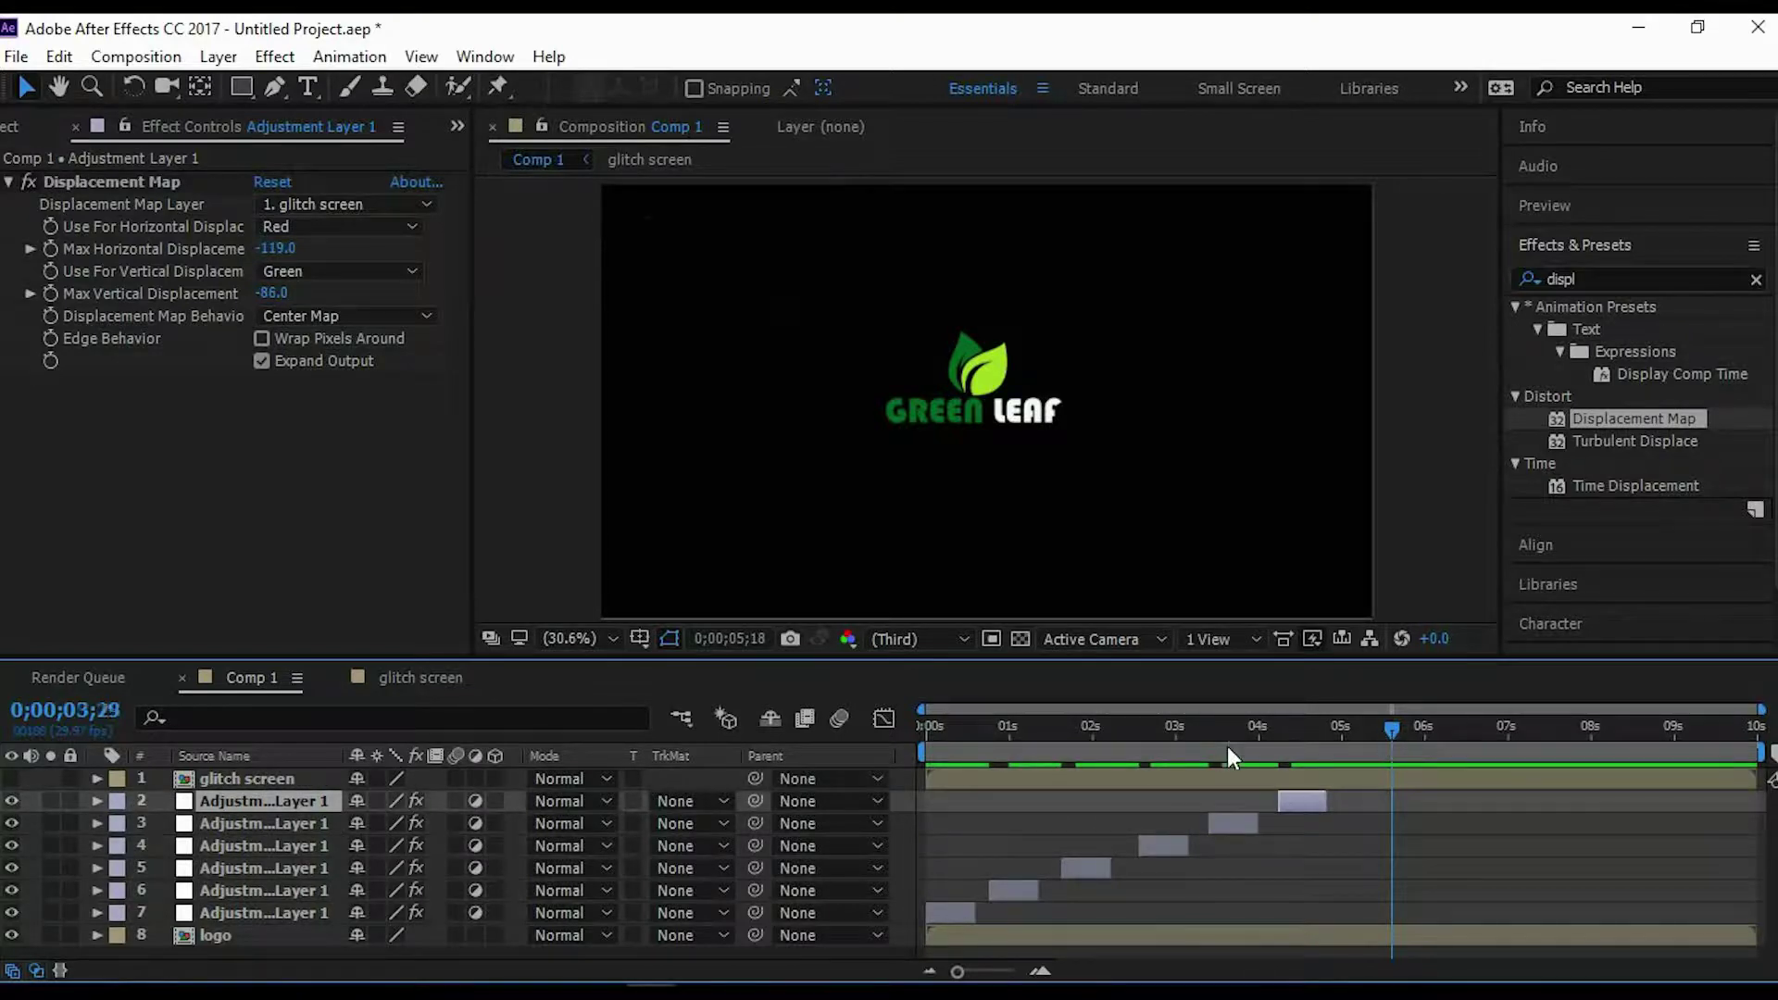
{"action": "left_click", "coordinate": [1026, 764]}
{"action": "left_click", "coordinate": [989, 769]}
{"action": "left_click_drag", "start_coordinate": [1004, 774], "coordinate": [1165, 765]}
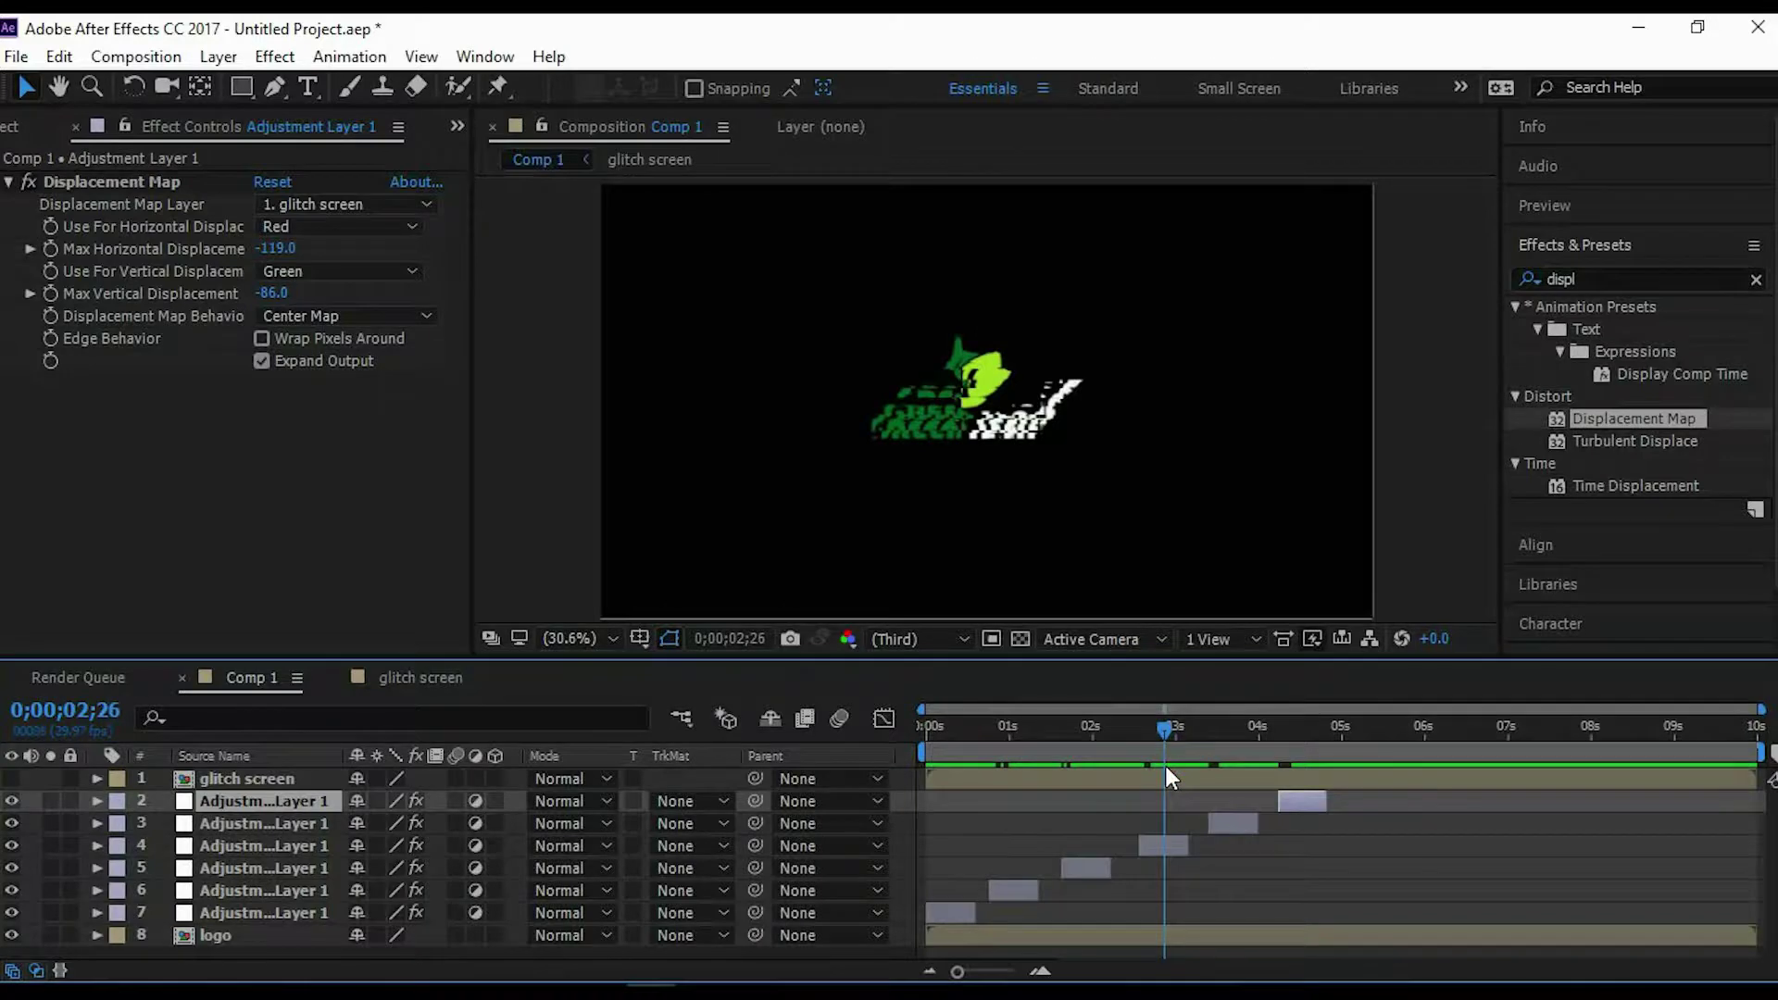
Delete the fourth adjustment clip, move the two following clips to start at about 2.4 and 3.4 seconds, and preview the sequence.
{"action": "left_click", "coordinate": [1158, 850]}
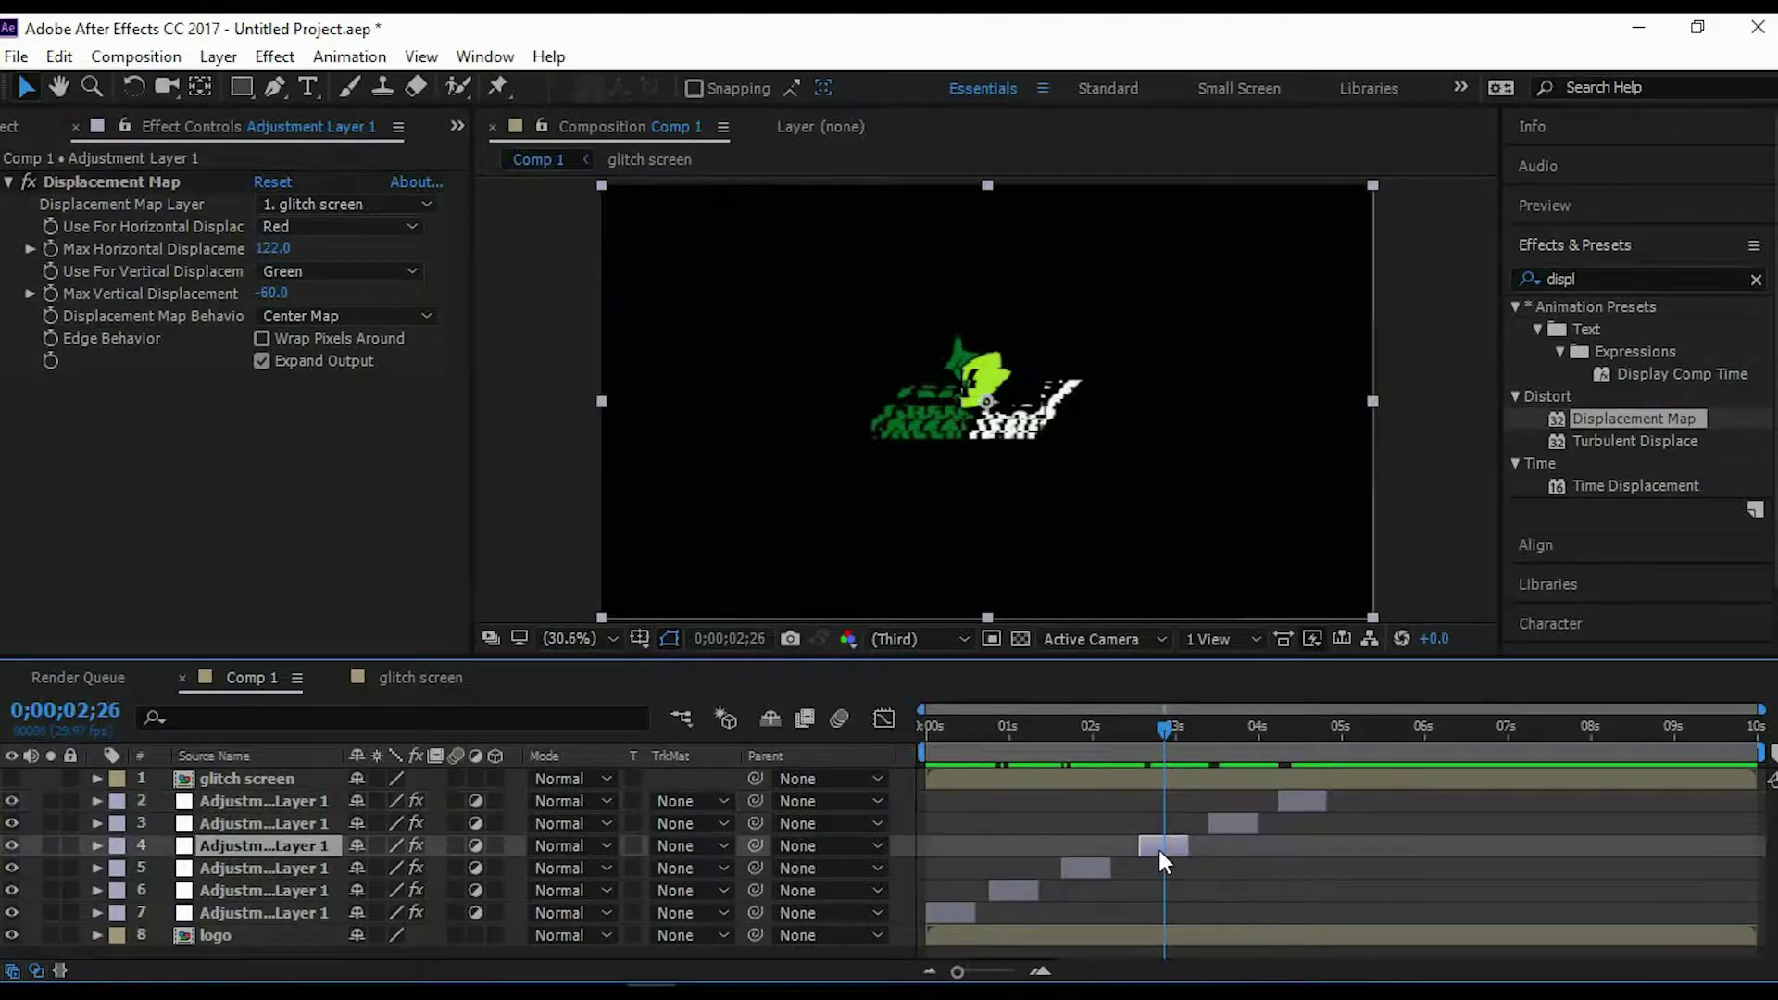
{"action": "key", "text": "Delete"}
{"action": "left_click_drag", "start_coordinate": [1224, 819], "coordinate": [1139, 819]}
{"action": "left_click_drag", "start_coordinate": [1301, 802], "coordinate": [1224, 802]}
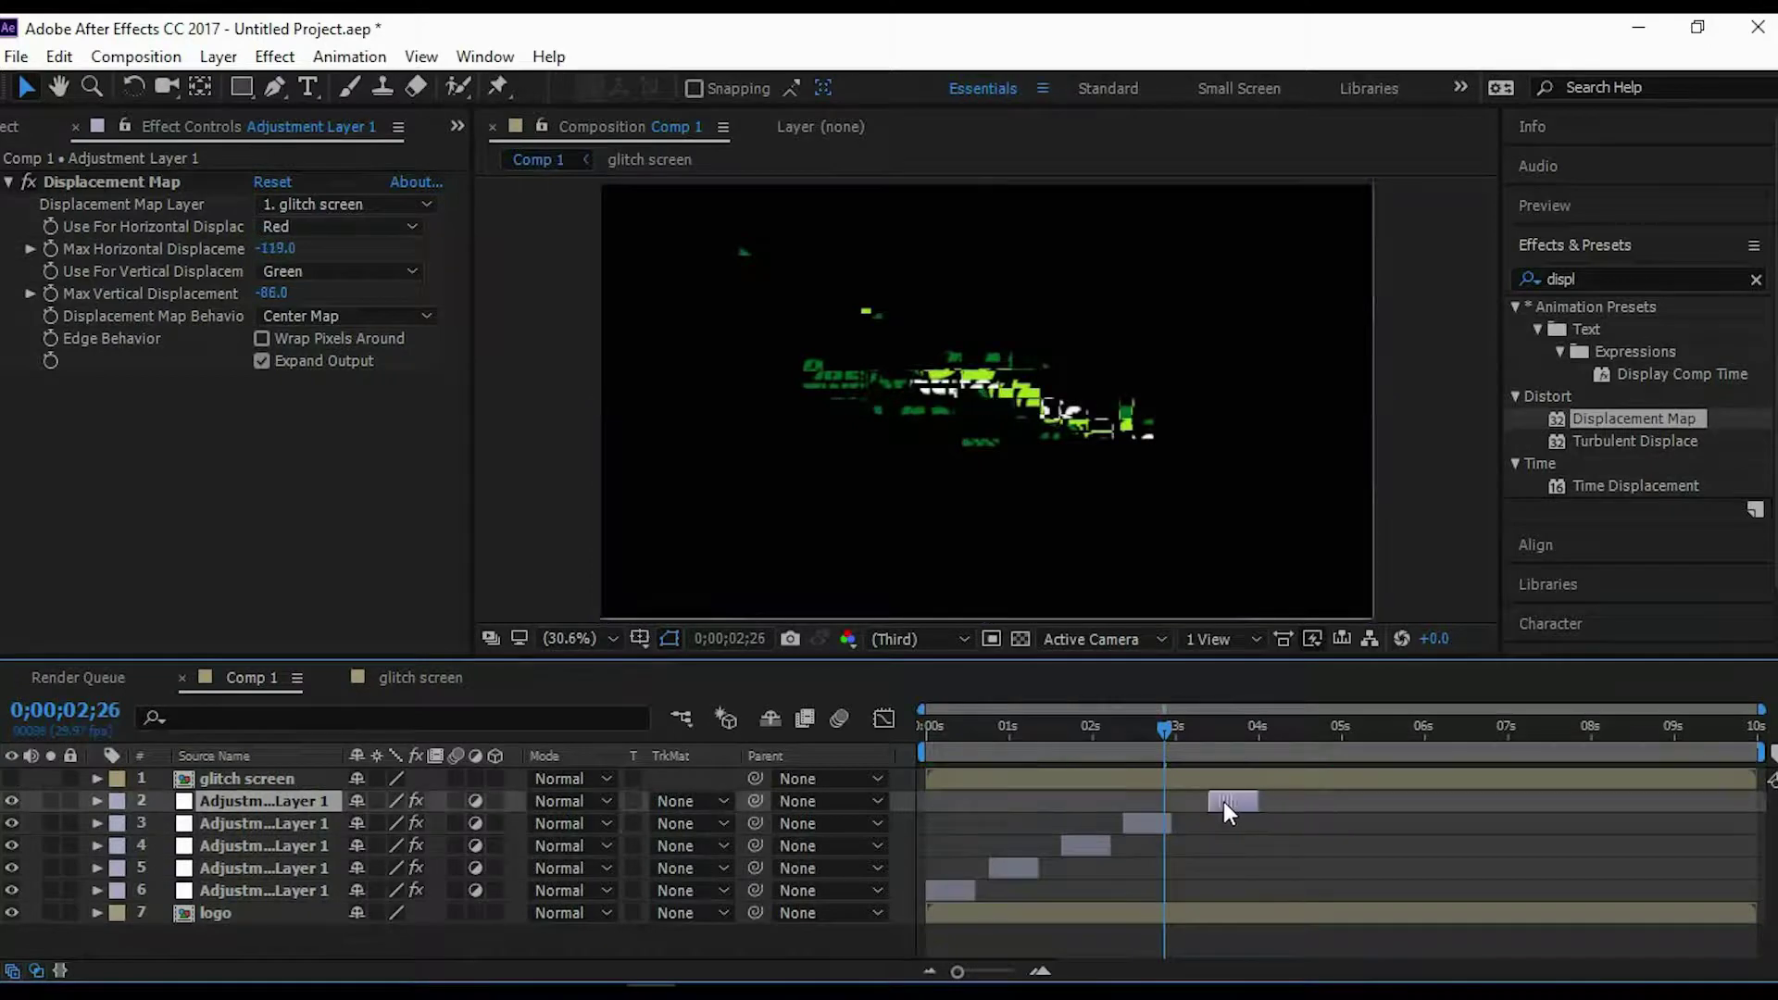
{"action": "left_click_drag", "start_coordinate": [1164, 728], "coordinate": [973, 727]}
{"action": "left_click", "coordinate": [916, 748]}
{"action": "key", "text": "space"}
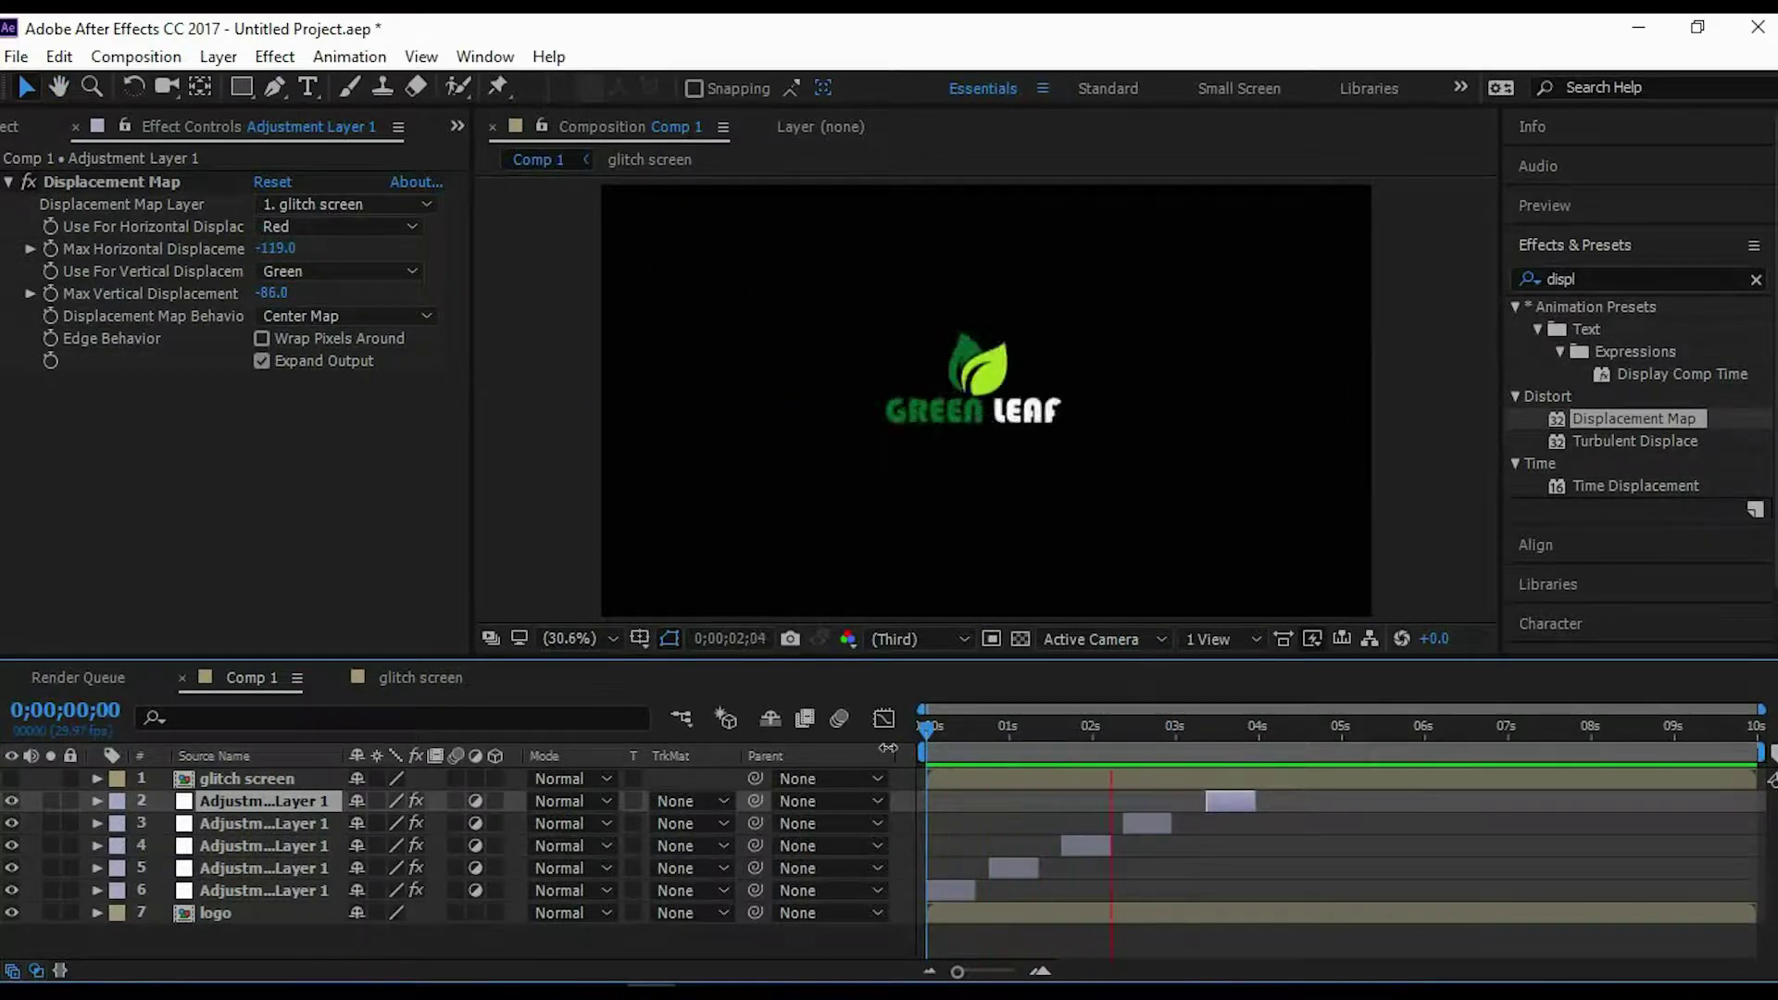
{"action": "key", "text": "space"}
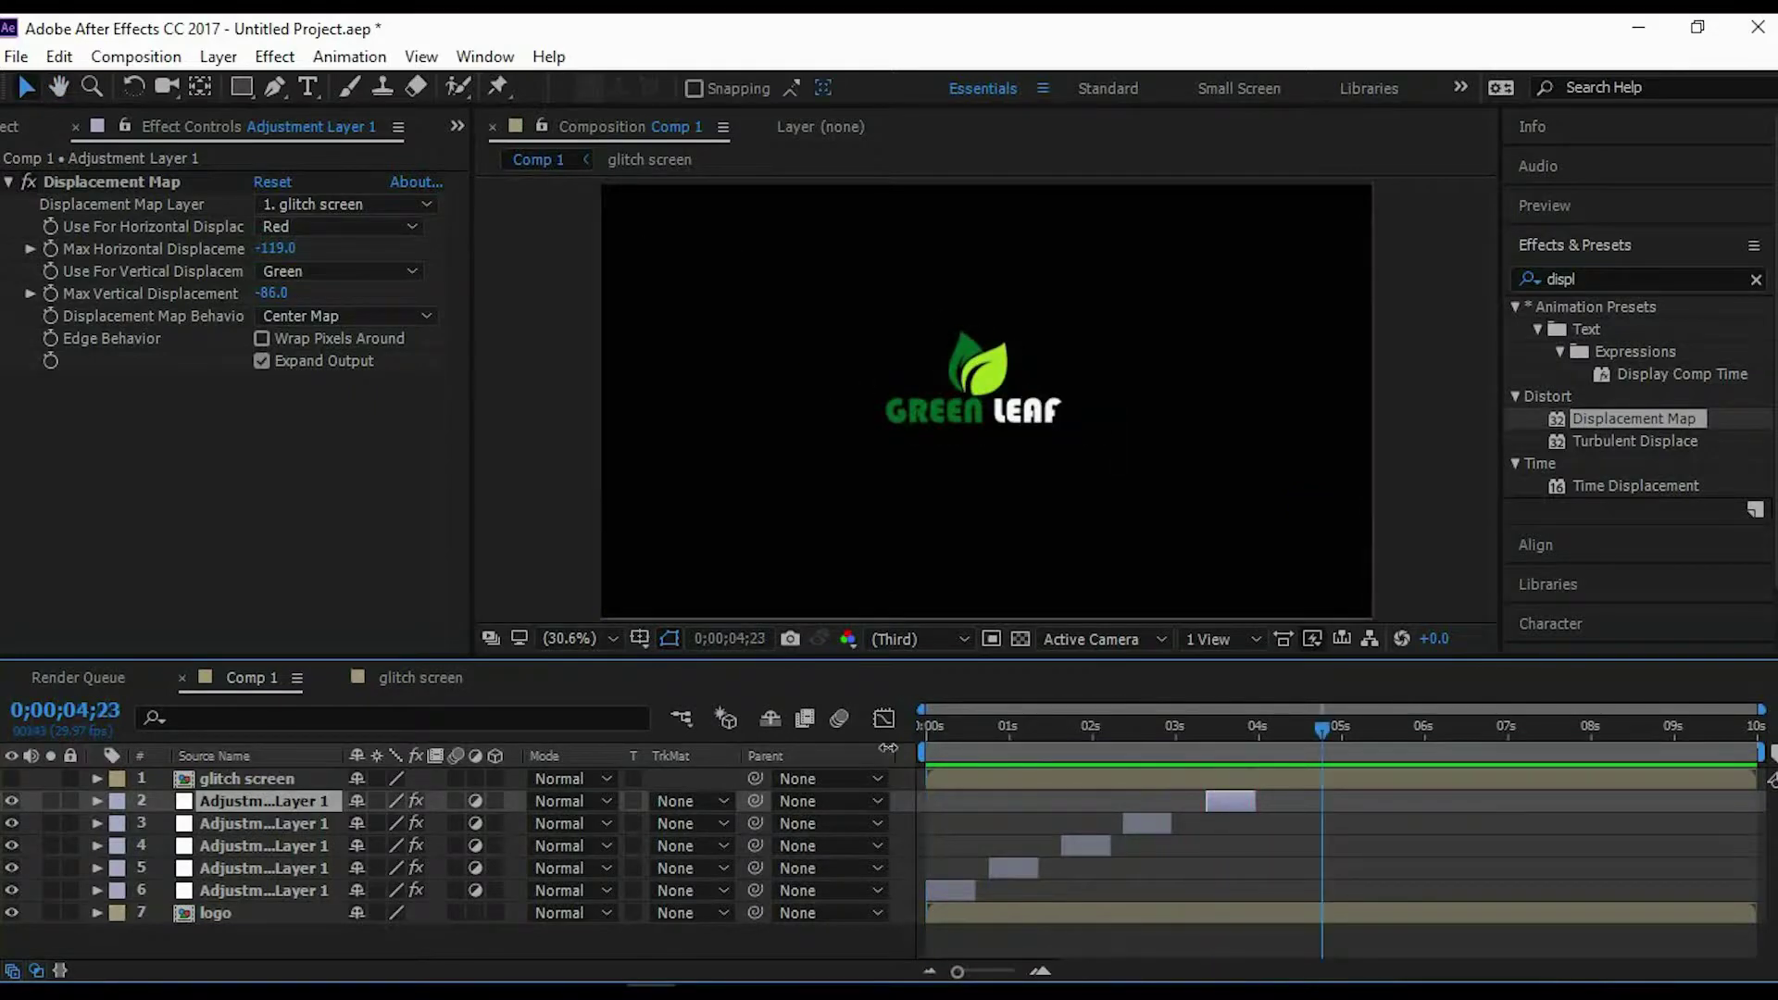
Shift the four later adjustment clips to start at about 1, 1.7, 2.6 and 3.5 seconds, and preview the new timing.
{"action": "left_click_drag", "start_coordinate": [1324, 733], "coordinate": [986, 756]}
{"action": "left_click_drag", "start_coordinate": [1009, 869], "coordinate": [1240, 804]}
{"action": "left_click", "coordinate": [1146, 825]}
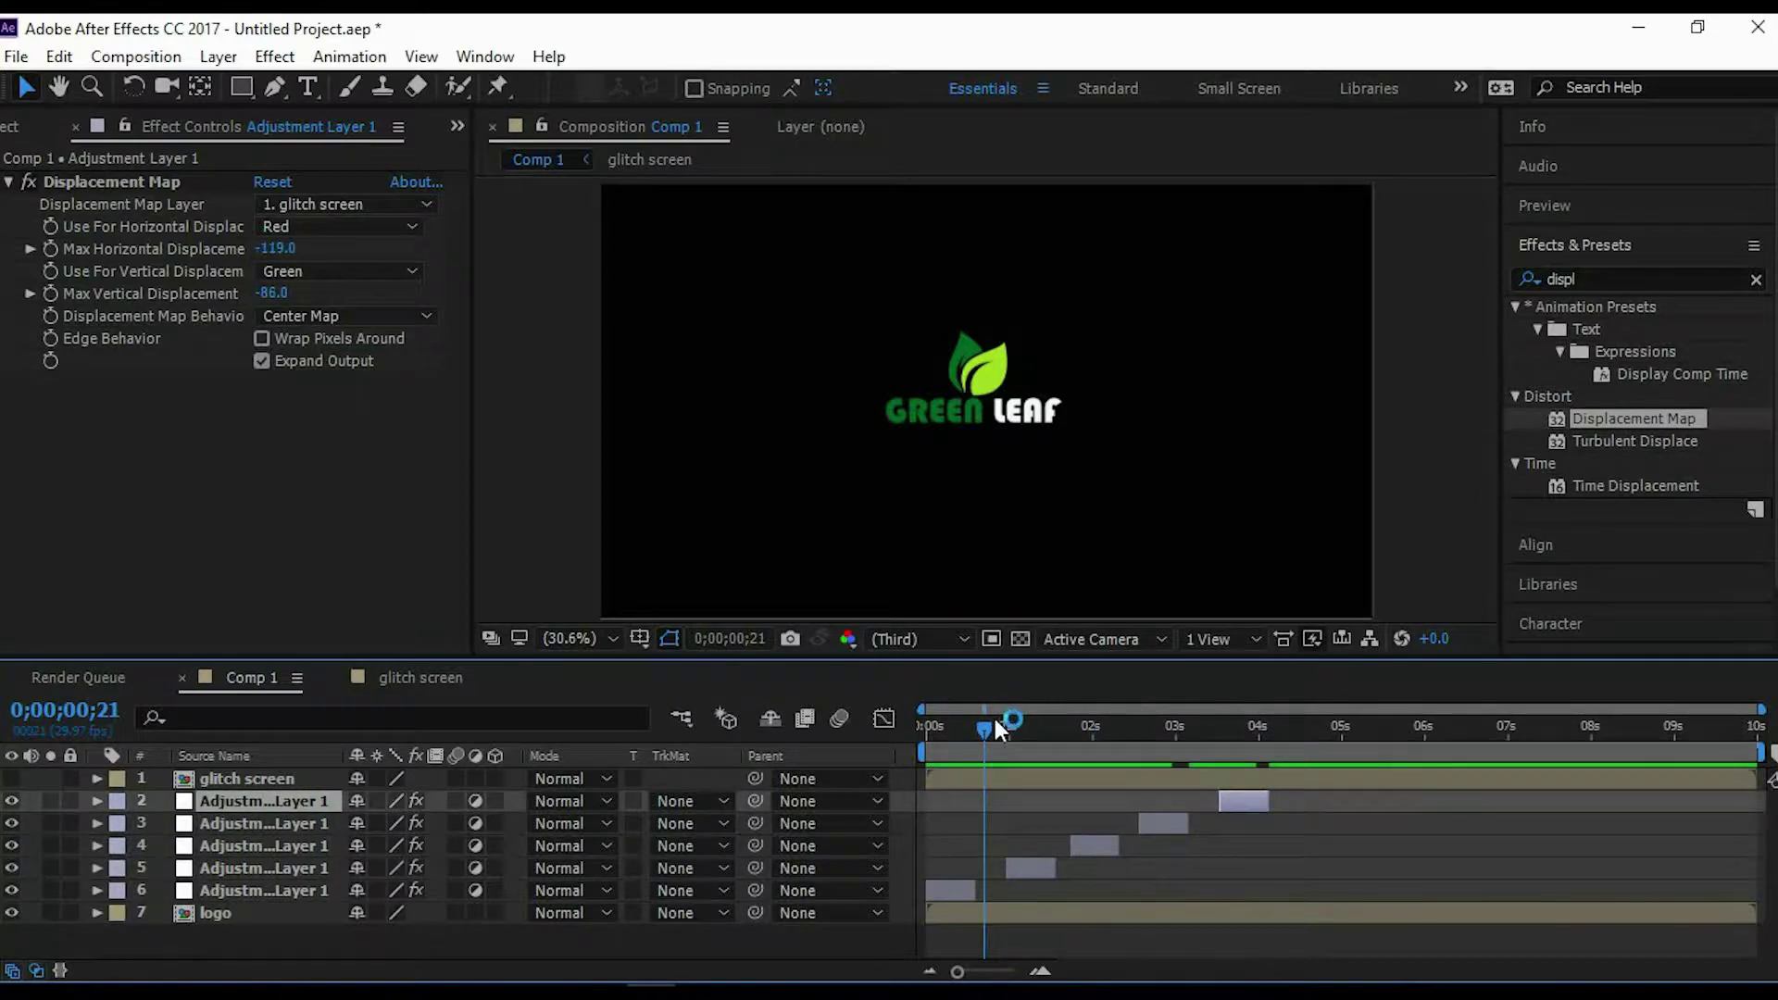
{"action": "left_click_drag", "start_coordinate": [932, 726], "coordinate": [917, 726]}
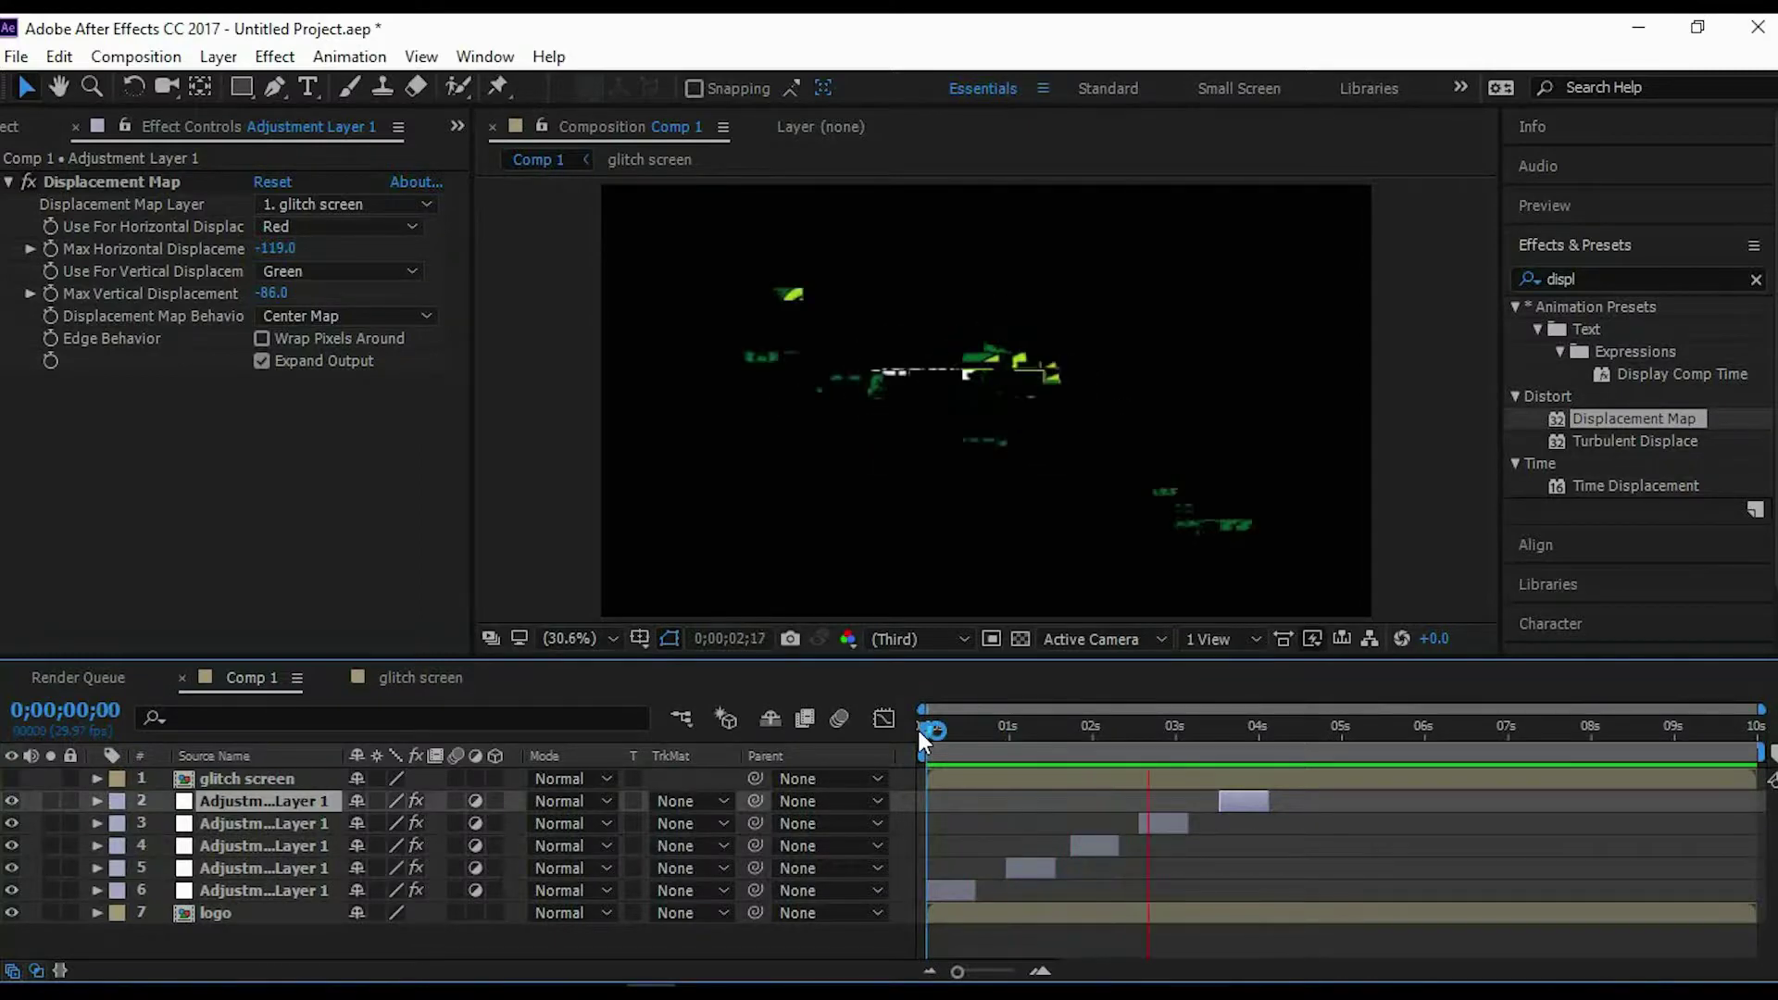
{"action": "key", "text": "space"}
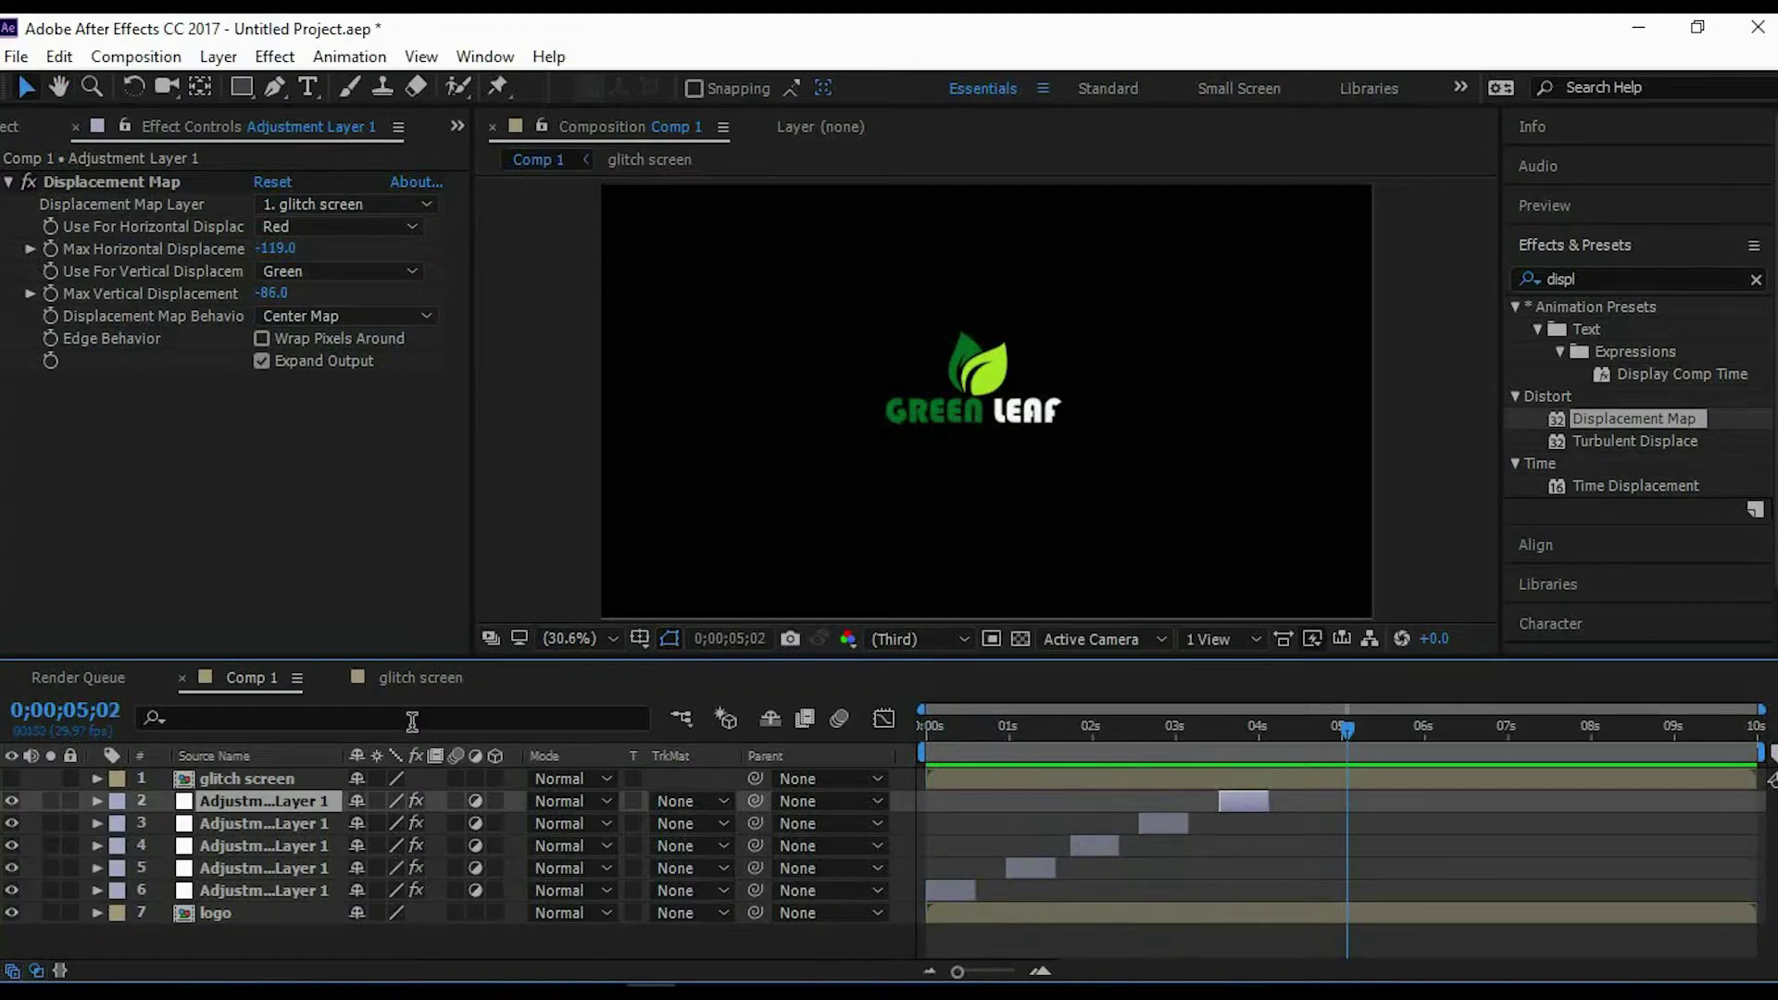